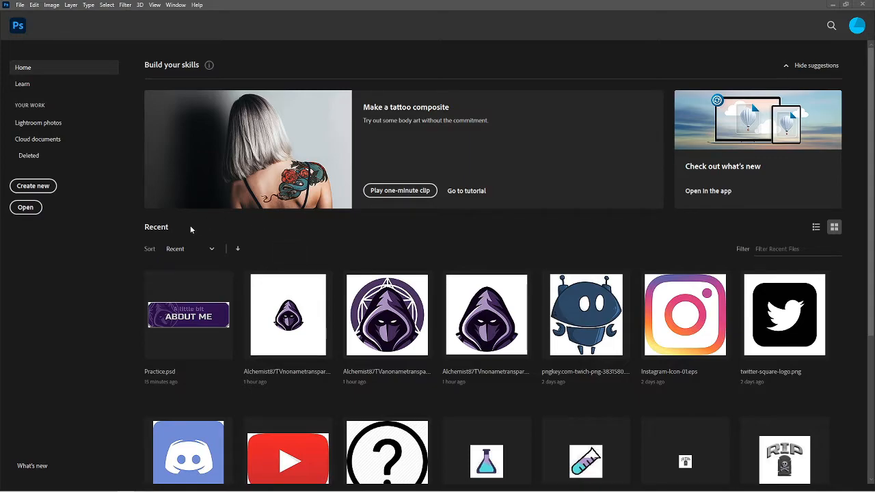
# - Create a new document from the recent 320 x 100 px, 400 ppi custom preset with a black background
pyautogui.click(33, 187)
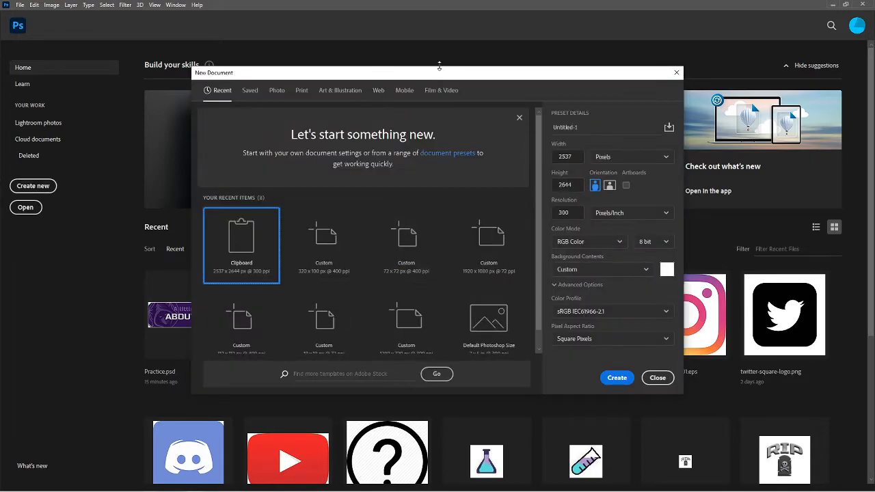
pyautogui.moveTo(440, 68); pyautogui.dragTo(511, 80)
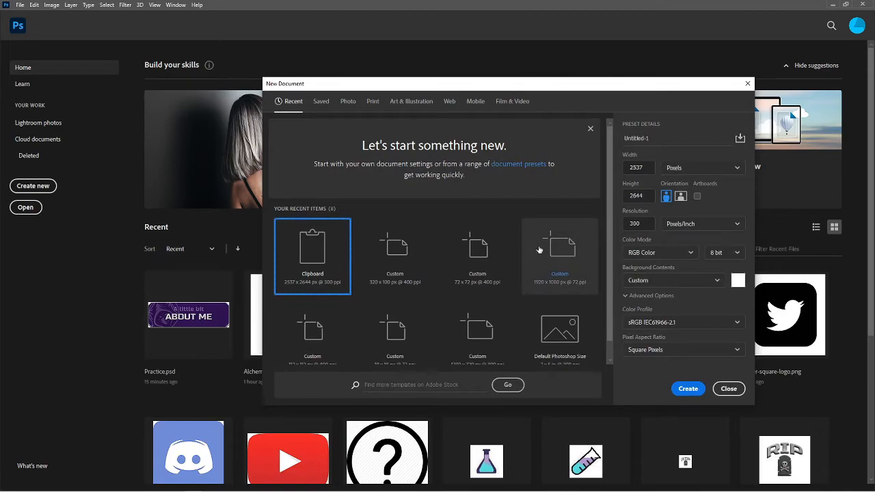
pyautogui.scroll(-1, 483, 279)
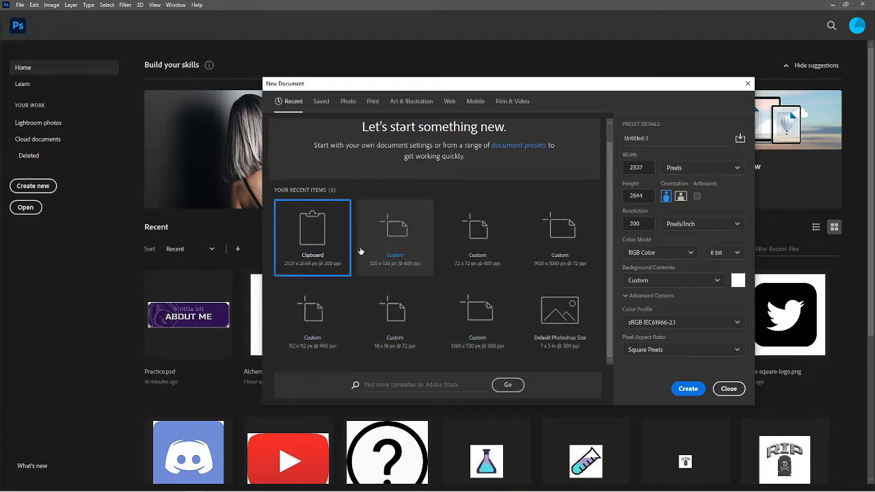
pyautogui.click(393, 234)
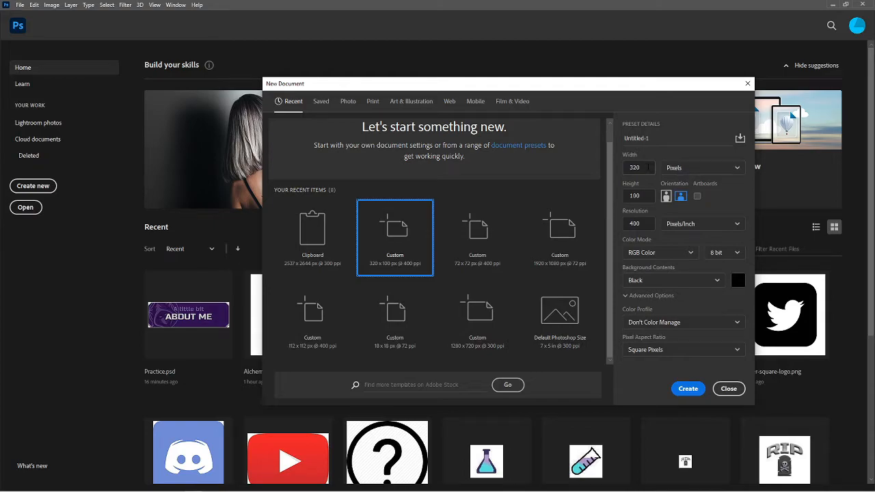
pyautogui.click(643, 197)
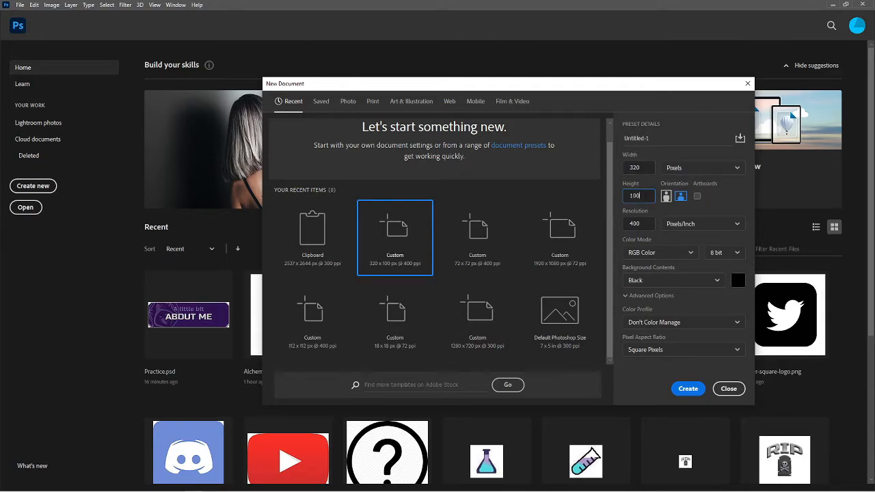
pyautogui.click(648, 225)
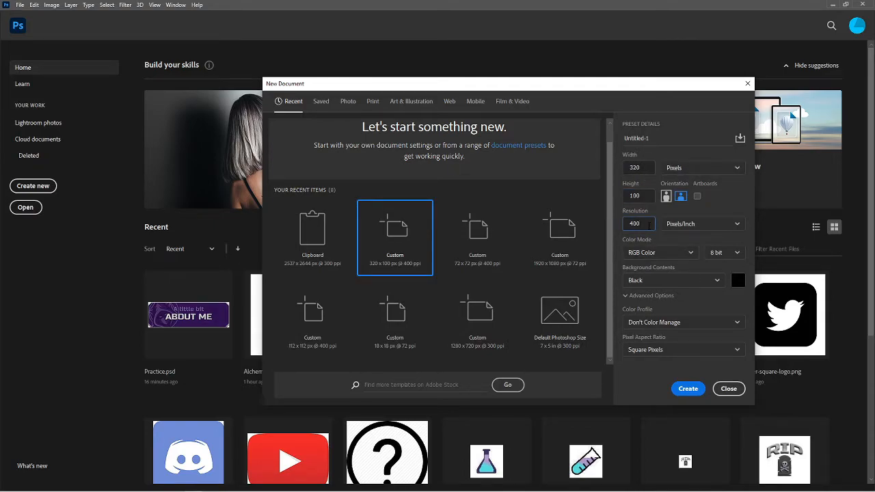
pyautogui.click(688, 390)
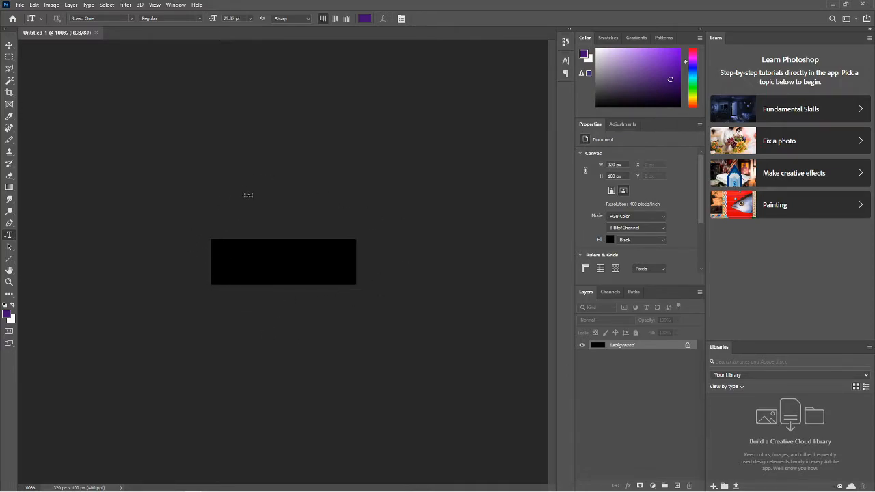
# - Add a new empty layer above the black Background layer and hide the Background
pyautogui.click(677, 486)
pyautogui.click(582, 355)
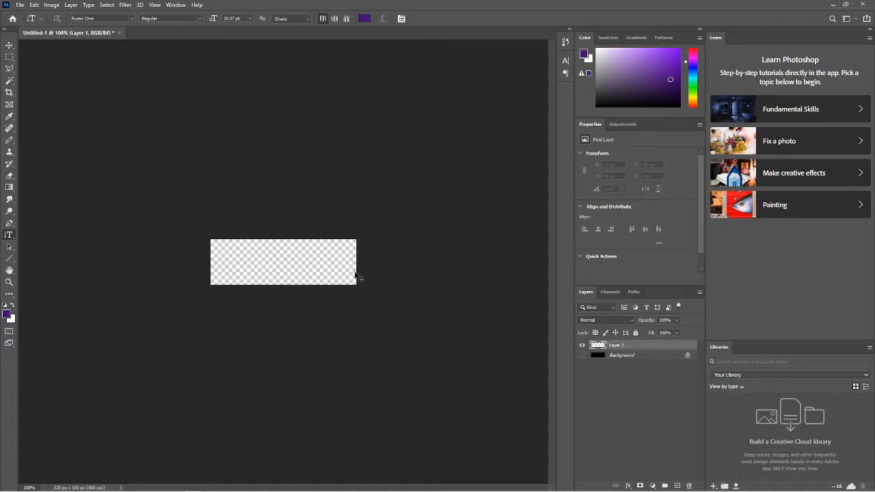
pyautogui.hotkey('ctrl', '+')
pyautogui.hotkey('ctrl', '+')
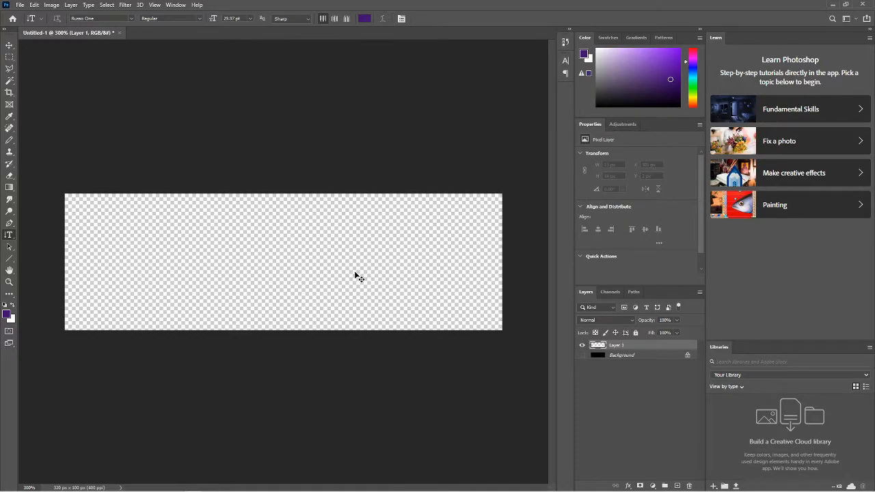
pyautogui.hotkey('ctrl', '-')
pyautogui.hotkey('ctrl', '-')
pyautogui.hotkey('ctrl', '-')
pyautogui.hotkey('ctrl', '+')
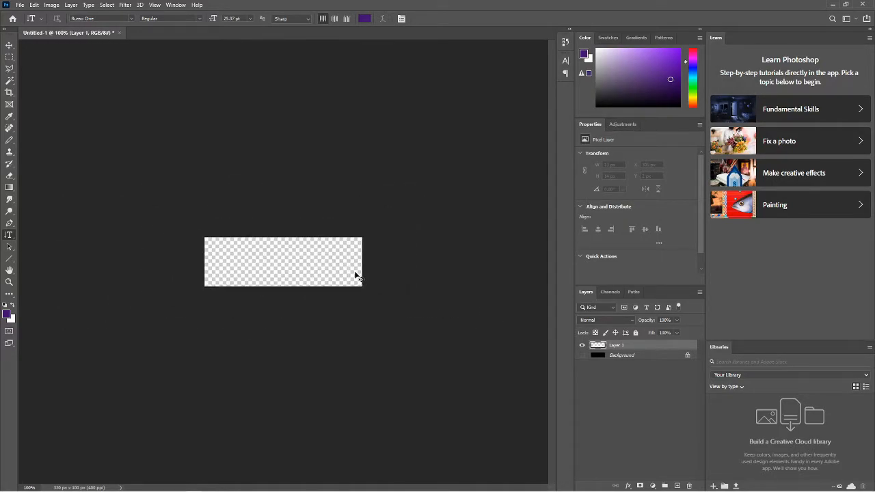
pyautogui.hotkey('ctrl', '+')
pyautogui.hotkey('ctrl', '+')
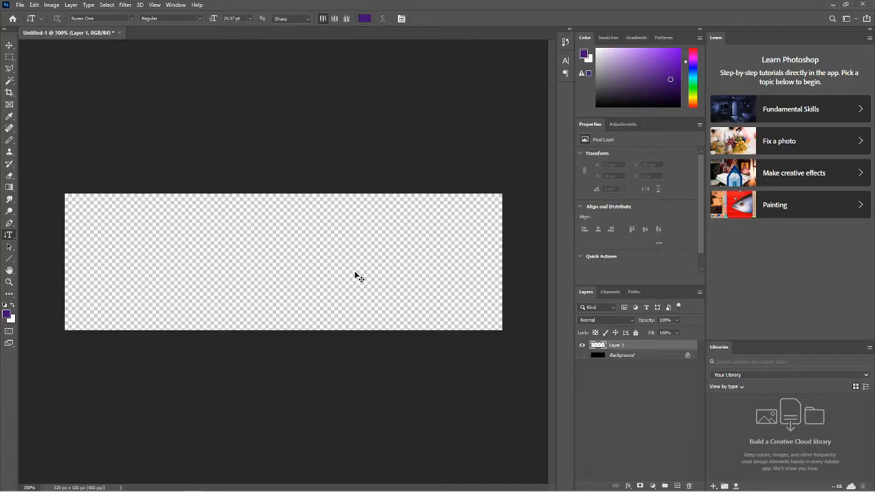
pyautogui.hotkey('ctrl', '+')
pyautogui.hotkey('ctrl', '+')
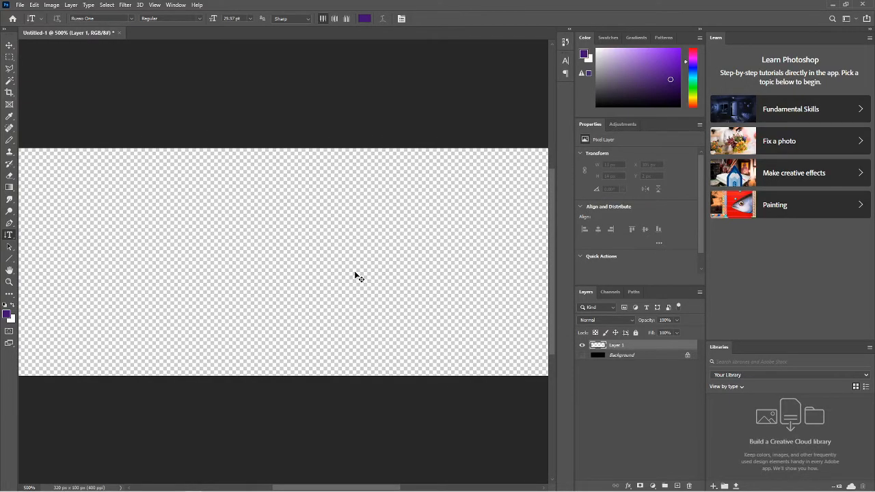
pyautogui.hotkey('ctrl', '-')
pyautogui.hotkey('ctrl', '-')
pyautogui.hotkey('ctrl', '-')
pyautogui.hotkey('ctrl', '+')
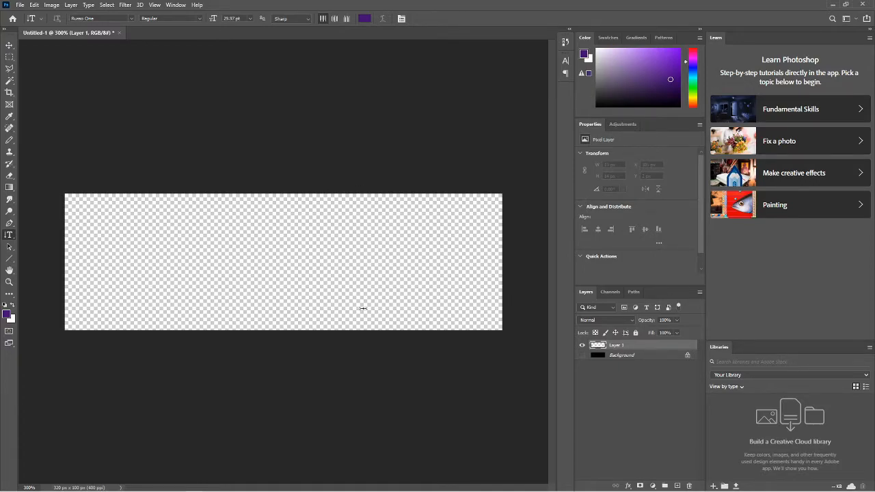
# - Try to free-transform the empty layer and delete Layer 1
pyautogui.hotkey('ctrl', 't')
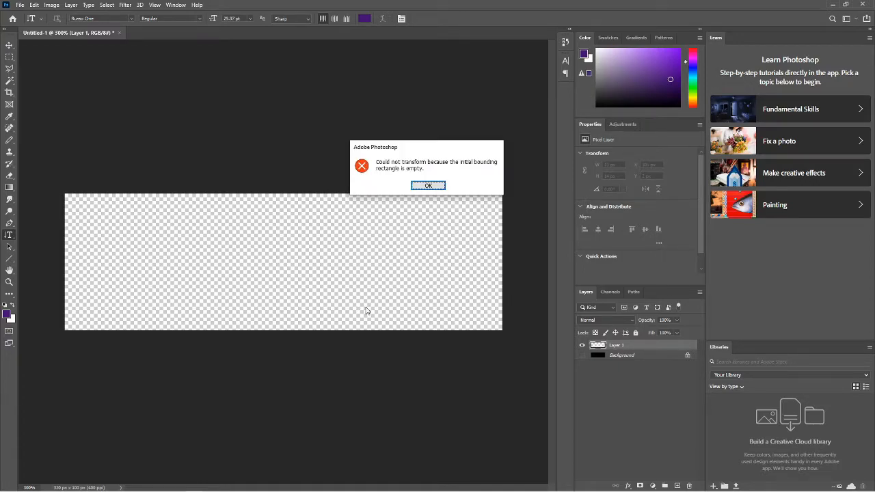
pyautogui.click(429, 185)
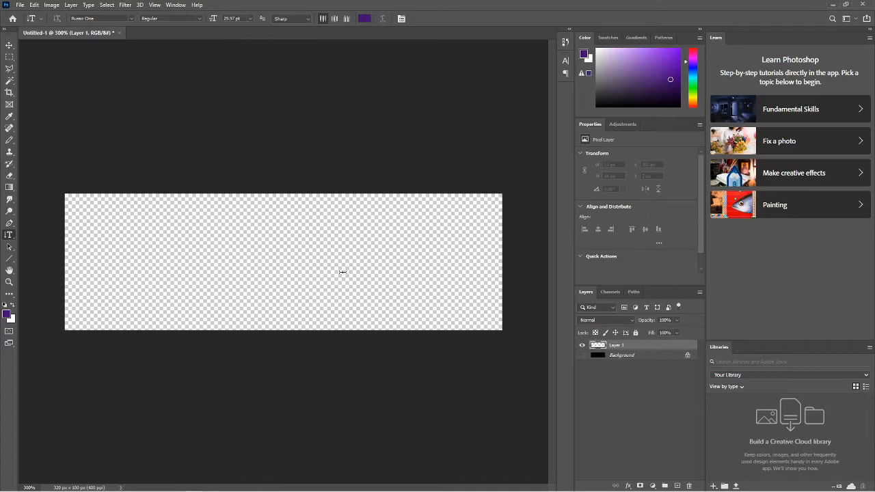
pyautogui.click(418, 342)
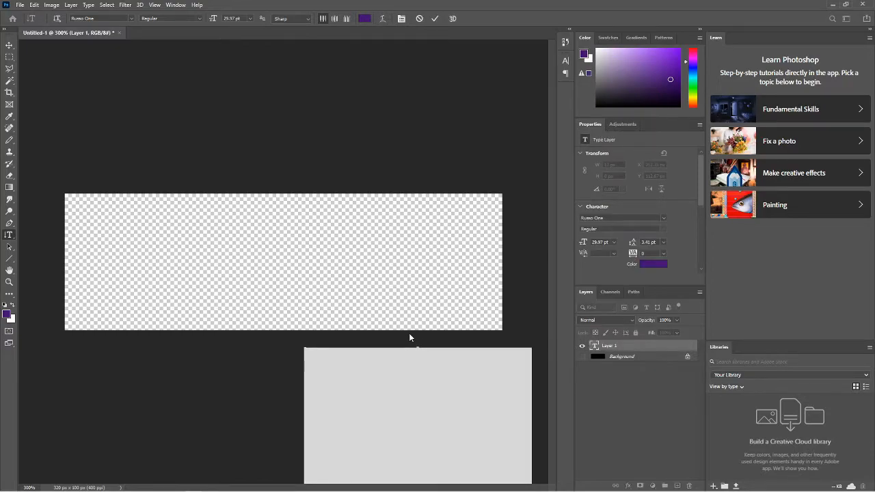
pyautogui.click(622, 348)
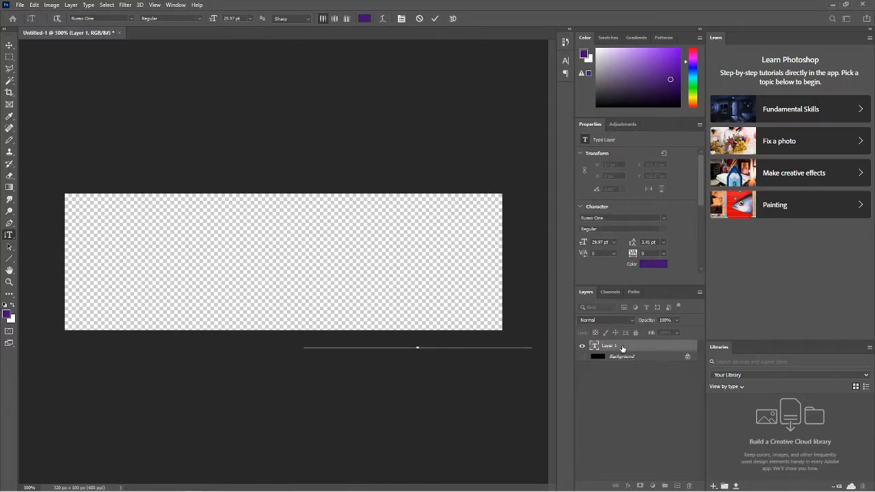
pyautogui.press('Delete')
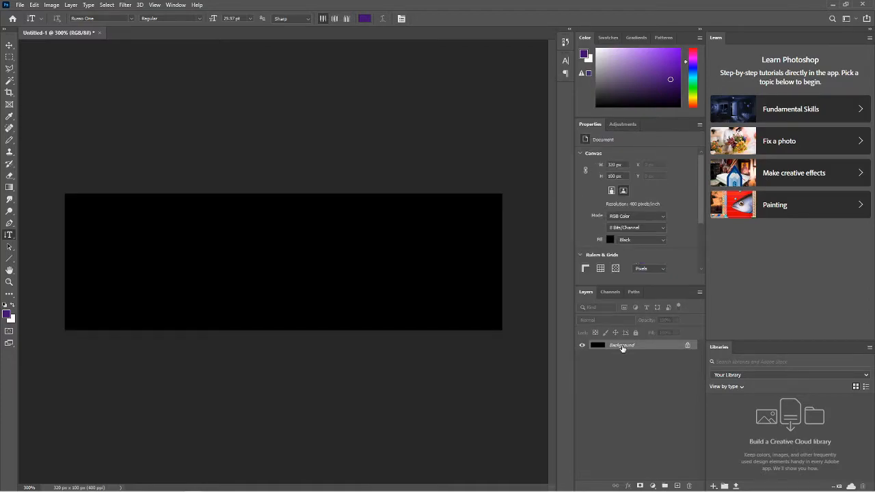
# - Create a fresh empty layer above the Background and turn off the Background's visibility
pyautogui.click(677, 485)
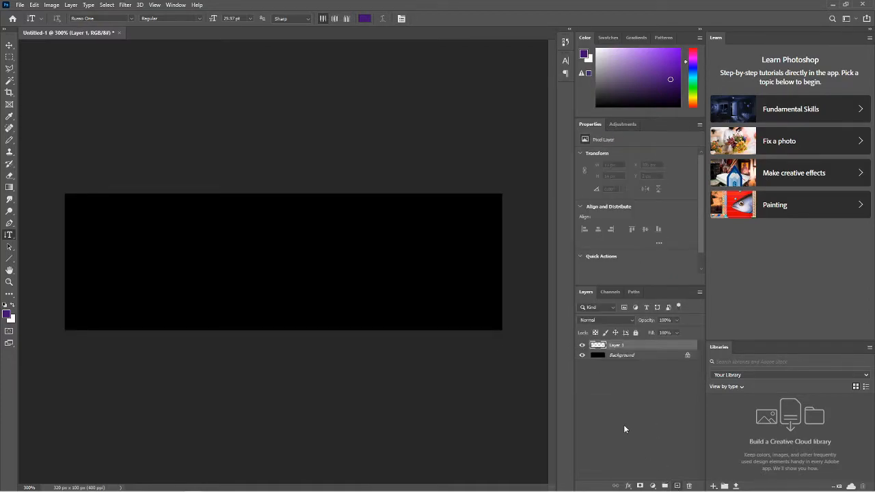
pyautogui.click(582, 355)
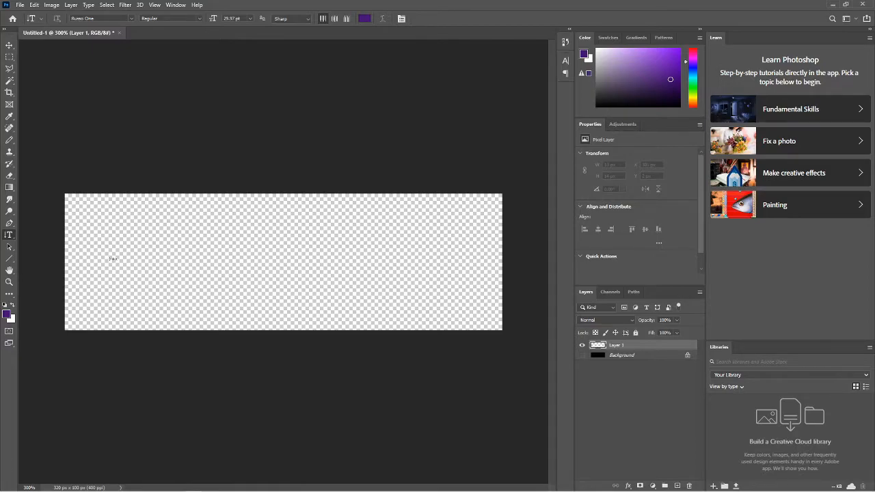
# - Draw a rectangular marquee selection about 314 x 86 px, centred on the canvas with a narrow margin all round
pyautogui.click(8, 58)
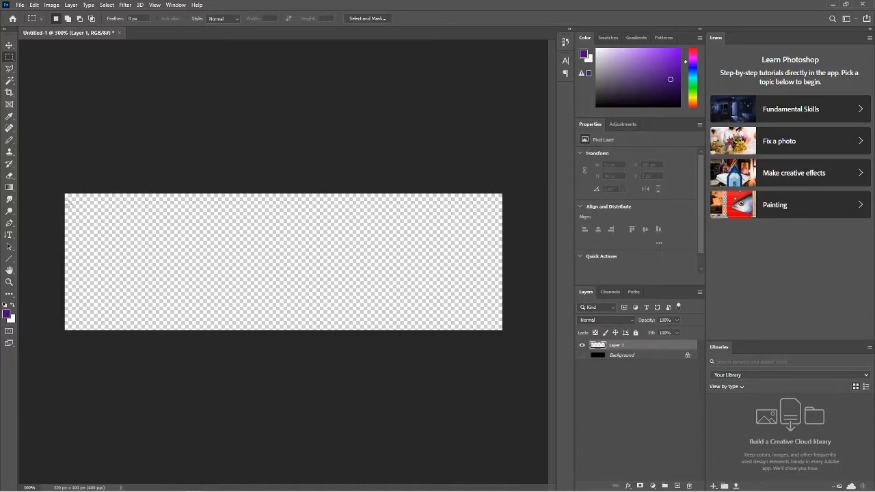
pyautogui.moveTo(69, 202); pyautogui.dragTo(117, 209)
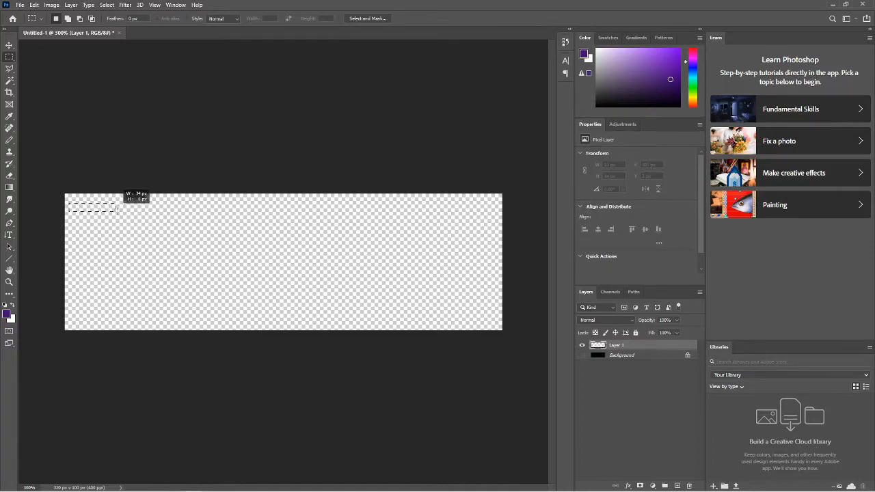
pyautogui.moveTo(203, 230); pyautogui.dragTo(498, 320)
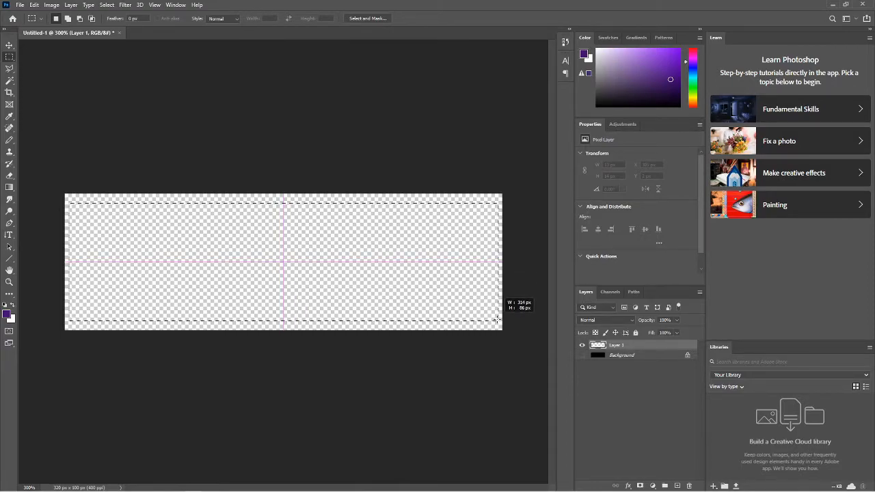
pyautogui.moveTo(498, 320); pyautogui.dragTo(499, 319)
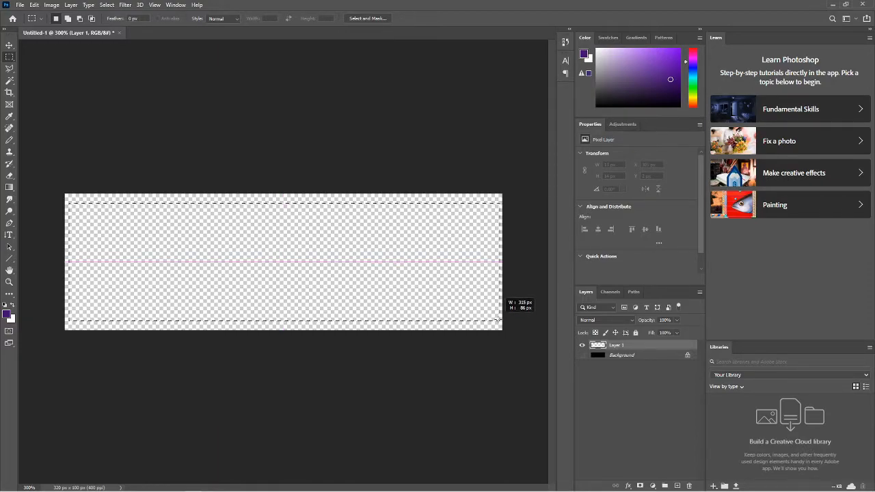
pyautogui.moveTo(499, 319); pyautogui.dragTo(497, 319)
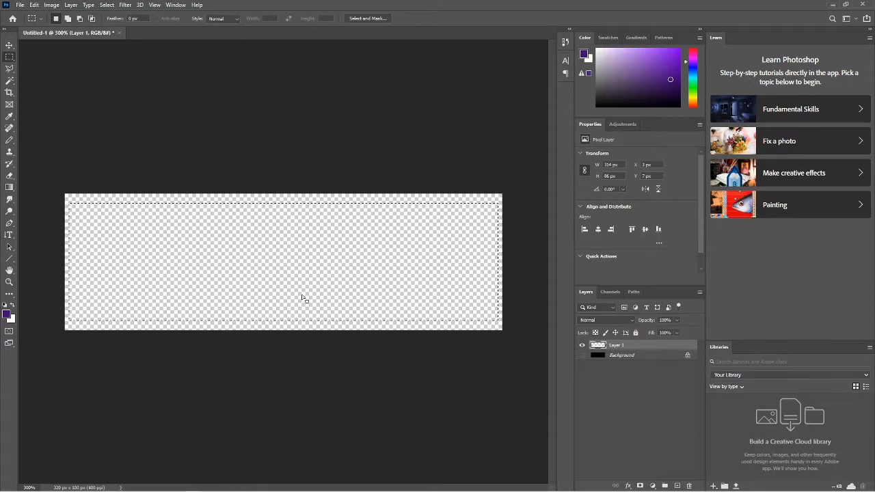
# - Fill the rectangular selection with the purple foreground color in Normal mode at 100% opacity
pyautogui.rightClick(296, 263)
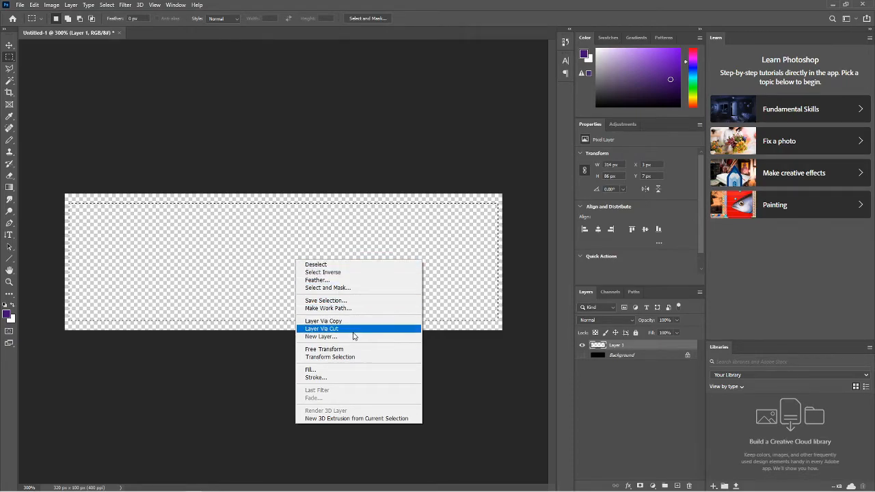
pyautogui.click(354, 368)
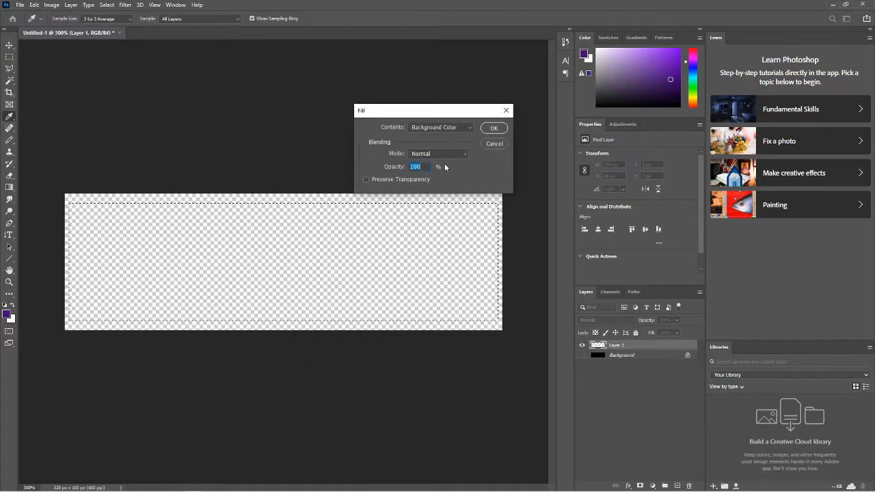
pyautogui.click(431, 127)
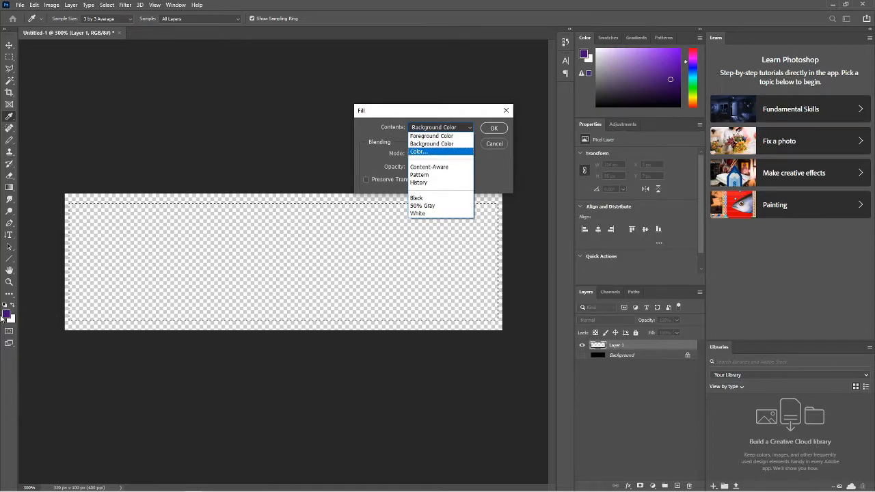
pyautogui.click(441, 136)
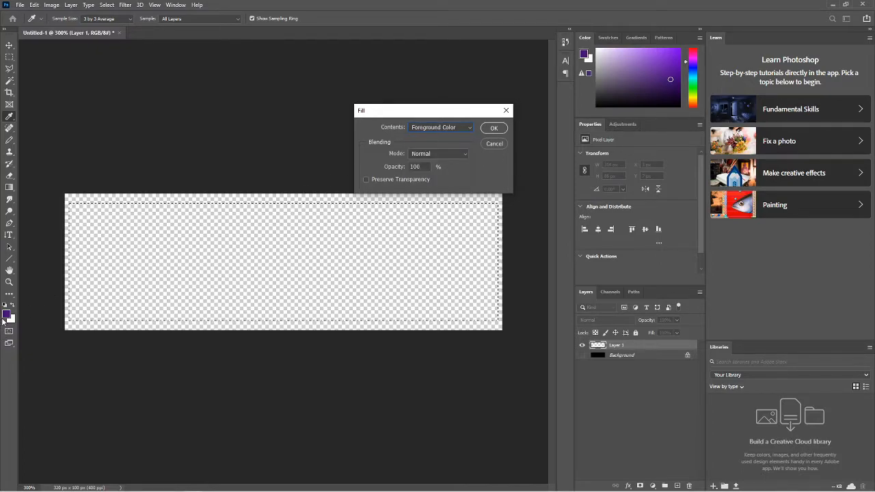
pyautogui.click(492, 128)
pyautogui.press('m')
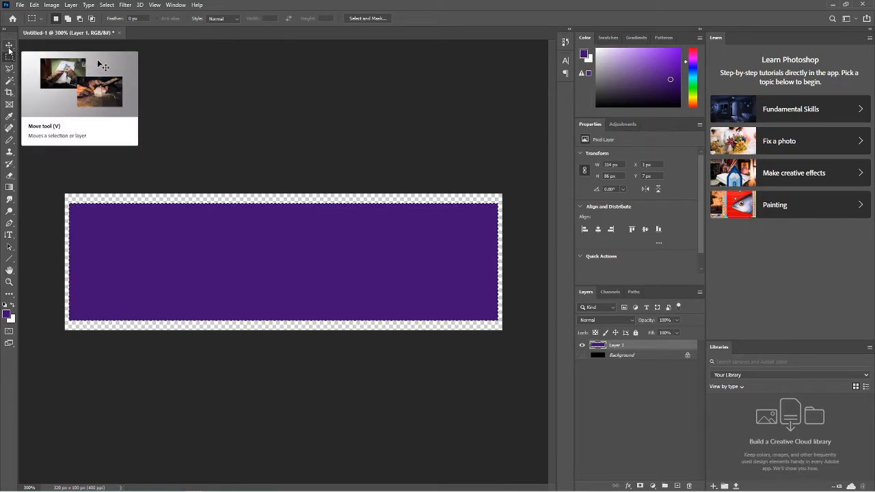
# - Draw a triangular Polygonal Lasso selection about 9 x 9 px across the upper-left corner of the purple rectangle
pyautogui.click(9, 68)
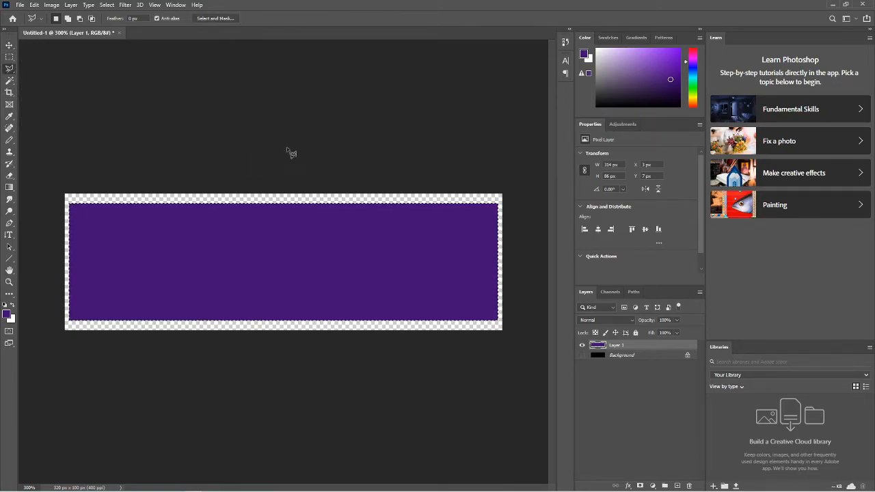
pyautogui.hotkey('ctrl', '+')
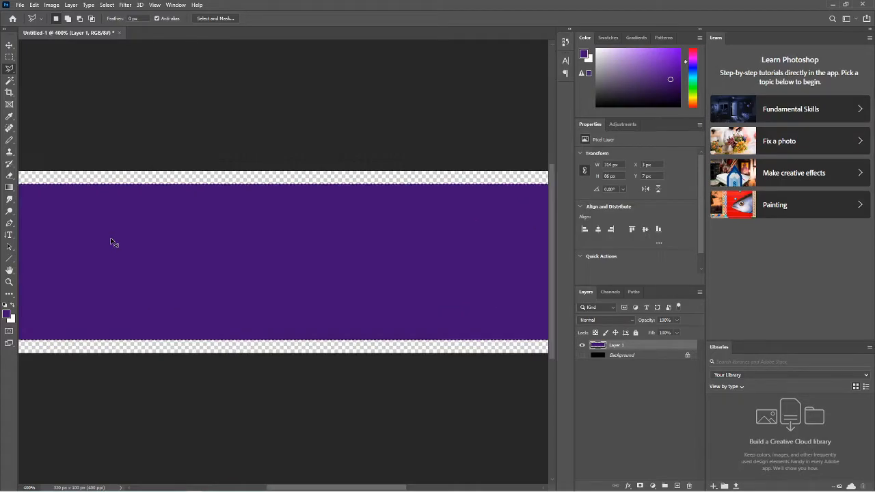
pyautogui.hotkey('ctrl', '+')
pyautogui.hotkey('ctrl', '+')
pyautogui.moveTo(298, 490)
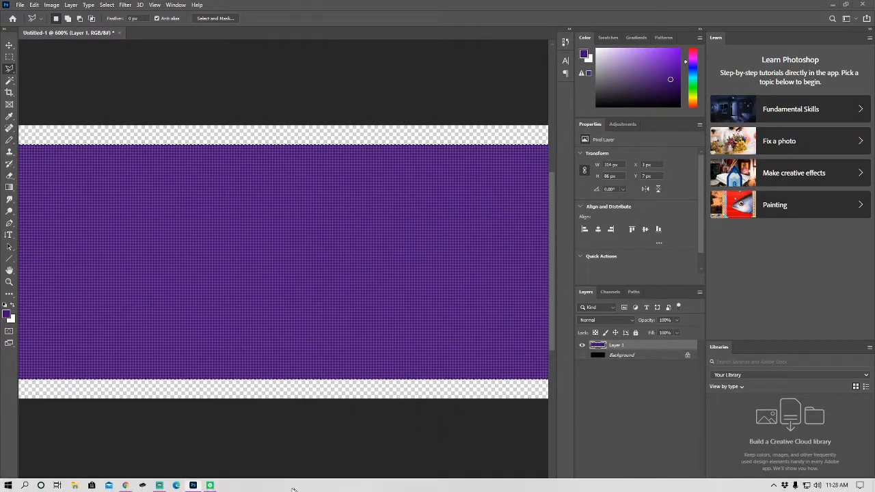
pyautogui.click(322, 403)
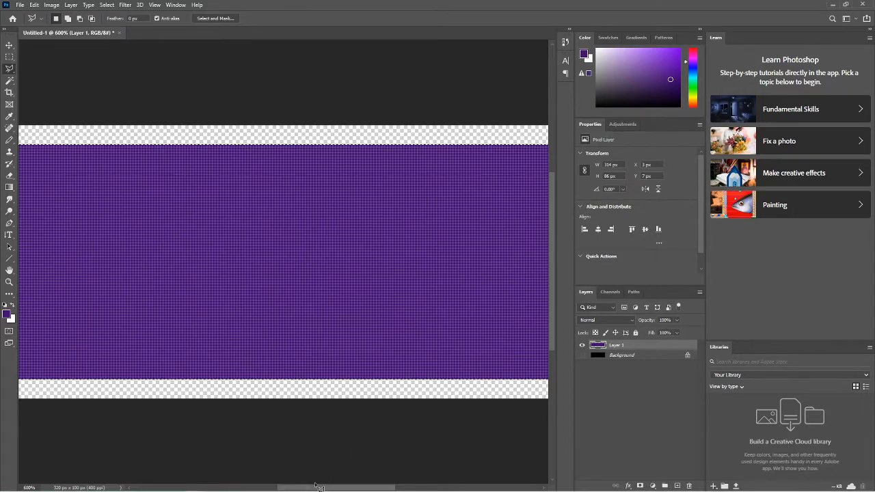
pyautogui.moveTo(299, 486); pyautogui.dragTo(250, 488)
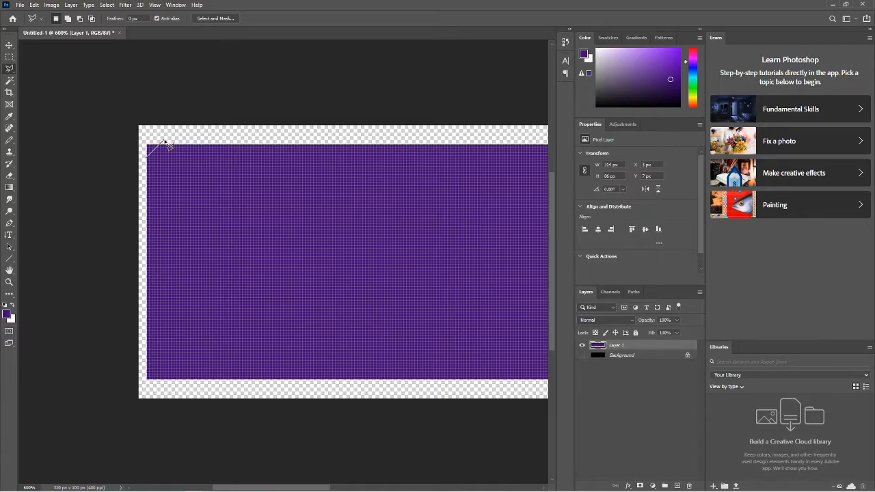
pyautogui.click(164, 141)
pyautogui.click(141, 141)
pyautogui.click(146, 160)
# - Fill the triangular corner selection on Layer 1 with the white background color in Normal mode at 100% opacity
pyautogui.rightClick(151, 148)
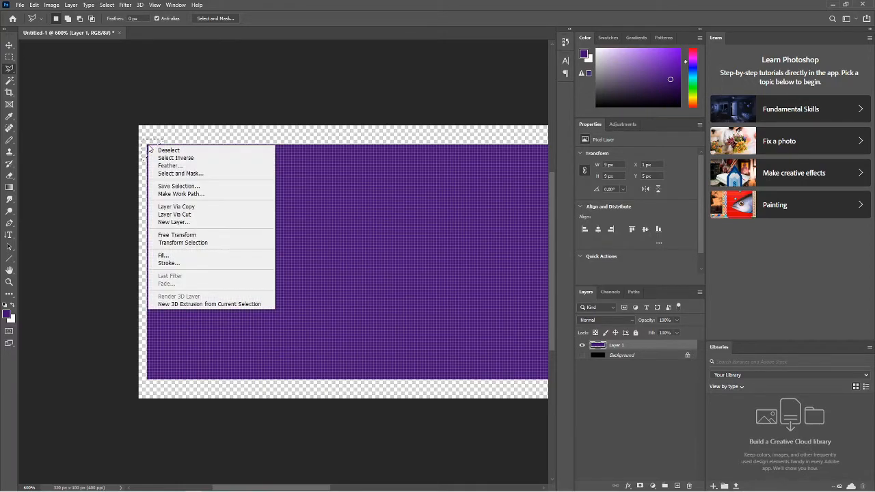
pyautogui.click(177, 256)
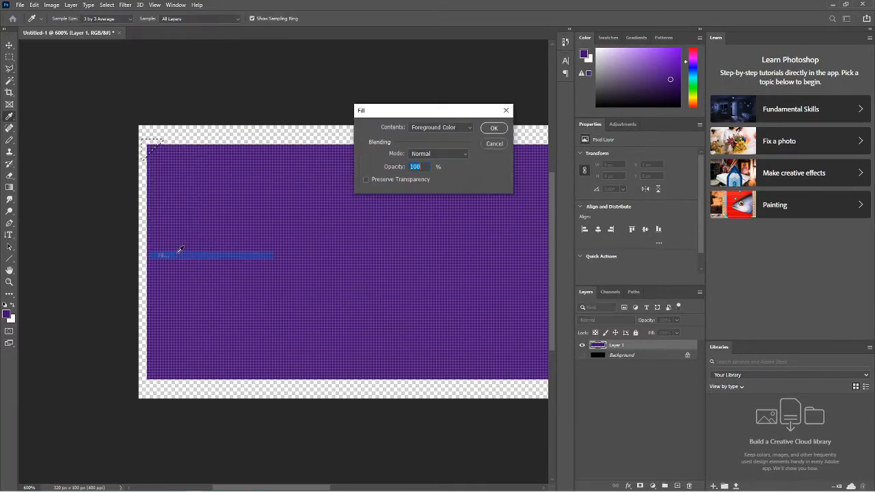
pyautogui.click(431, 127)
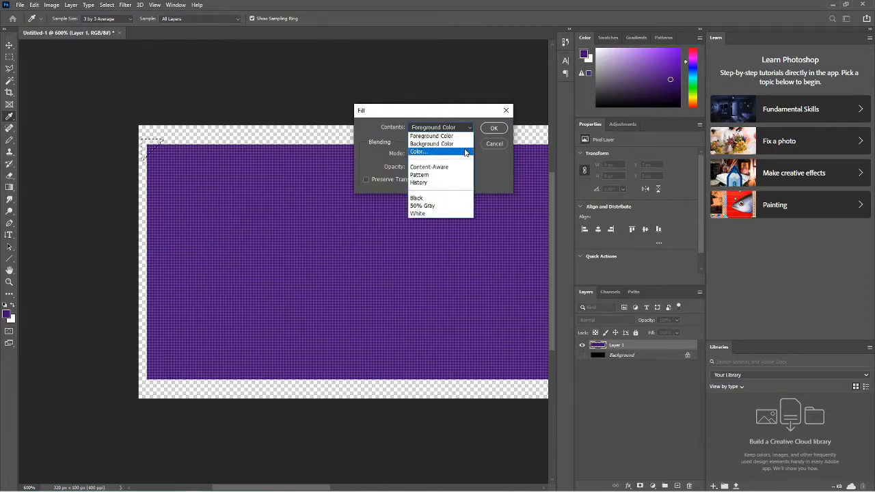
pyautogui.click(452, 145)
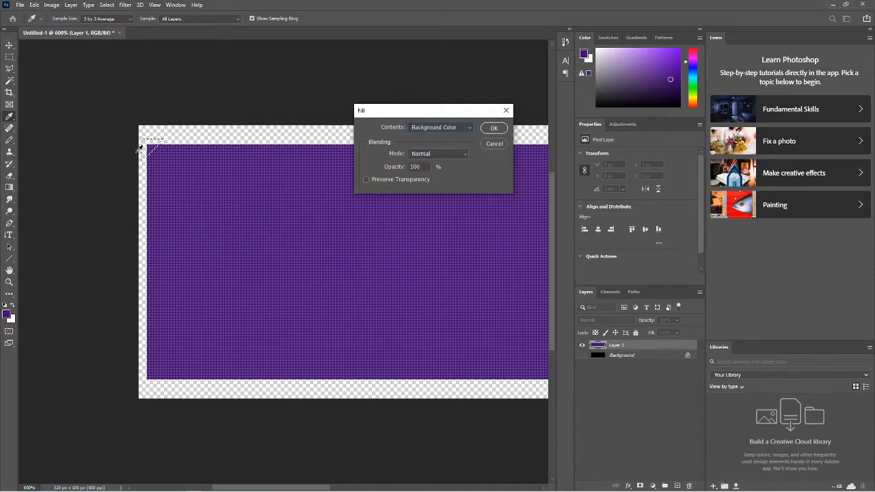
pyautogui.click(494, 128)
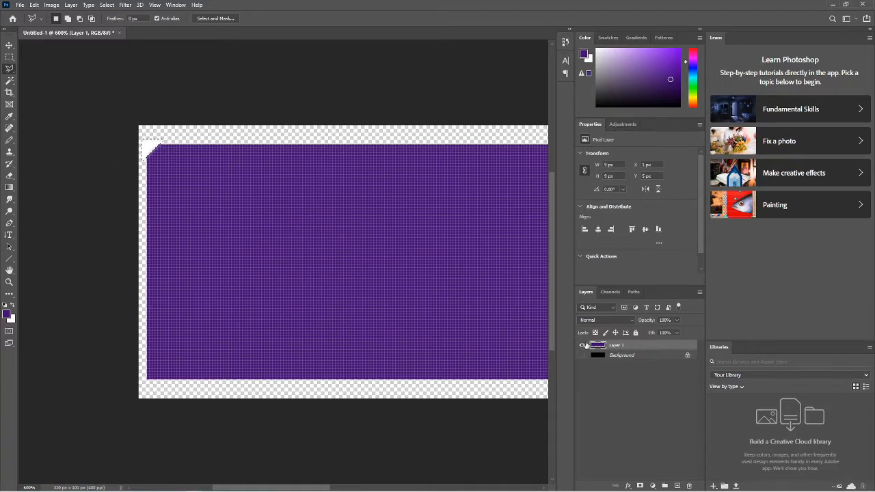
pyautogui.rightClick(146, 150)
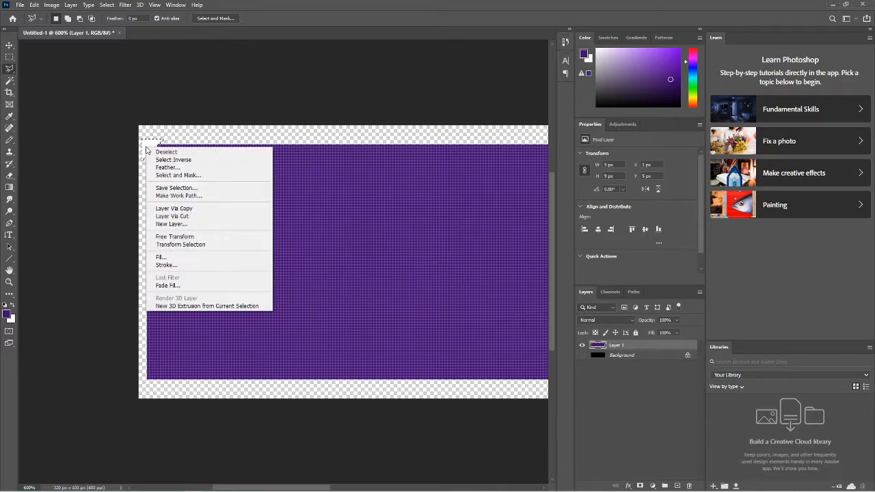
pyautogui.click(174, 236)
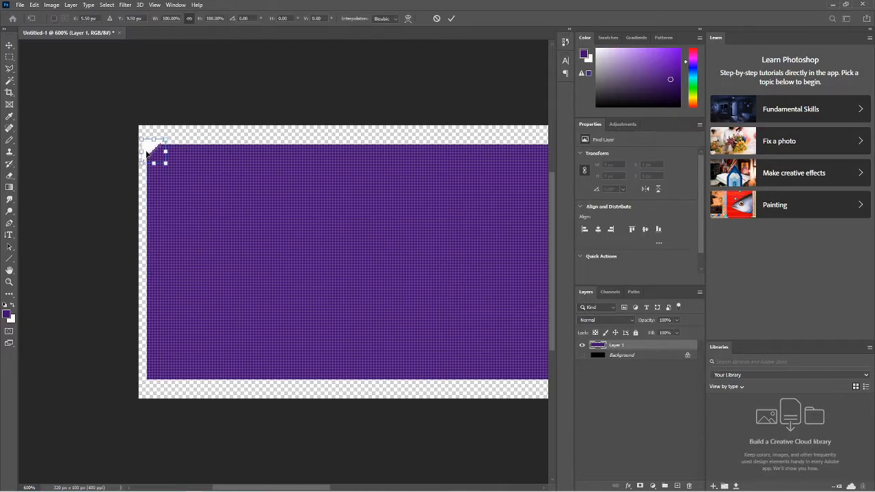
pyautogui.rightClick(146, 149)
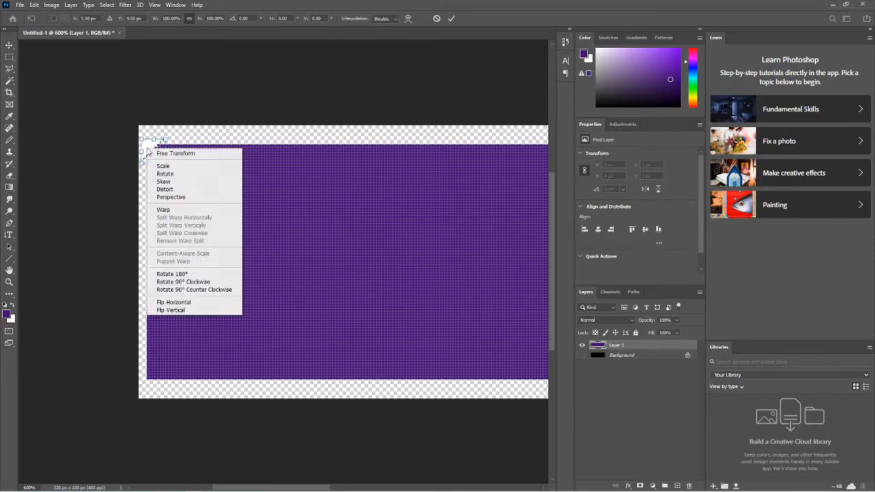
pyautogui.click(218, 198)
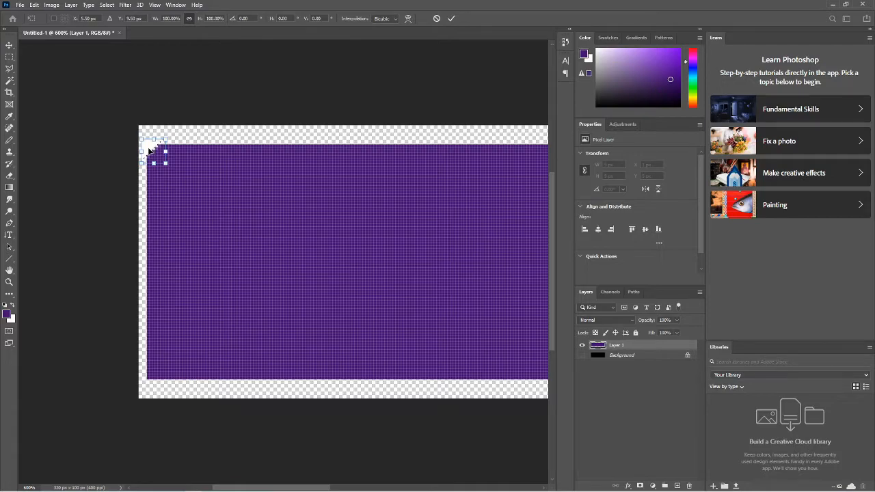
pyautogui.rightClick(148, 151)
pyautogui.press('Escape')
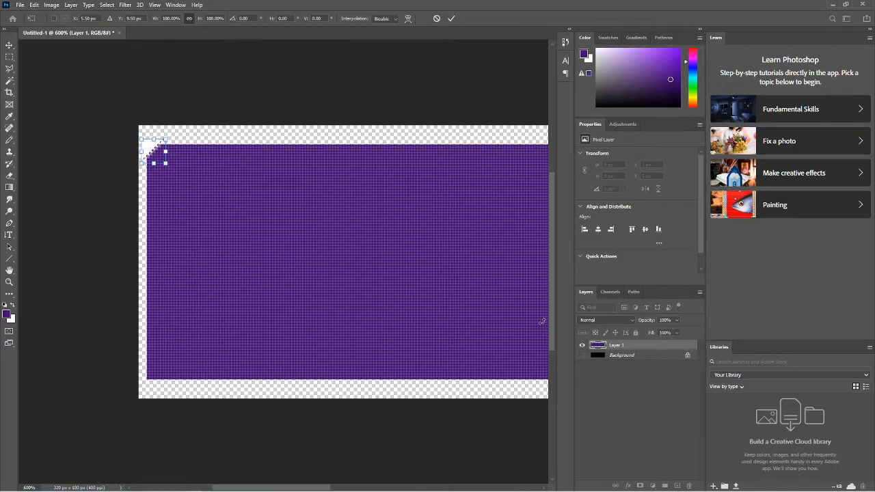
# - Undo the white corner fill and the triangular selection on Layer 1
pyautogui.keyDown('shift'); pyautogui.click(629, 355); pyautogui.keyUp('shift')
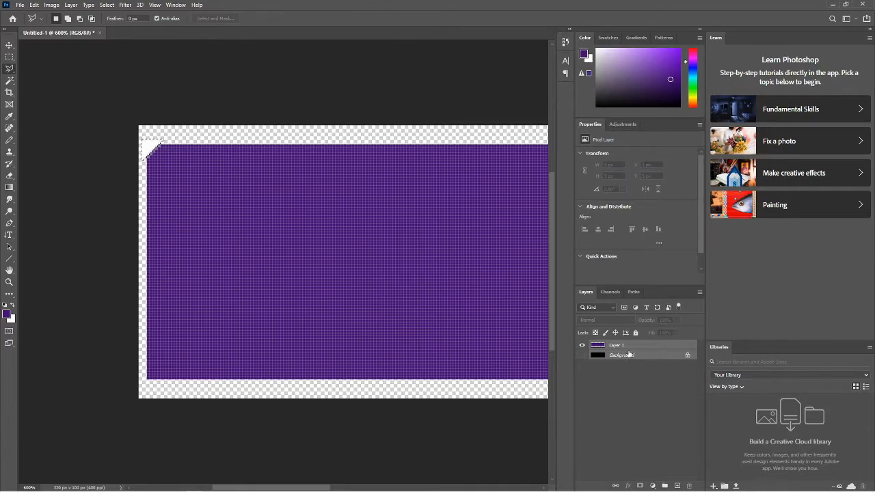
pyautogui.hotkey('ctrl', 'z')
pyautogui.hotkey('ctrl', 'z')
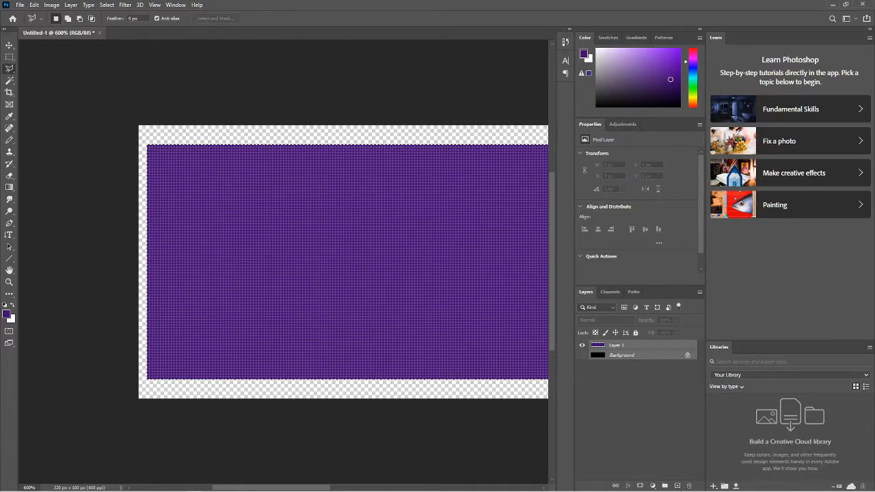
# - On a new layer above the purple rectangle, draw a triangular Polygonal Lasso selection about 9 x 9 px over its upper-left corner
pyautogui.click(677, 486)
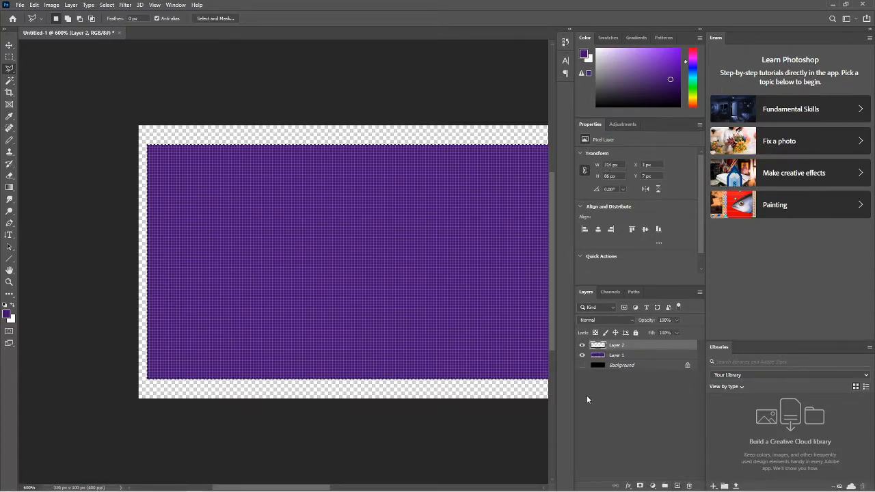
pyautogui.click(8, 70)
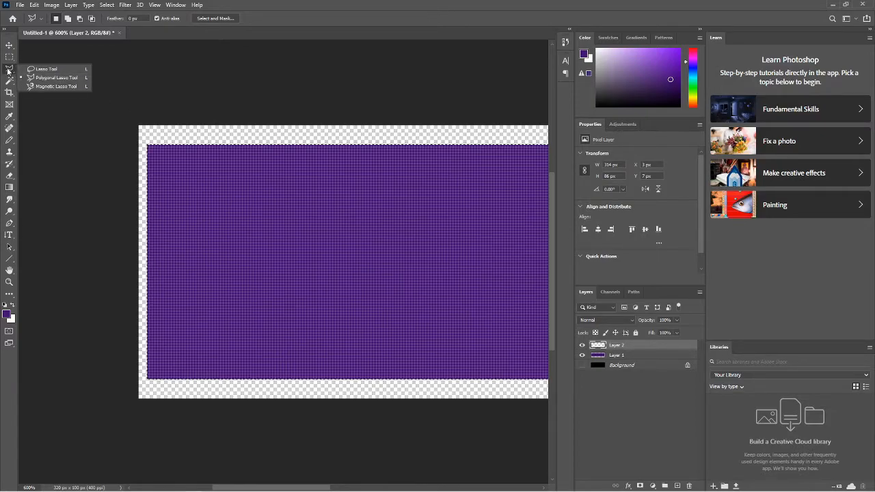
pyautogui.click(9, 70)
pyautogui.click(9, 70)
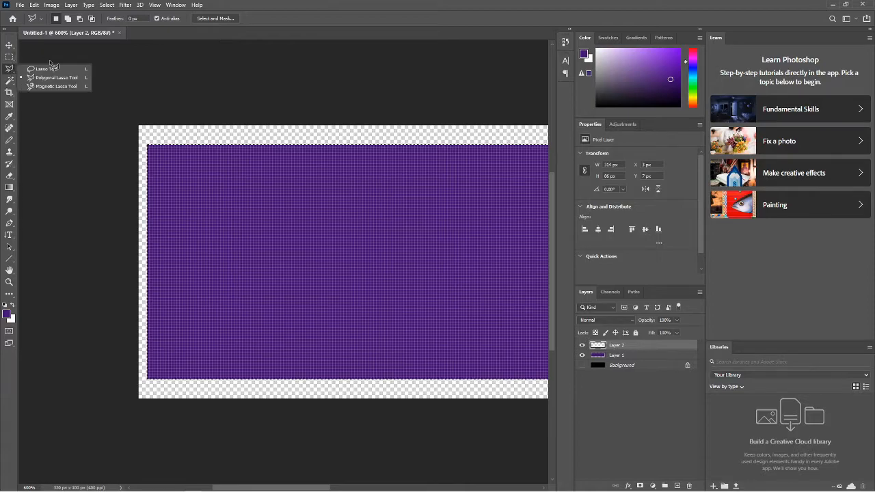
pyautogui.click(56, 78)
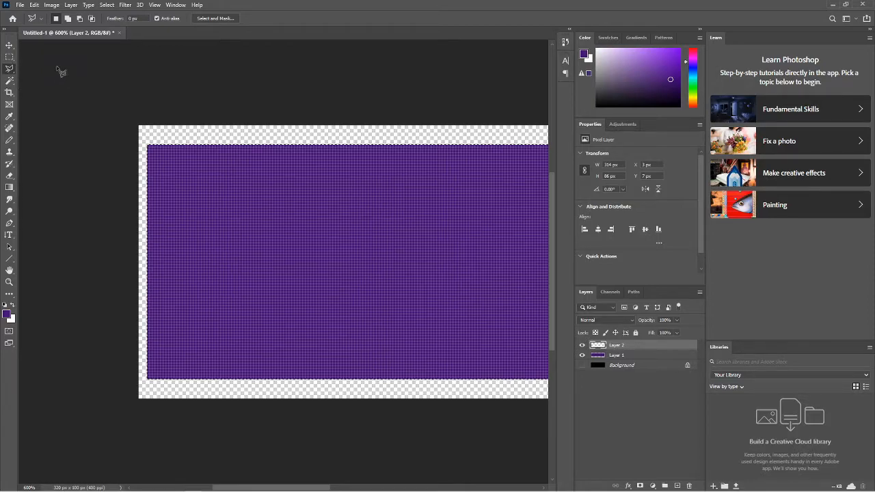
pyautogui.click(147, 158)
# - Fill the triangular selection on Layer 2 with the white background color in Normal mode at 100% opacity, and deselect it
pyautogui.rightClick(153, 149)
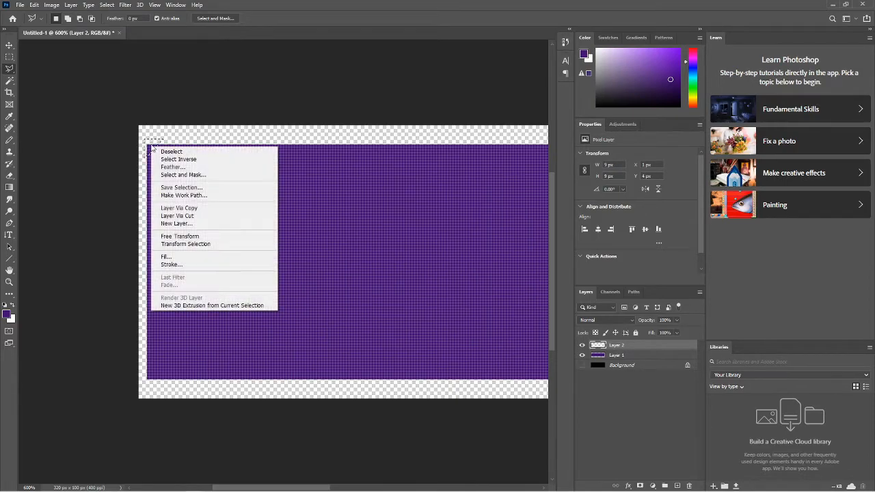
pyautogui.click(214, 257)
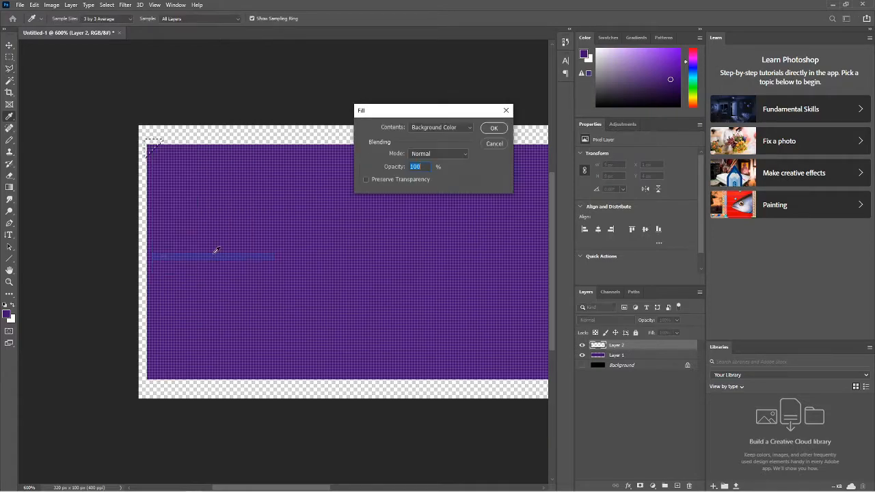
pyautogui.click(494, 129)
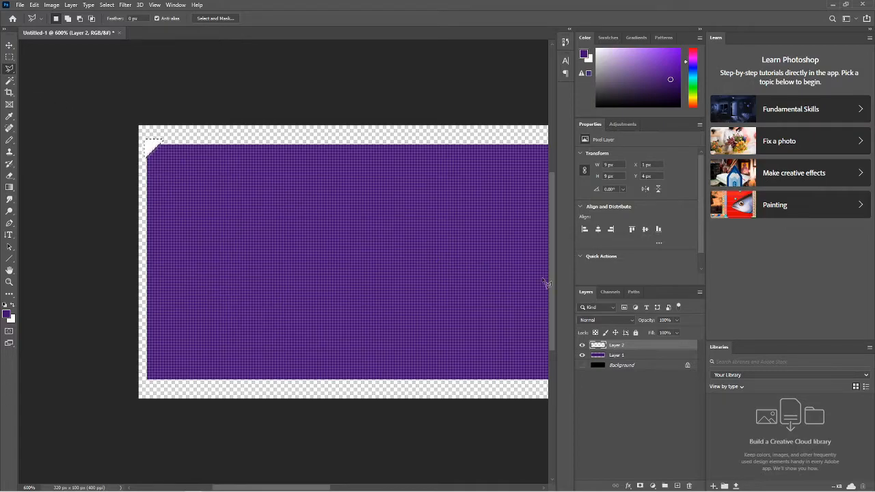
pyautogui.hotkey('ctrl', 'd')
# - Select the white corner triangle on Layer 2 with the Magic Wand tool
pyautogui.click(8, 82)
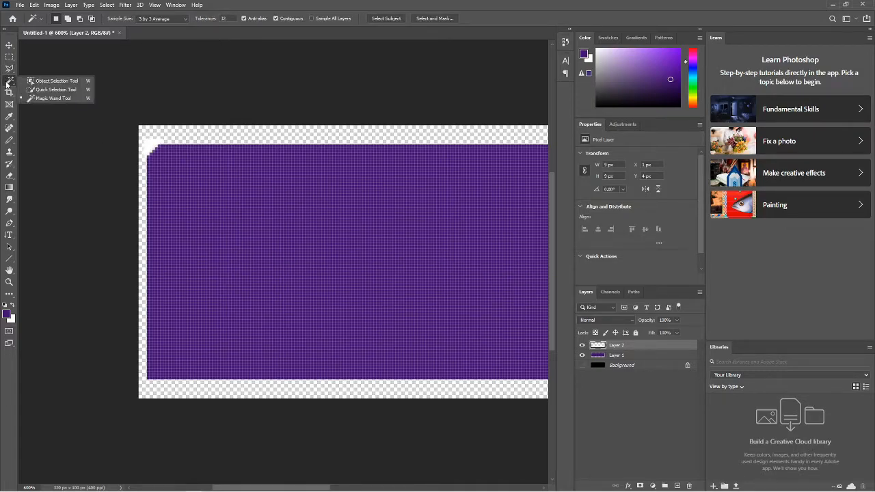
pyautogui.click(51, 99)
pyautogui.click(149, 147)
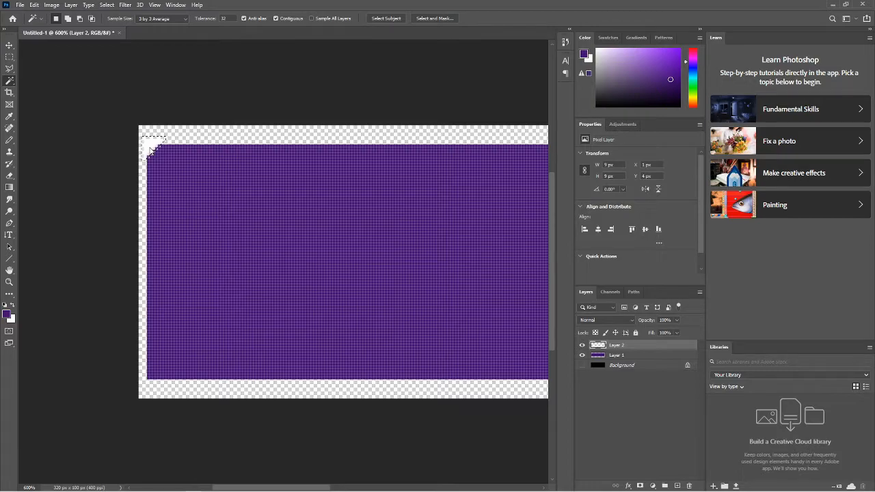
# - Invert the triangle selection and add it as a layer mask to the purple rectangle on Layer 1
pyautogui.rightClick(149, 143)
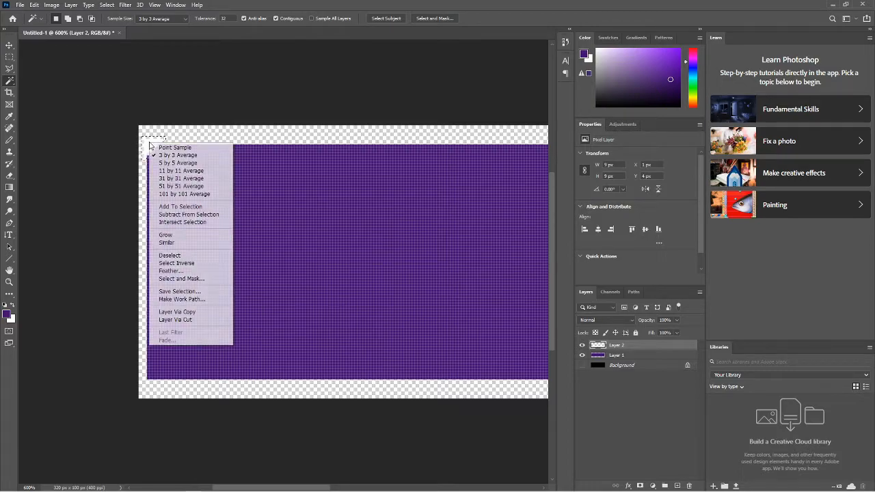
pyautogui.click(213, 264)
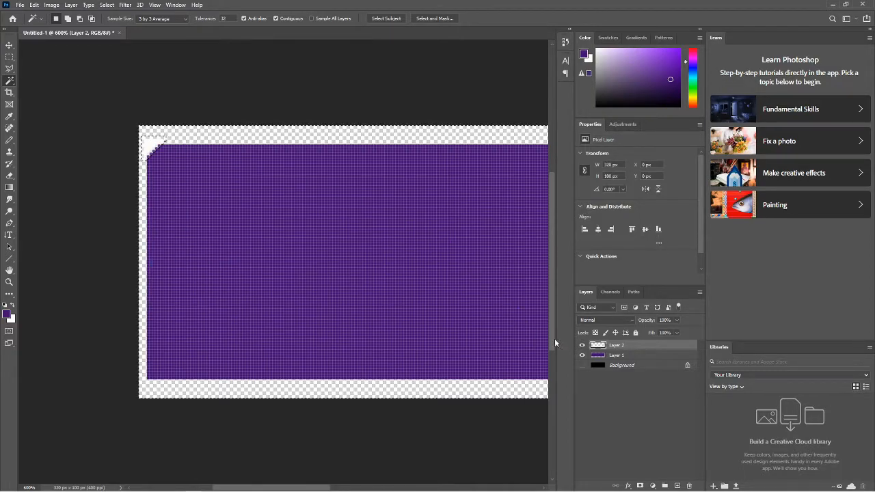
pyautogui.click(622, 356)
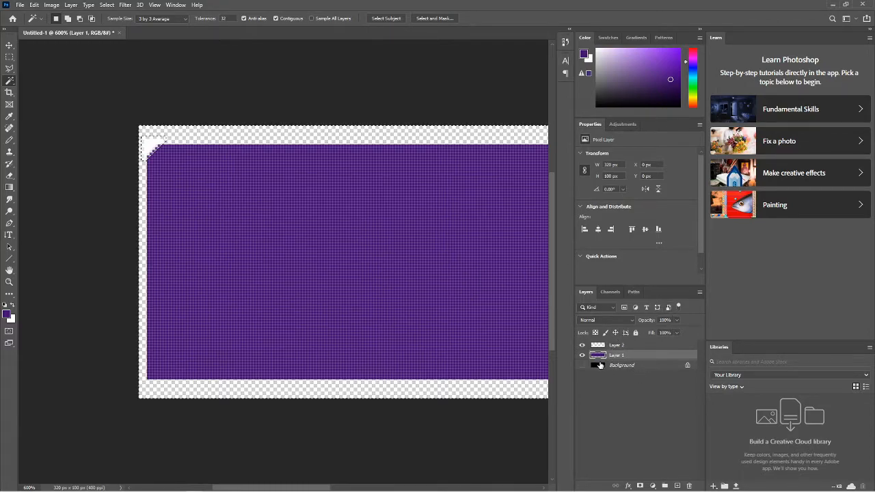
pyautogui.click(640, 487)
# - Free-transform the white triangle on Layer 2, moving it off the corner into the purple area at about X 14 px, Y 31 px
pyautogui.click(635, 348)
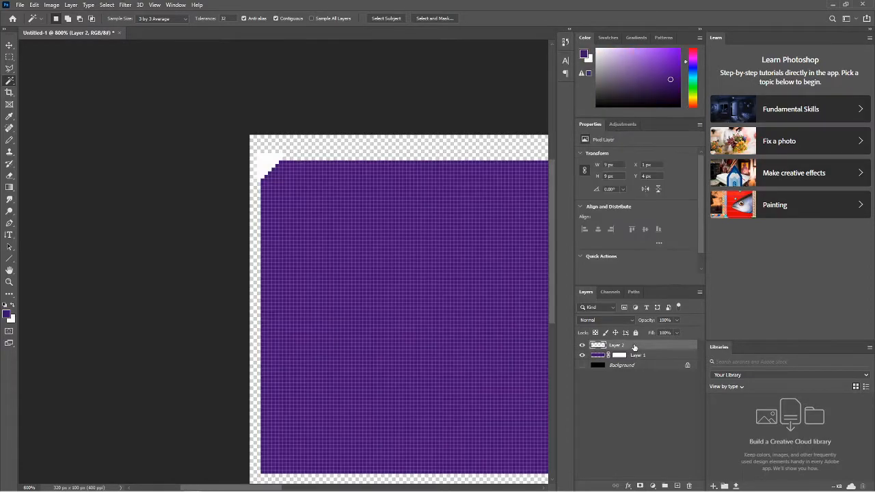
pyautogui.hotkey('ctrl', 't')
pyautogui.moveTo(277, 169); pyautogui.dragTo(308, 251)
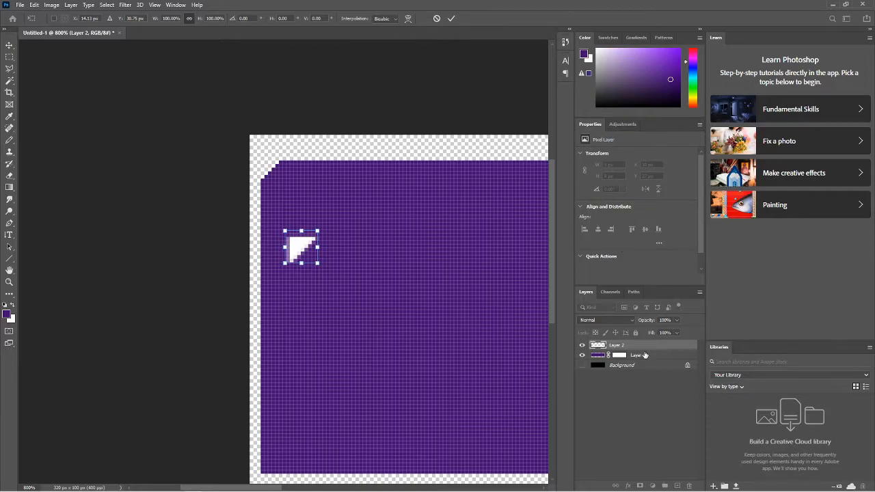
pyautogui.press('Return')
# - Apply the layer mask on Layer 1 to make the rectangle's cut corner permanent
pyautogui.click(619, 356)
pyautogui.rightClick(619, 356)
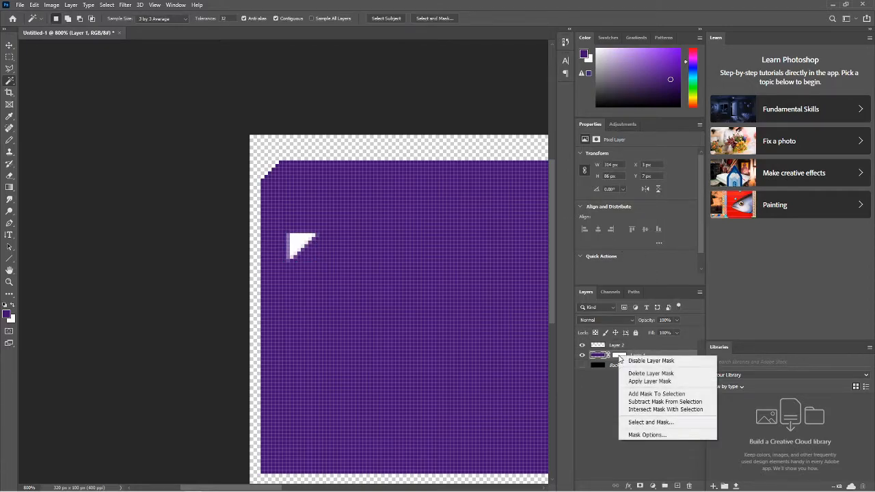
pyautogui.click(596, 391)
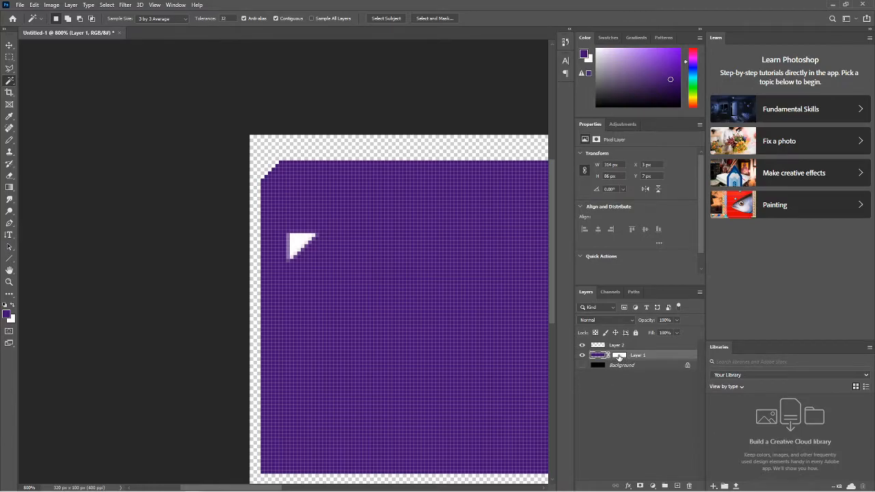
pyautogui.rightClick(619, 357)
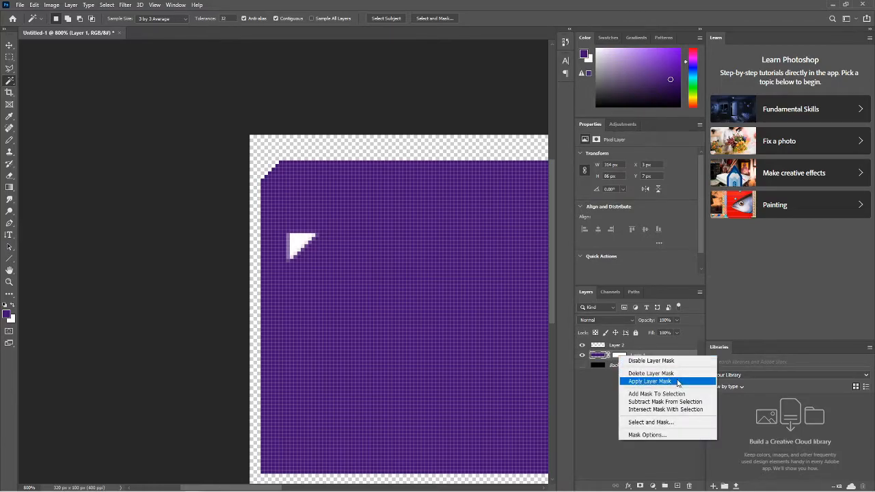
pyautogui.click(633, 380)
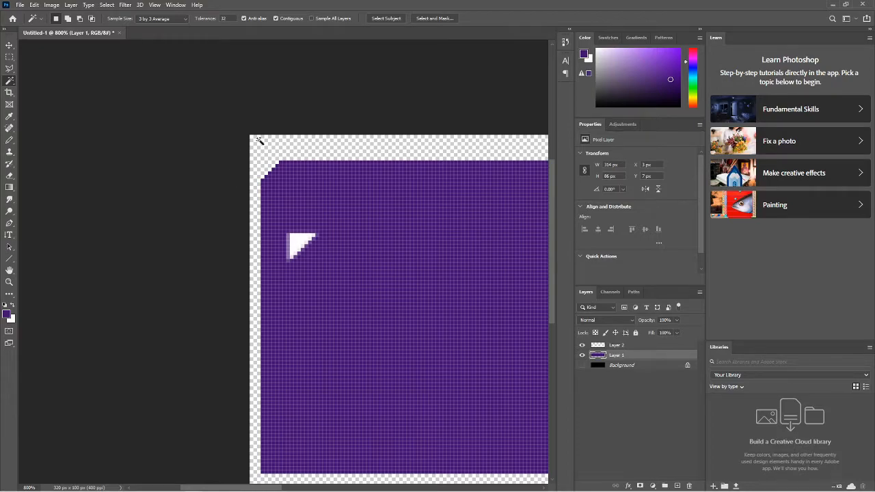
# - Free-transform the white triangle on Layer 2 and flip it horizontally
pyautogui.click(624, 346)
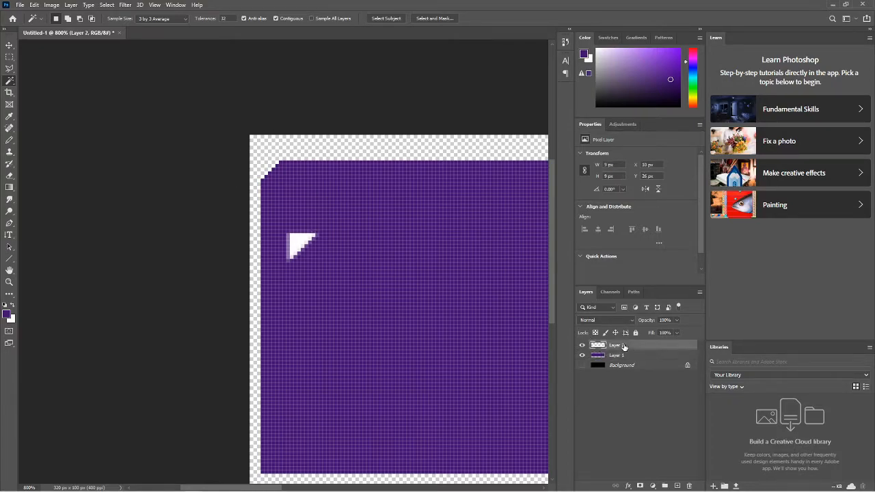
pyautogui.hotkey('ctrl', 't')
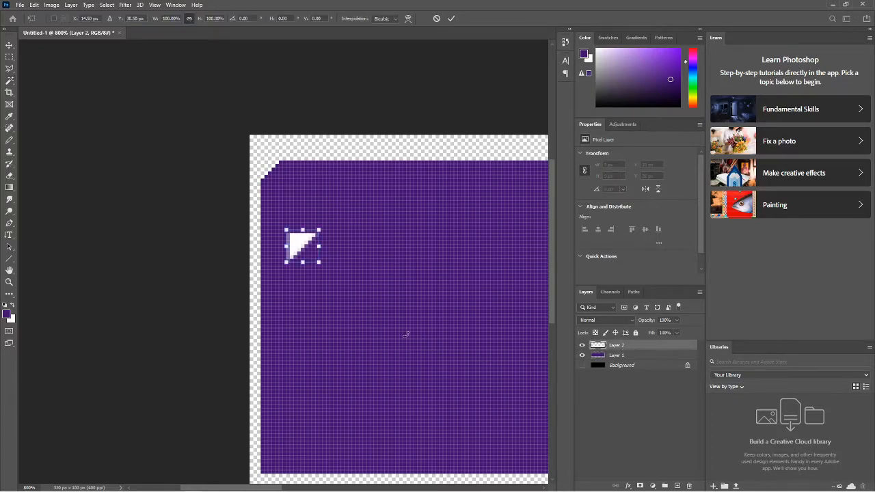
pyautogui.rightClick(300, 248)
pyautogui.click(365, 402)
pyautogui.scroll(-1, 372, 376)
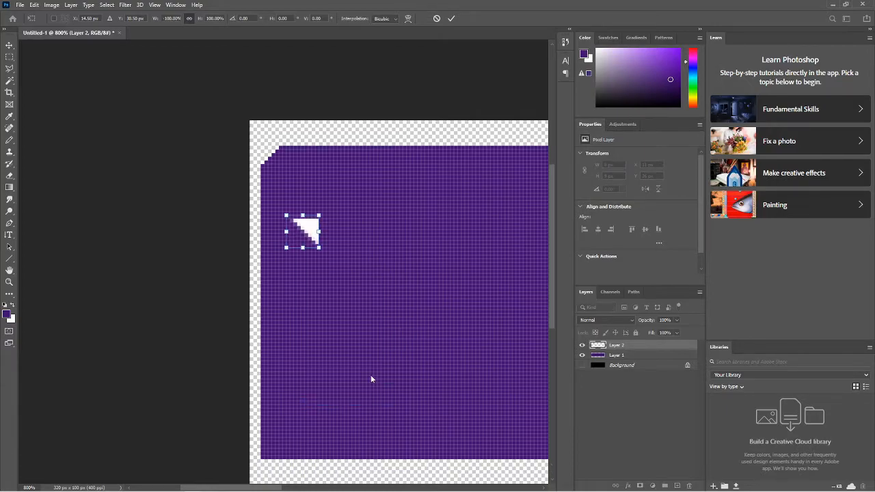
# - Move the flipped triangle over the purple rectangle's upper-right corner, at about X 314 px, Y 9 px
pyautogui.moveTo(286, 488); pyautogui.dragTo(305, 490)
pyautogui.moveTo(171, 236); pyautogui.dragTo(510, 218)
pyautogui.moveTo(296, 488); pyautogui.dragTo(344, 488)
pyautogui.moveTo(272, 226); pyautogui.dragTo(574, 212)
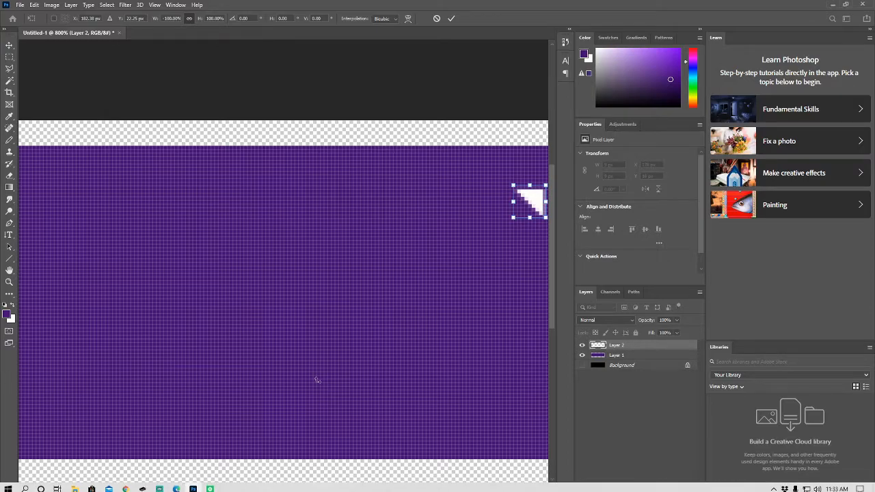
pyautogui.hotkey('ctrl', '-')
pyautogui.moveTo(351, 487); pyautogui.dragTo(429, 488)
pyautogui.moveTo(136, 214); pyautogui.dragTo(524, 188)
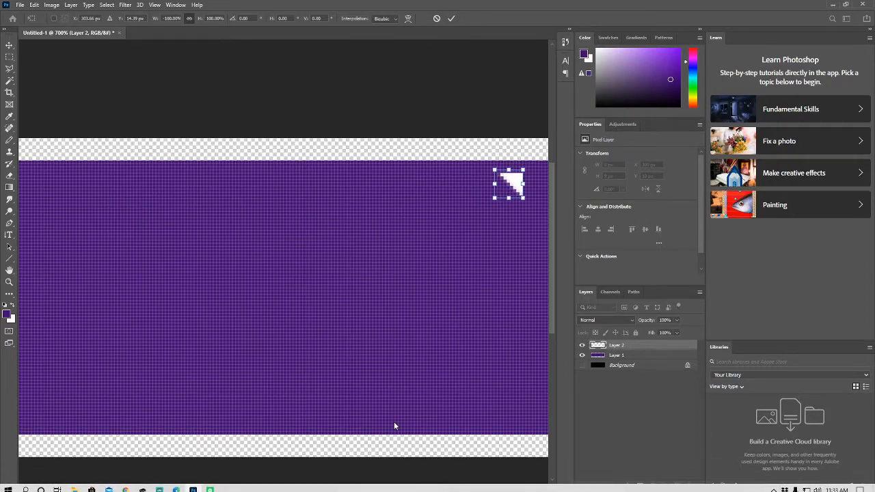
pyautogui.moveTo(403, 487); pyautogui.dragTo(429, 488)
pyautogui.moveTo(393, 184); pyautogui.dragTo(426, 162)
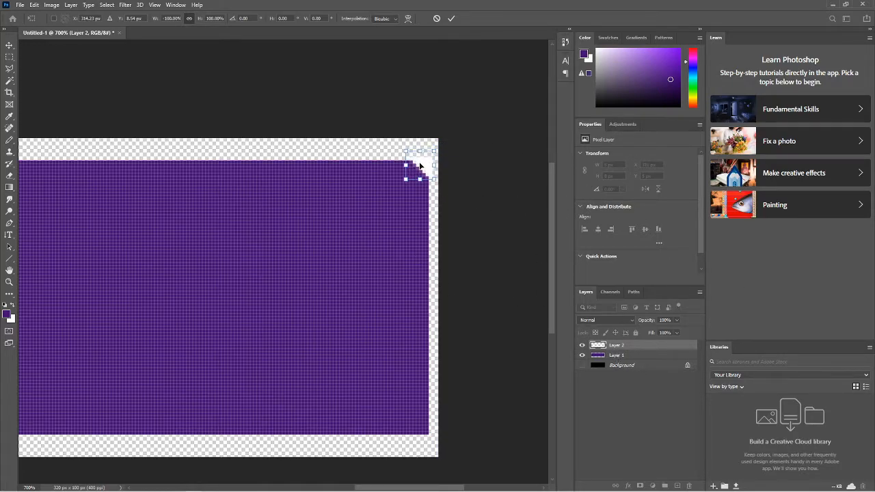
# - Commit the transform, select the white corner triangle with the Magic Wand tool and invert the selection
pyautogui.click(10, 80)
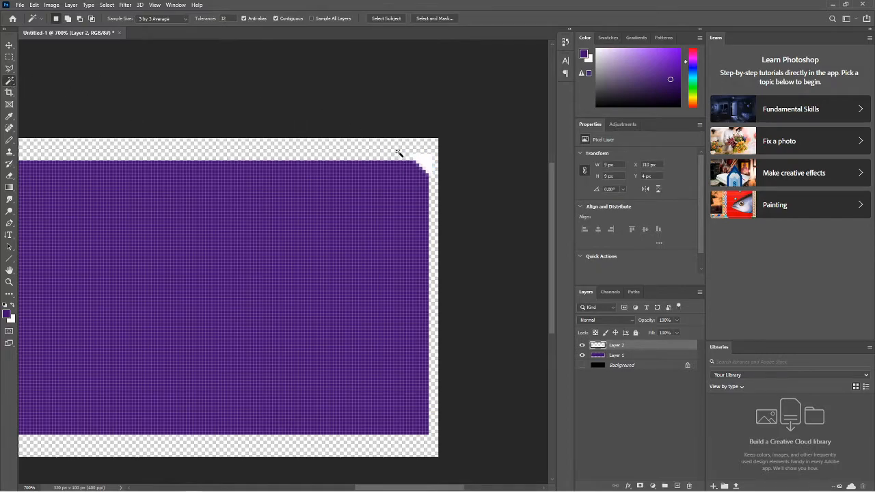
pyautogui.rightClick(430, 163)
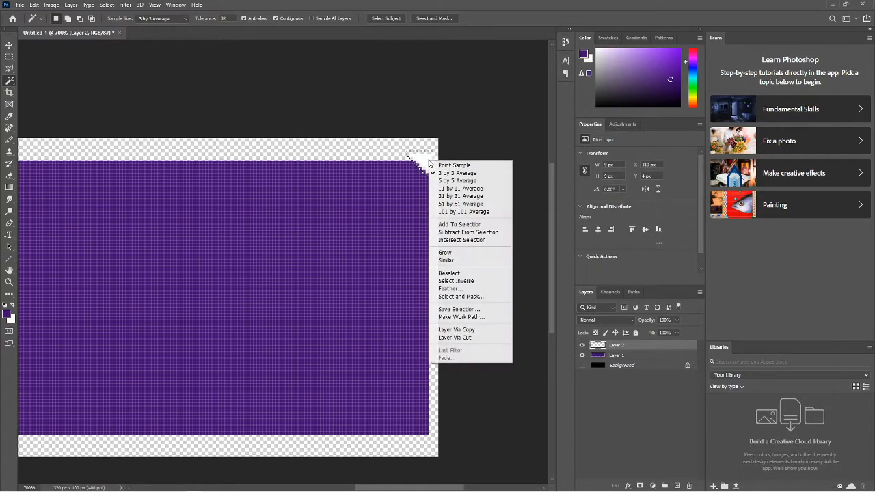
pyautogui.click(456, 281)
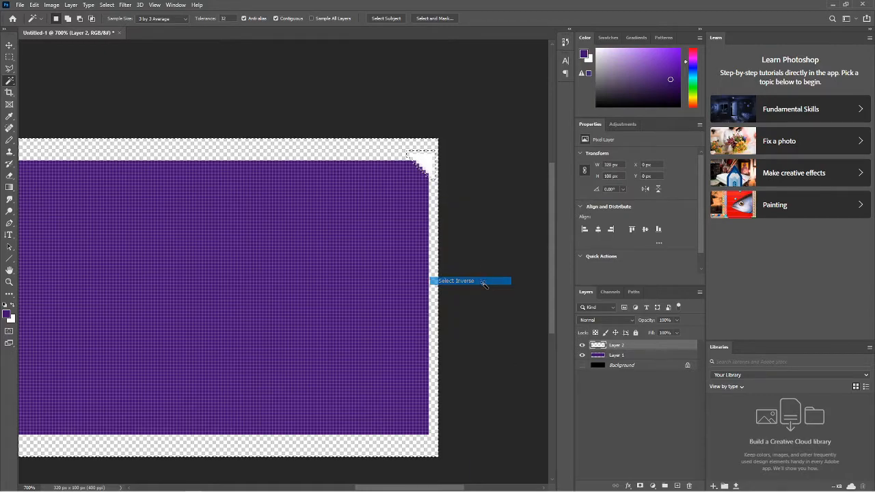
# - Add the inverted selection as a layer mask on Layer 1 and apply the mask to cut the rectangle's upper-right corner
pyautogui.click(616, 356)
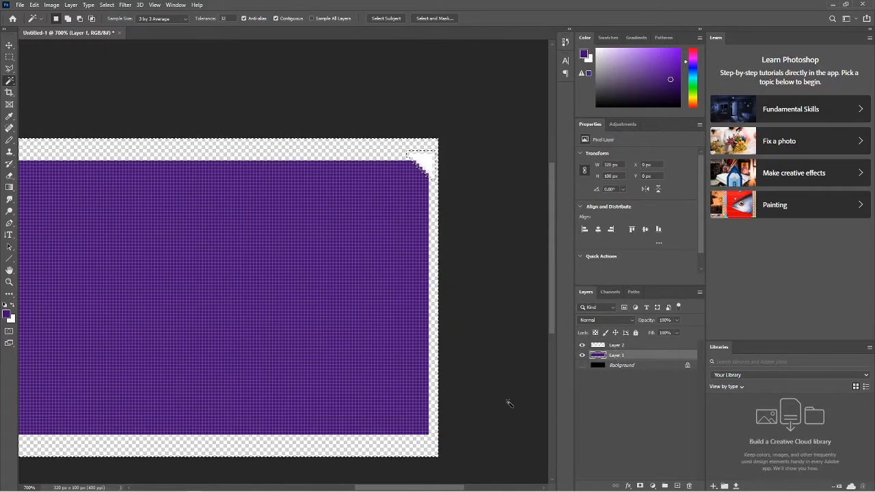
pyautogui.click(640, 486)
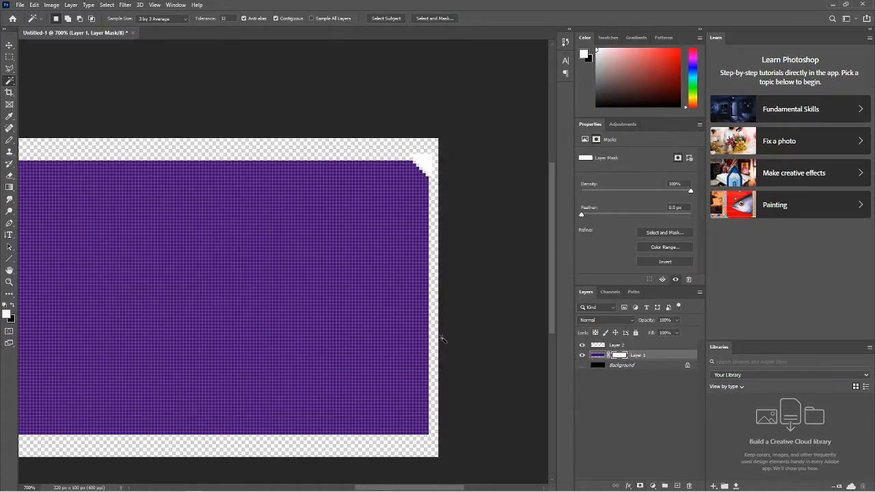
pyautogui.rightClick(619, 355)
pyautogui.click(643, 371)
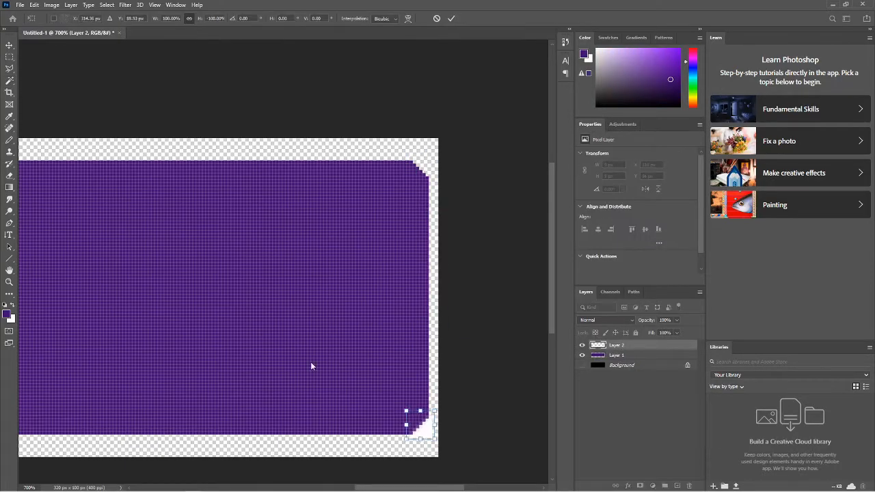
# - Cut the rectangle's lower-right and lower-left corners with the flipped triangle, and move the triangle into the purple area at about X 42 px, Y 68 px
pyautogui.press('Return')
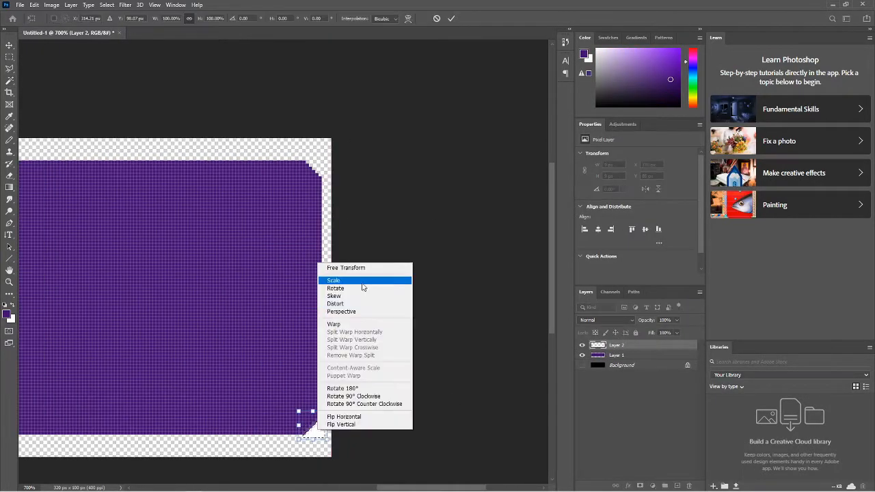
pyautogui.click(342, 280)
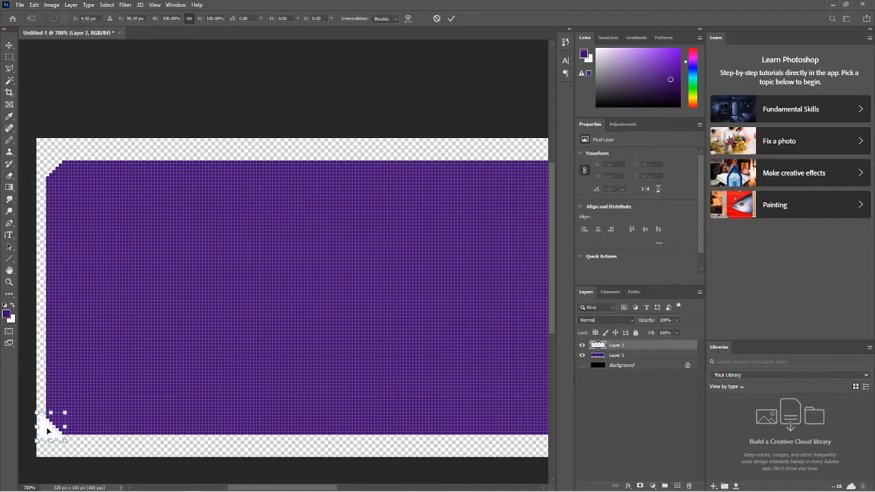
pyautogui.moveTo(48, 431); pyautogui.dragTo(171, 354)
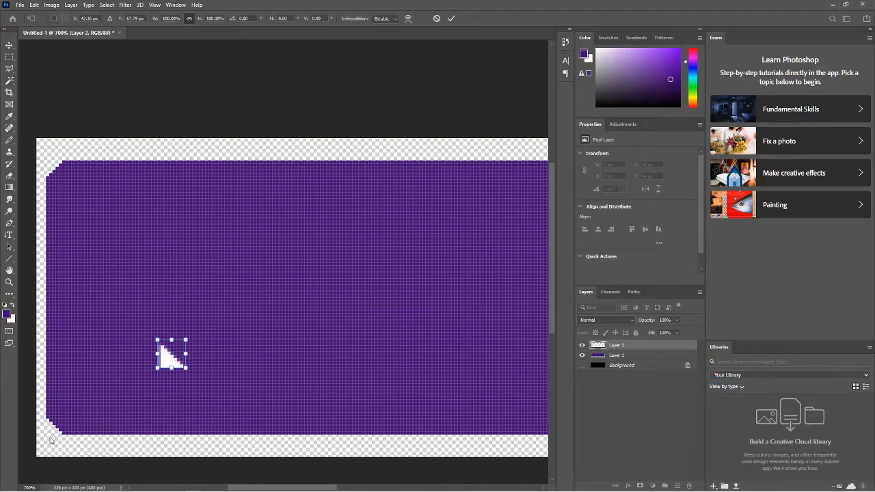
pyautogui.moveTo(256, 490); pyautogui.dragTo(202, 480)
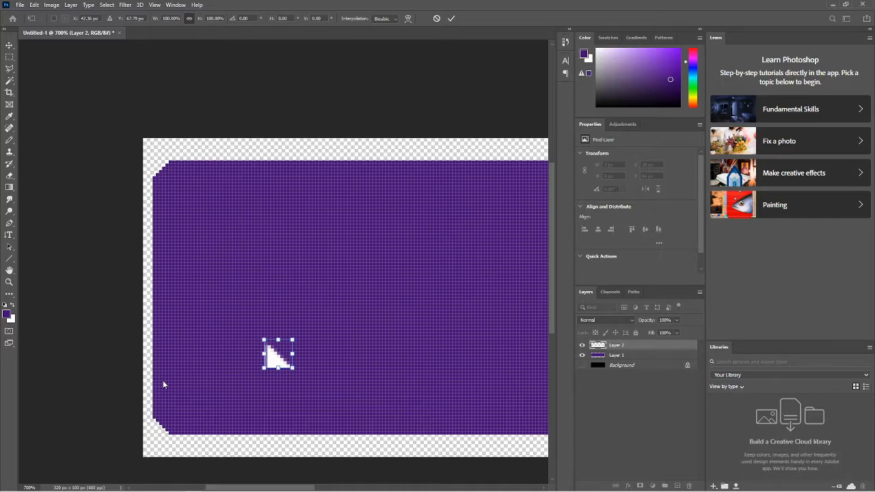
# - Flip the white triangle vertically and move it near the rectangle's upper-left corner, at about X 15 px, Y 24 px
pyautogui.rightClick(270, 356)
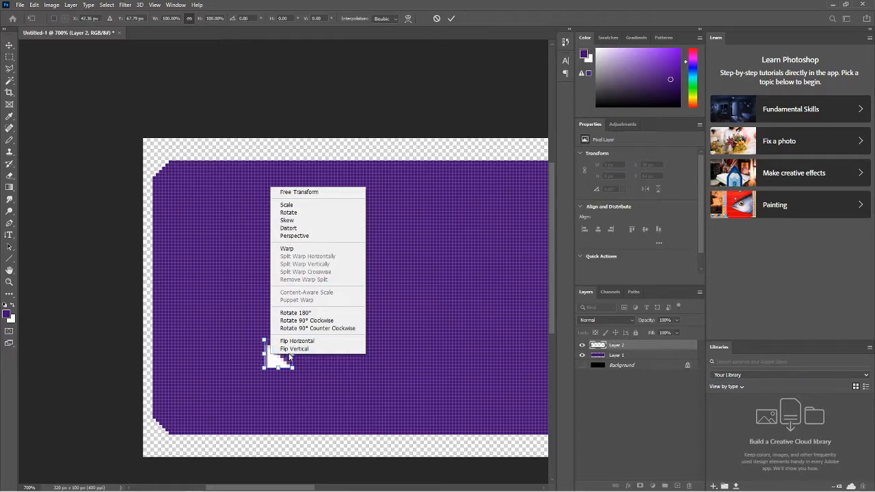
pyautogui.click(304, 349)
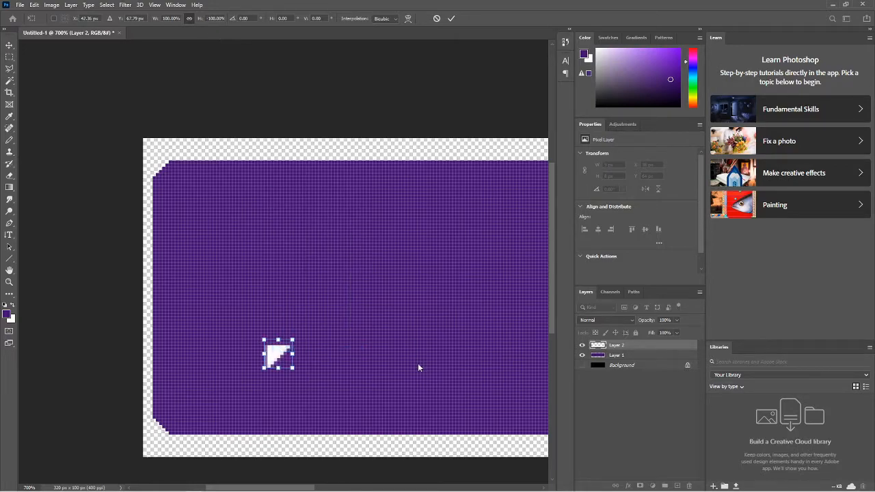
pyautogui.moveTo(275, 354); pyautogui.dragTo(189, 214)
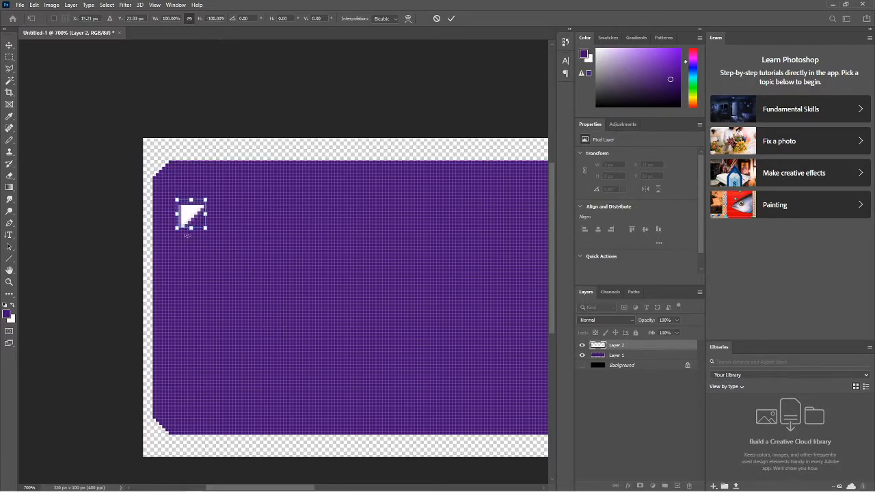
# - Flip the triangle to match the lower-right corner's orientation and move it to about X 112 px, Y 64 px, committing the transform
pyautogui.rightClick(189, 217)
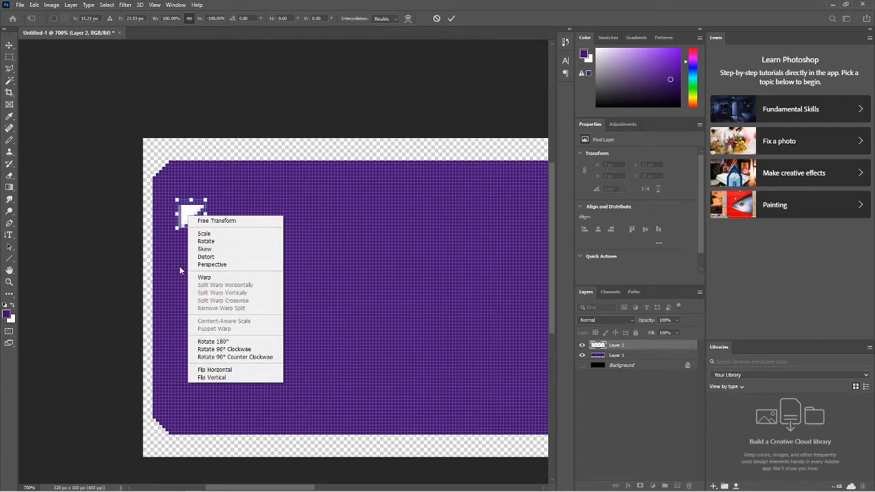
pyautogui.click(212, 377)
pyautogui.moveTo(192, 218); pyautogui.dragTo(497, 349)
pyautogui.rightClick(209, 350)
pyautogui.click(227, 329)
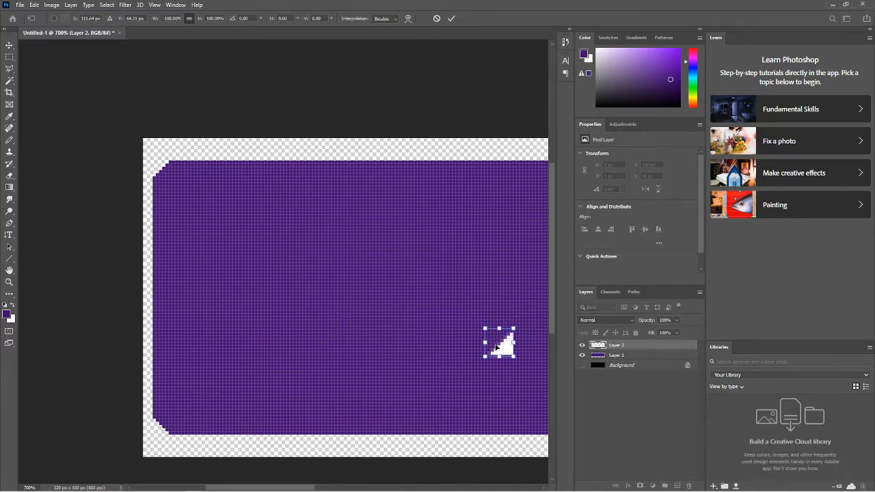
pyautogui.press('Return')
# - Delete Layer 2 with the white triangle
pyautogui.rightClick(633, 349)
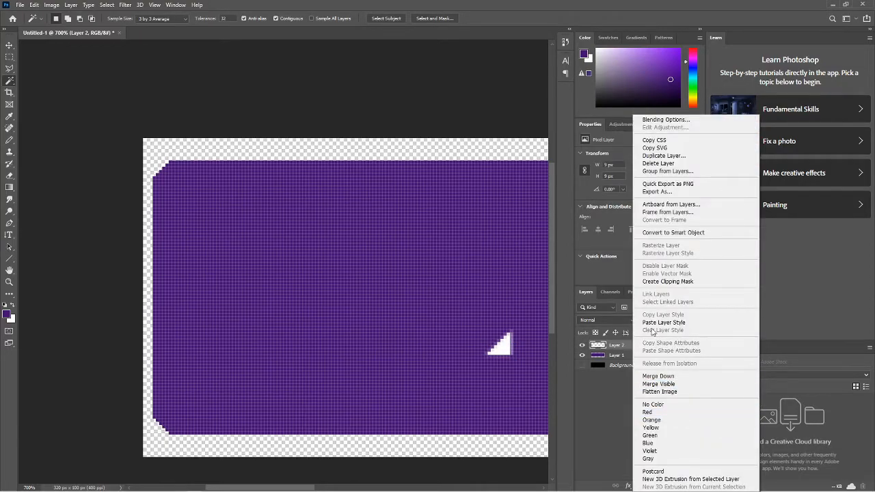
pyautogui.click(662, 163)
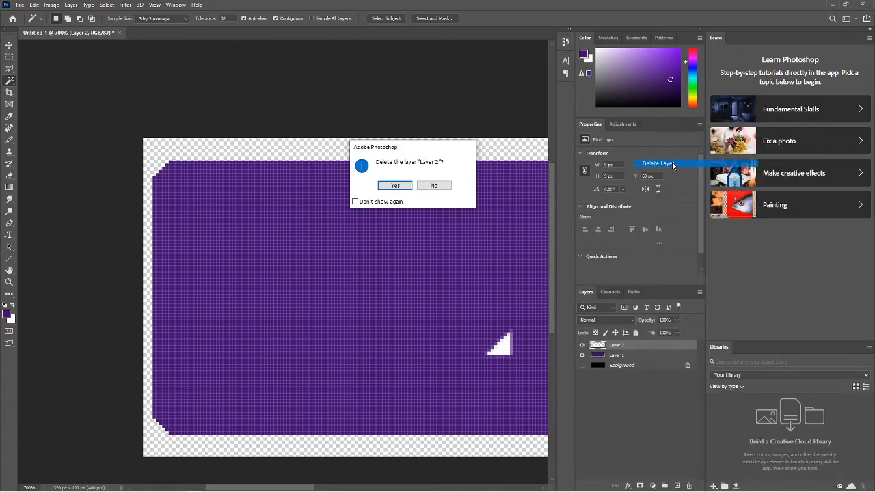
pyautogui.click(396, 186)
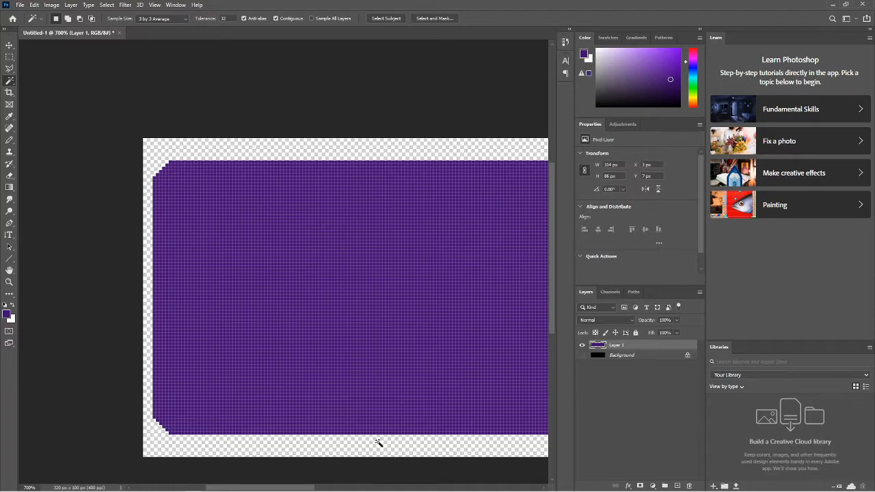
# - Add Bevel & Emboss and Satin layer effects to the purple rectangle on Layer 1
pyautogui.hotkey('ctrl', '-')
pyautogui.hotkey('ctrl', '-')
pyautogui.hotkey('ctrl', '-')
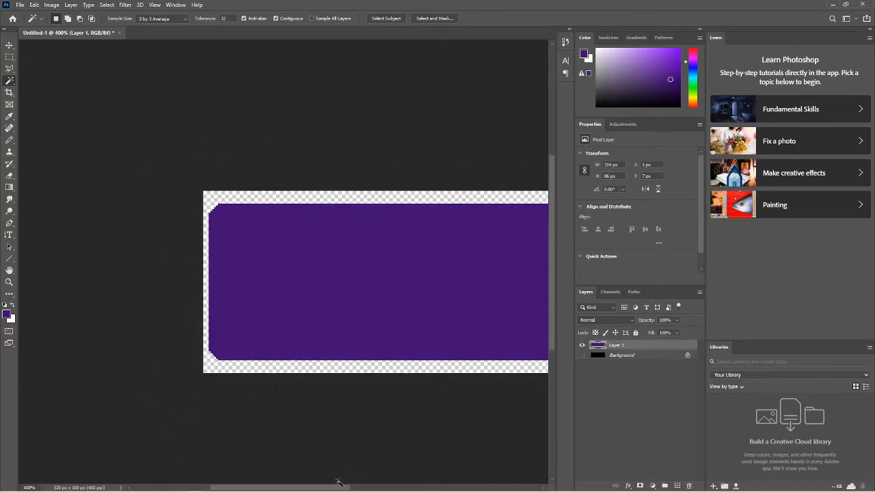
pyautogui.moveTo(333, 489); pyautogui.dragTo(376, 481)
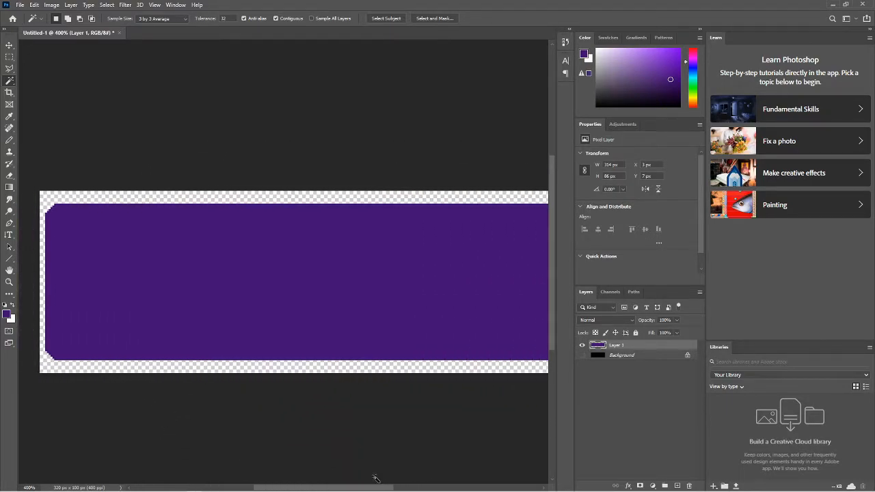
pyautogui.hotkey('ctrl', '-')
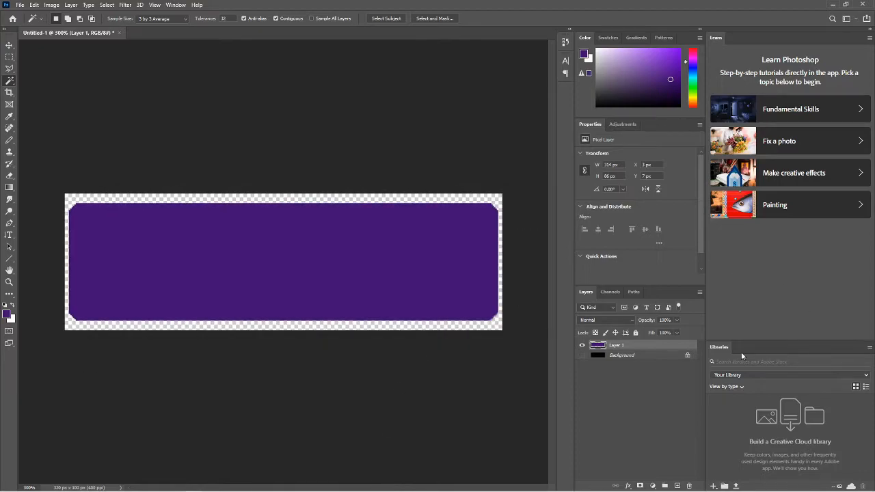
pyautogui.doubleClick(637, 349)
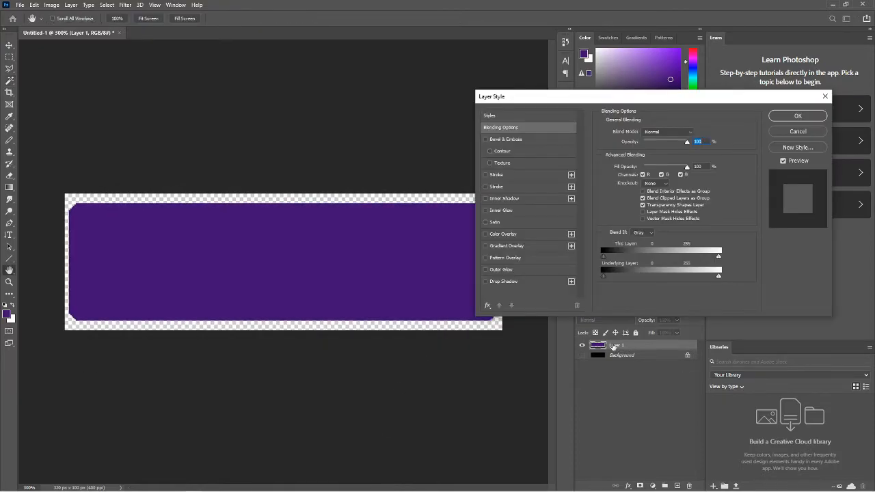
pyautogui.click(825, 97)
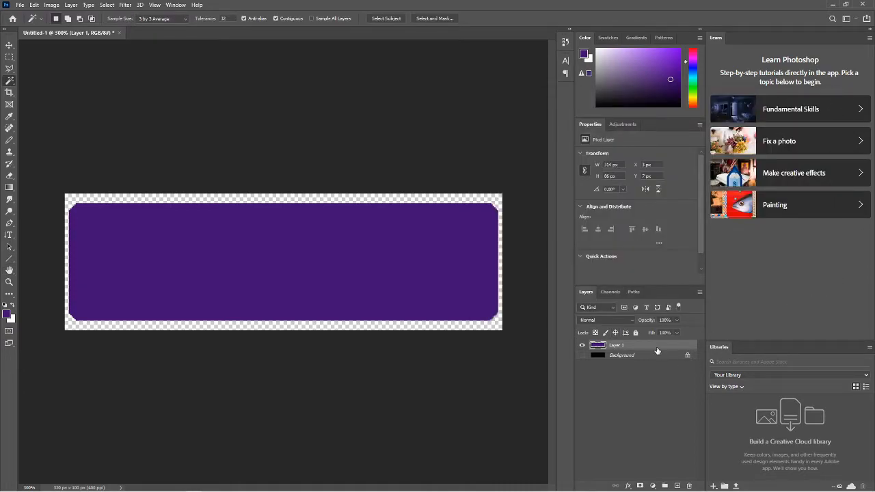
pyautogui.doubleClick(662, 344)
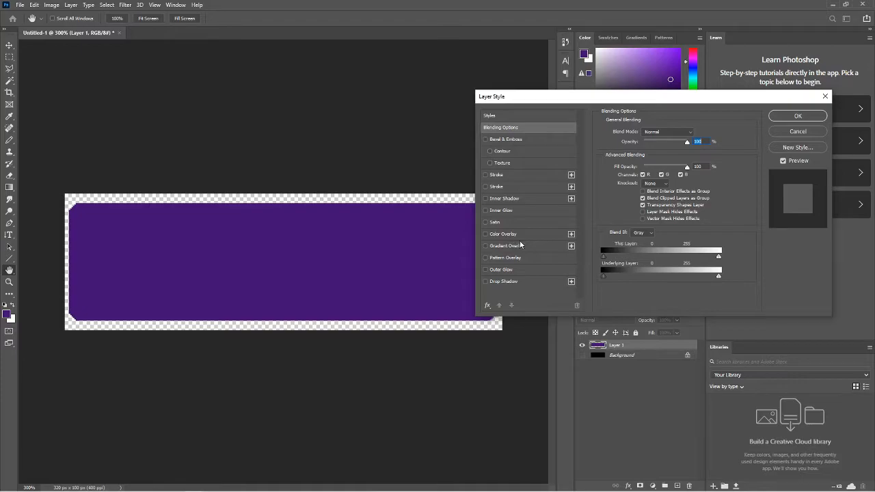
pyautogui.click(486, 140)
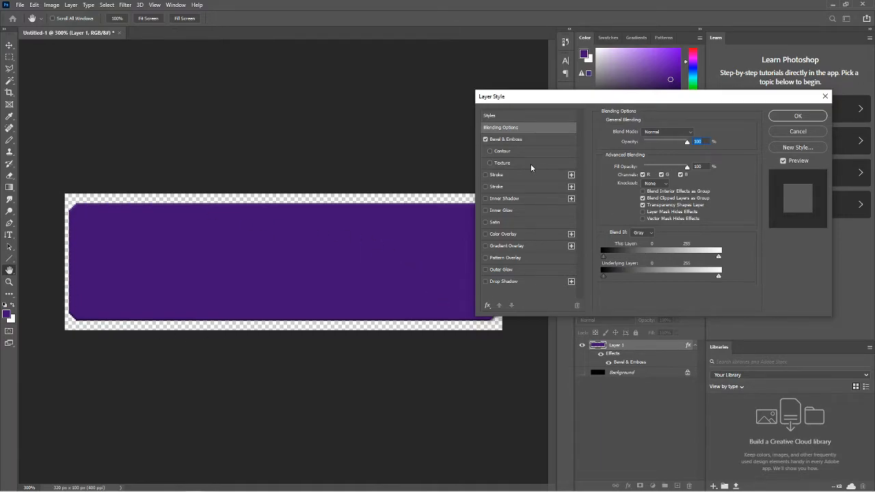
pyautogui.click(524, 139)
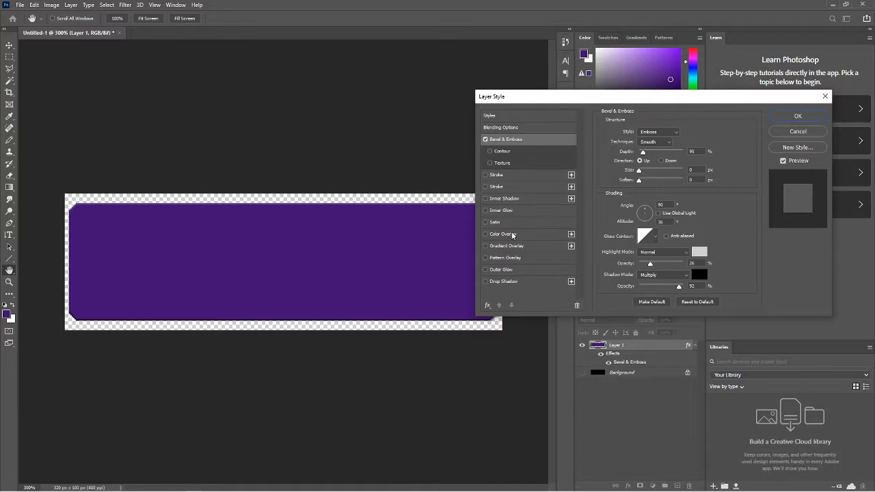
pyautogui.click(493, 223)
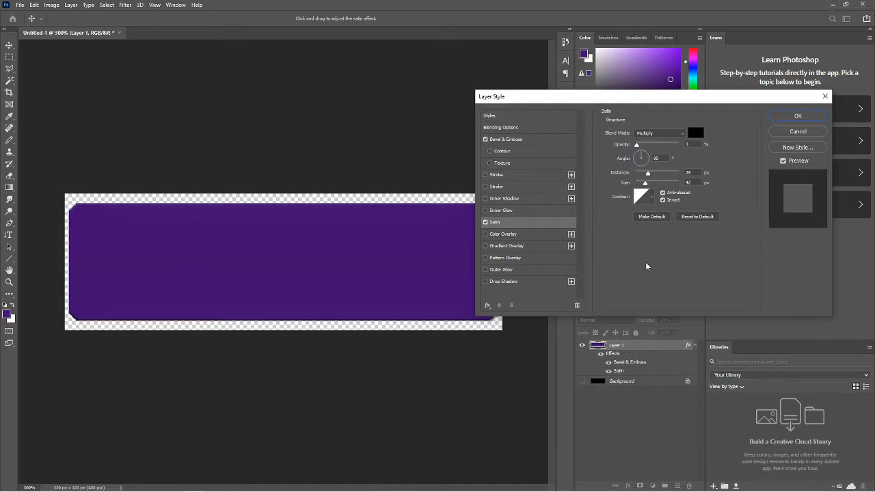
# - Add a Color Overlay effect to the purple rectangle's layer and set its color to purple 601ba5
pyautogui.click(485, 234)
pyautogui.click(532, 235)
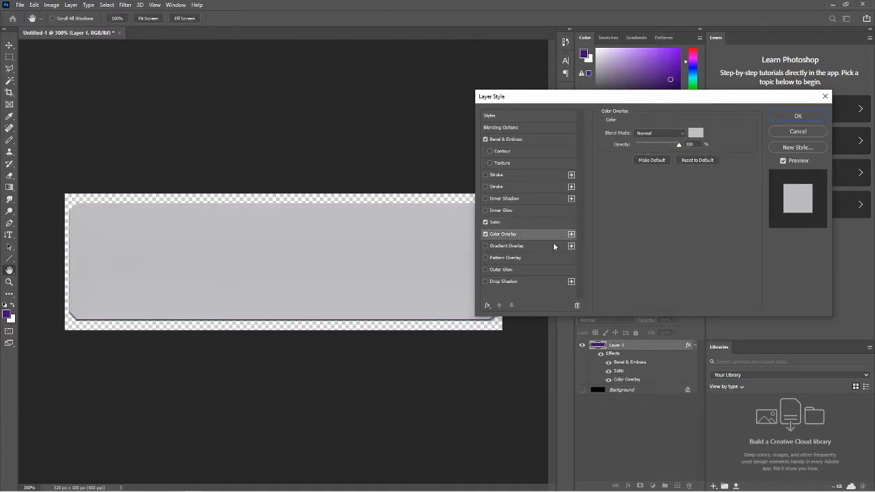
pyautogui.click(696, 134)
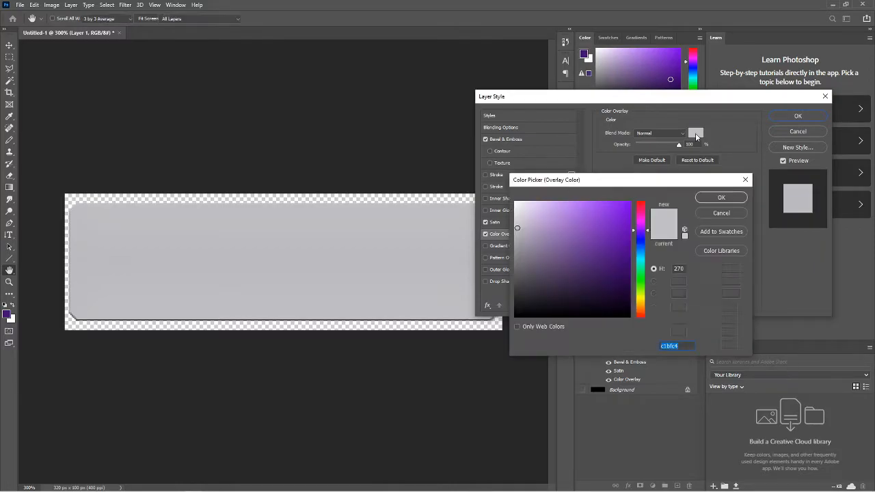
pyautogui.moveTo(519, 229)
pyautogui.mouseDown()
pyautogui.moveTo(615, 255)
pyautogui.moveTo(612, 243)
pyautogui.mouseUp()
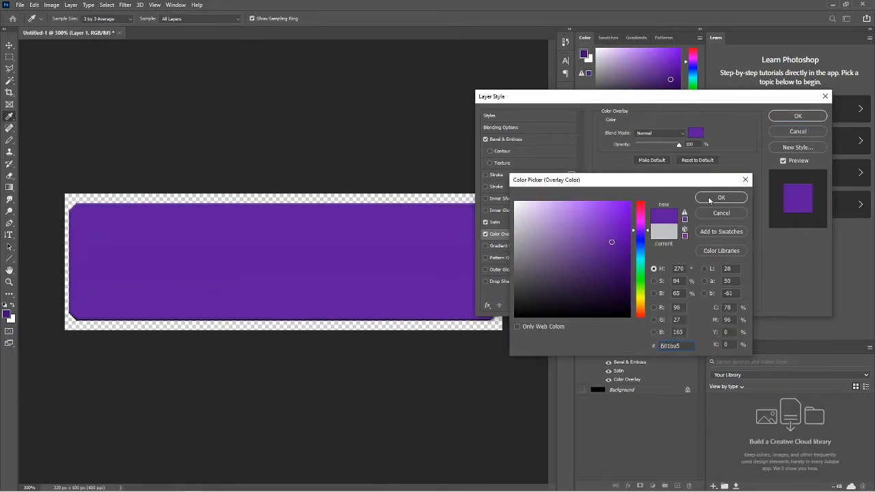
pyautogui.click(716, 198)
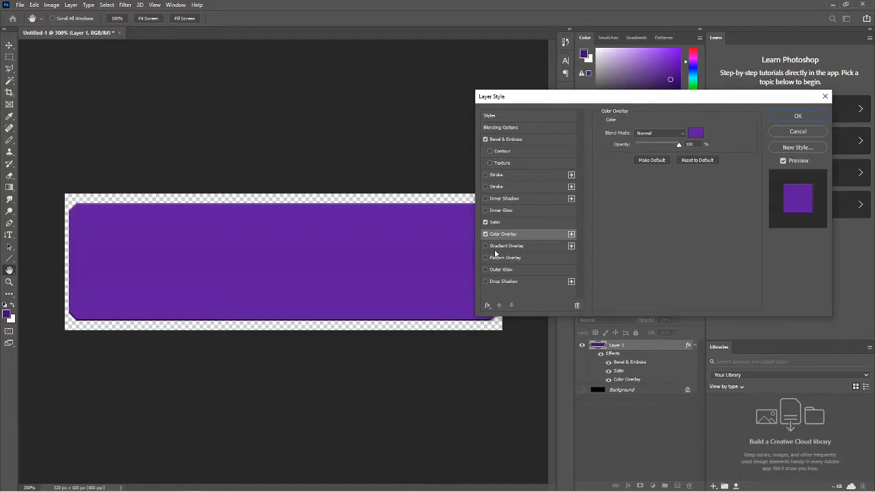
# - Add a Drop Shadow effect to the rectangle's layer with its existing settings and apply the layer style
pyautogui.click(486, 281)
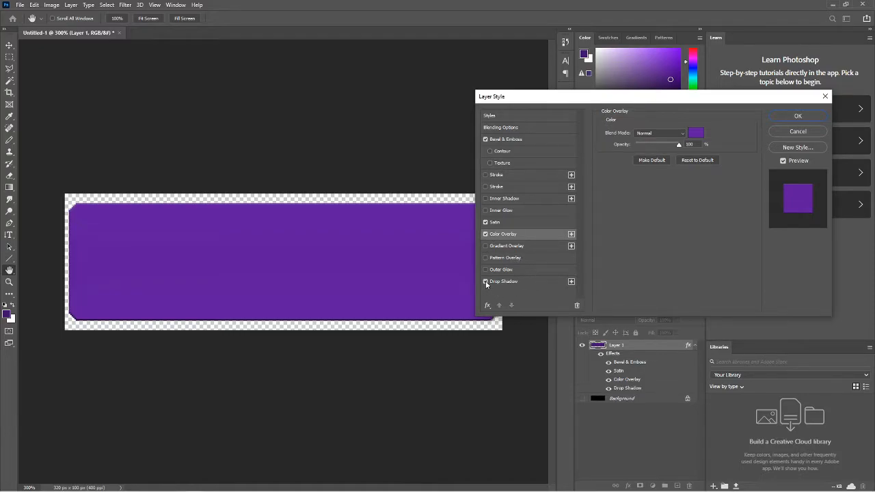
pyautogui.moveTo(591, 96); pyautogui.dragTo(688, 119)
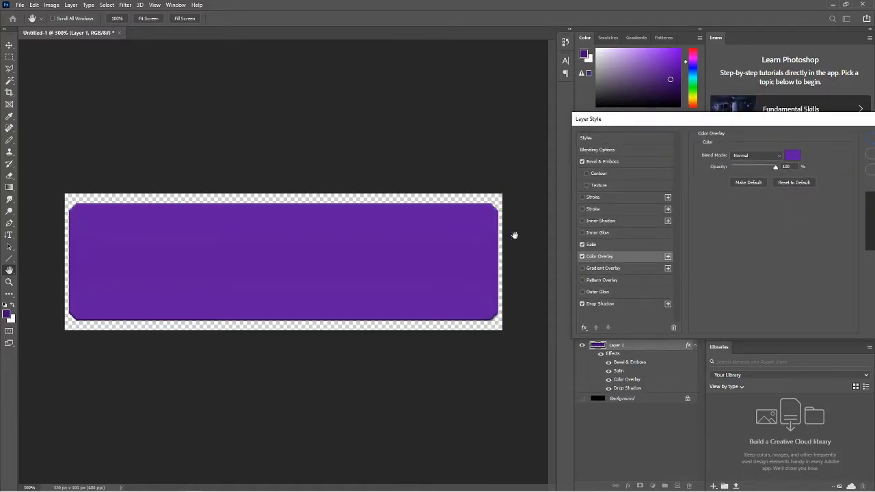
pyautogui.click(606, 305)
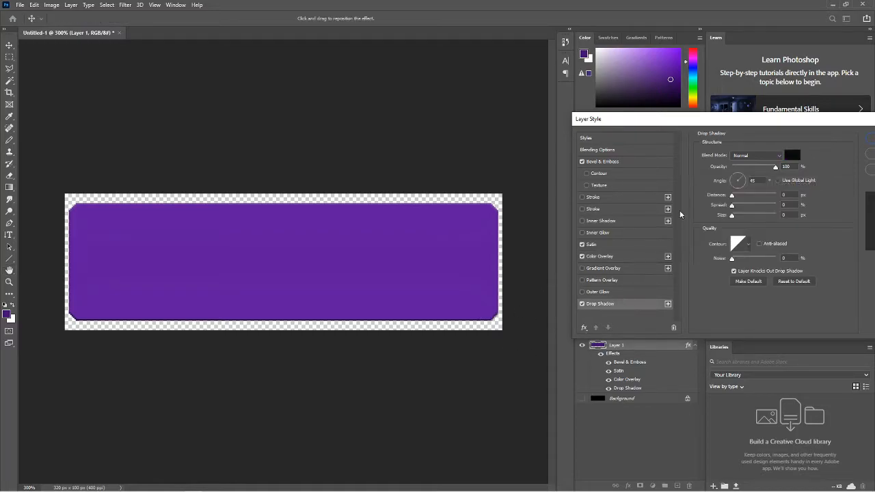
pyautogui.moveTo(701, 125); pyautogui.dragTo(547, 118)
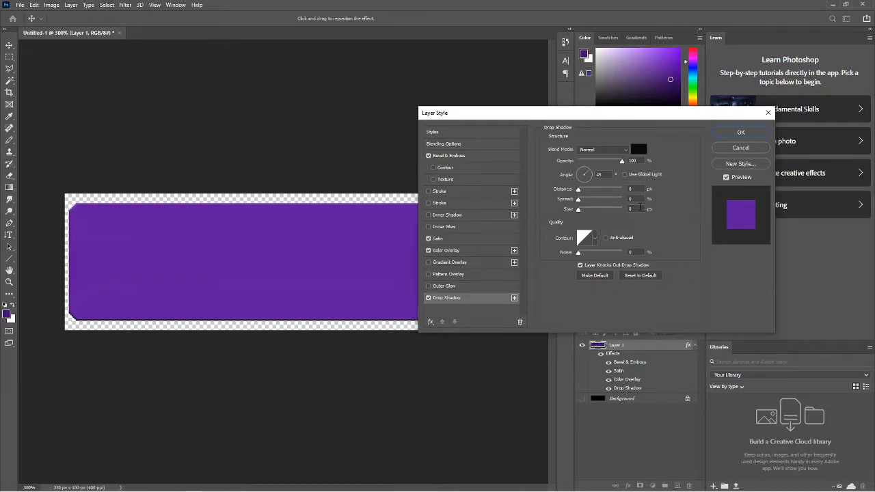
pyautogui.click(744, 133)
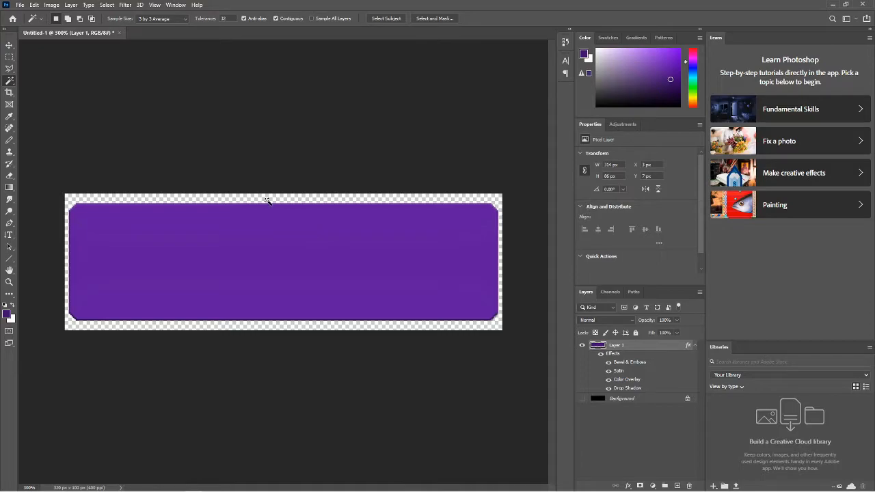
# - Open the transparent logo files, including Alchemist87TVnonametransparentlogo.png, from the "alchemist logos and banners" folder in Desktop > Stream
pyautogui.click(21, 5)
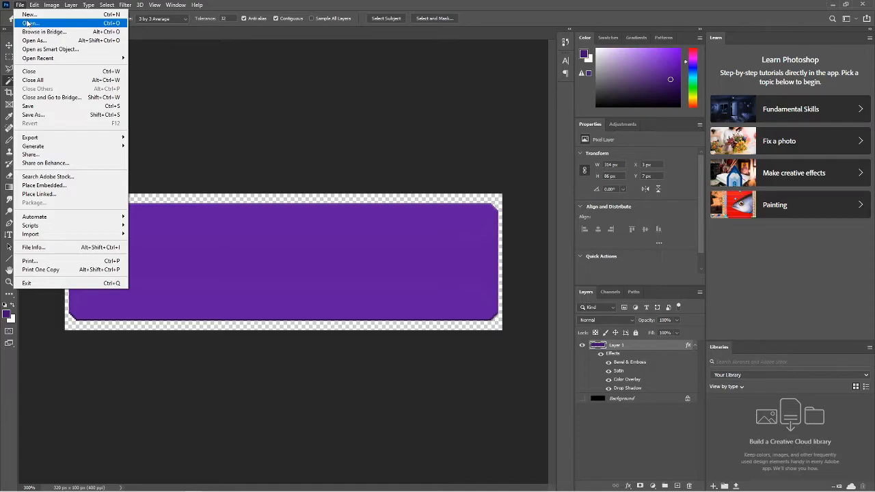
pyautogui.click(30, 22)
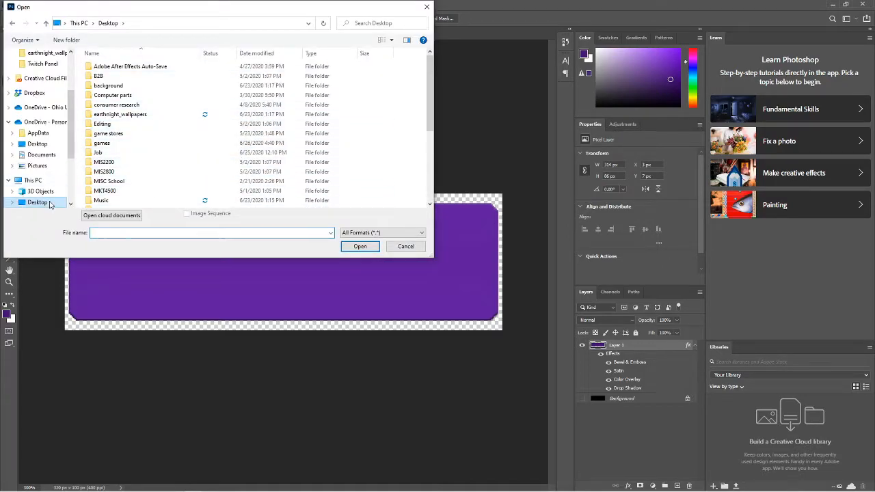
pyautogui.scroll(-4, 117, 179)
pyautogui.doubleClick(109, 126)
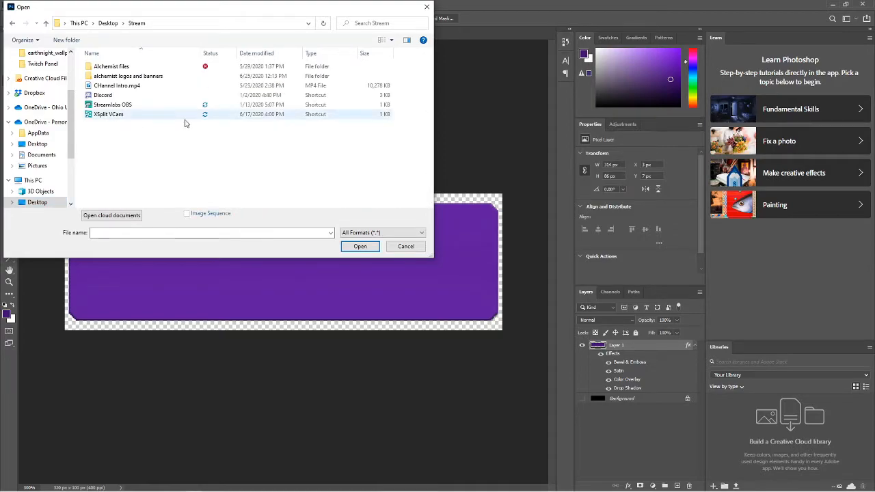
pyautogui.doubleClick(137, 79)
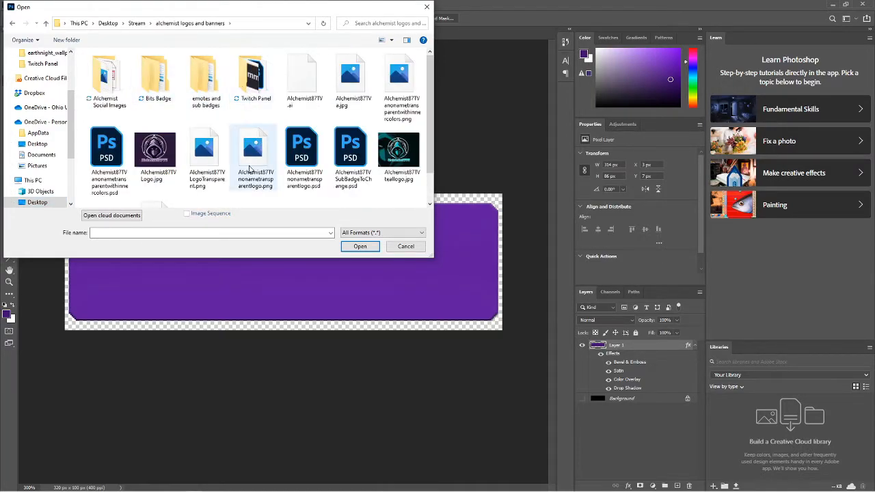
pyautogui.scroll(-1, 338, 168)
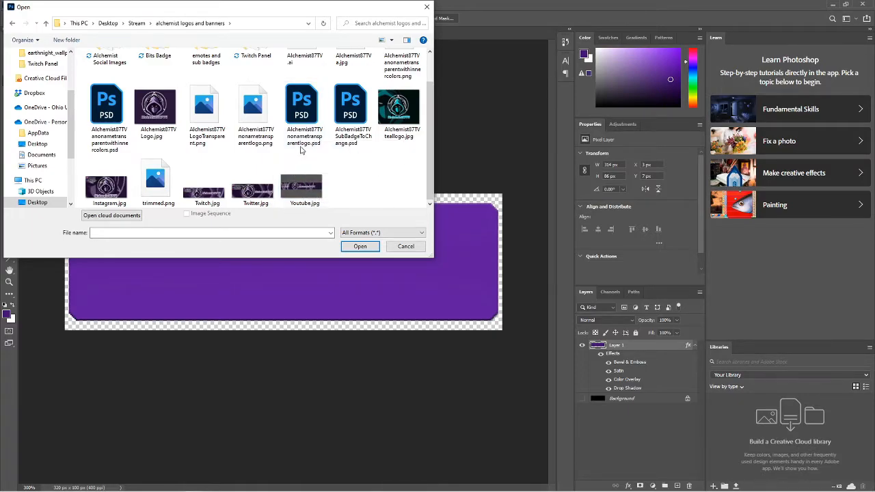
pyautogui.doubleClick(308, 127)
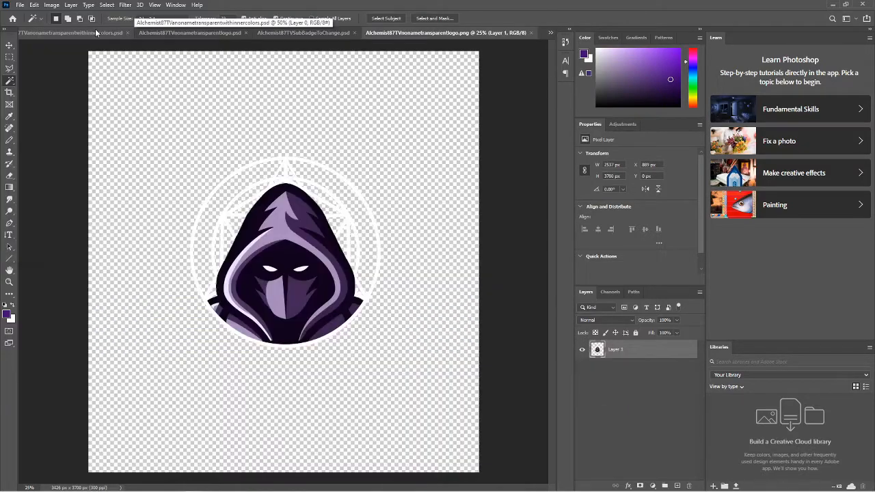
# - Close the extra PSD logo documents and copy the hooded logo from the transparent PNG into Untitled-1 as a new layer
pyautogui.click(353, 33)
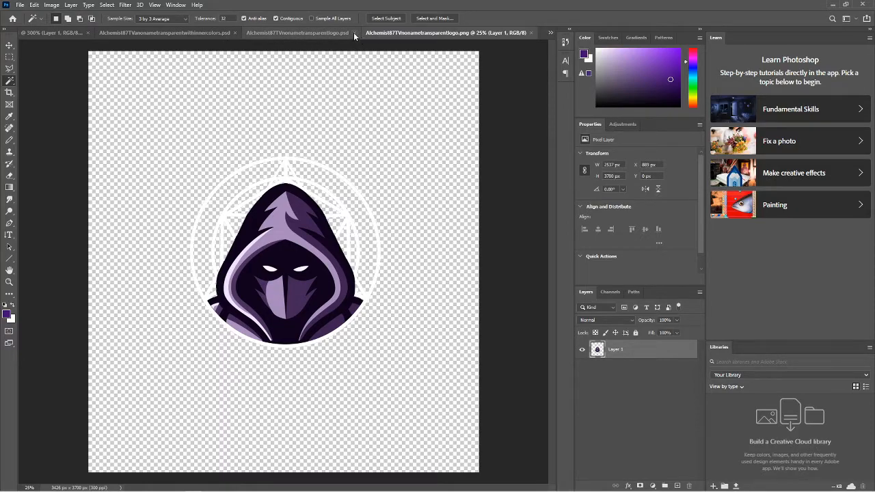
pyautogui.click(353, 33)
pyautogui.click(314, 35)
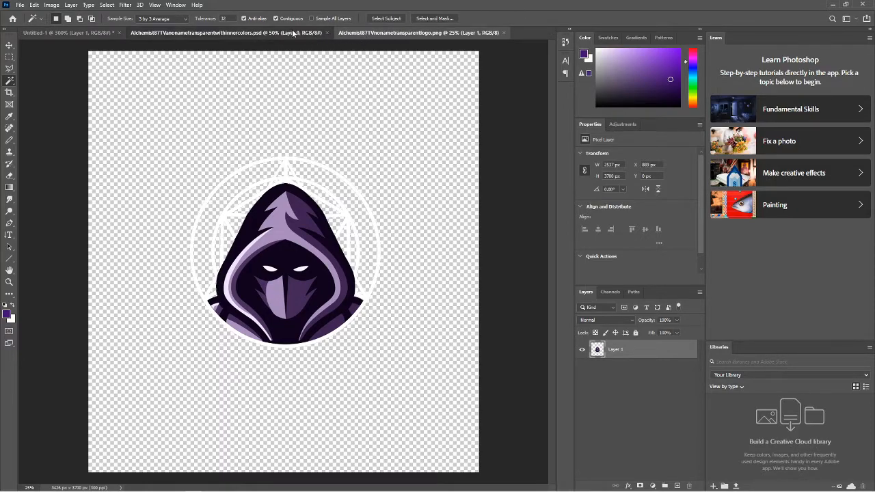
pyautogui.click(327, 33)
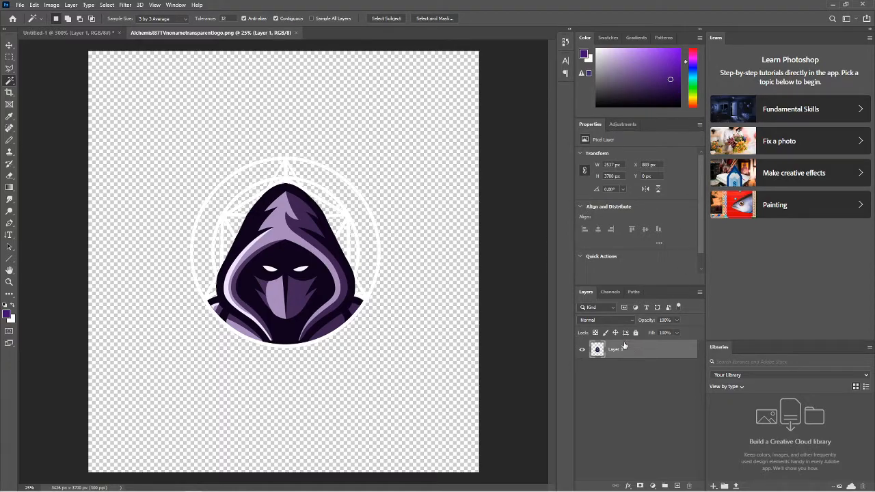
pyautogui.click(95, 34)
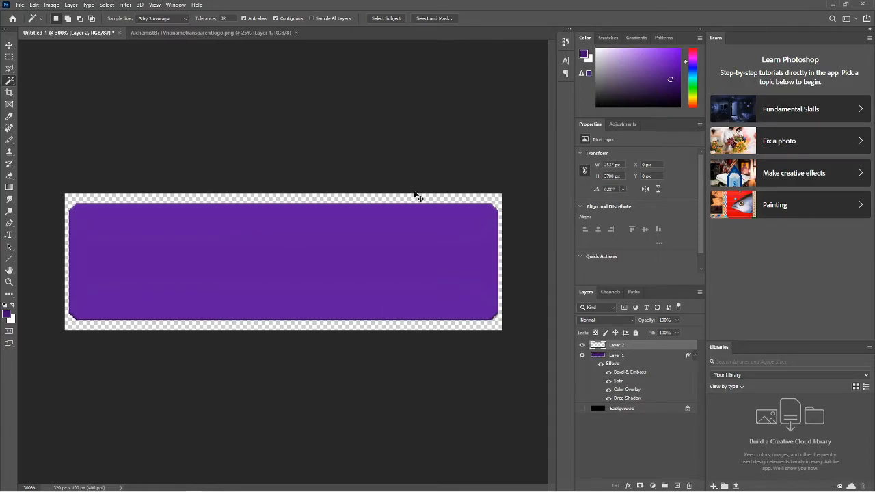
# - Scale the pasted logo down to about 5.5% and position it at about X 109 px, Y 50 px, committing the transform
pyautogui.hotkey('ctrl', 't')
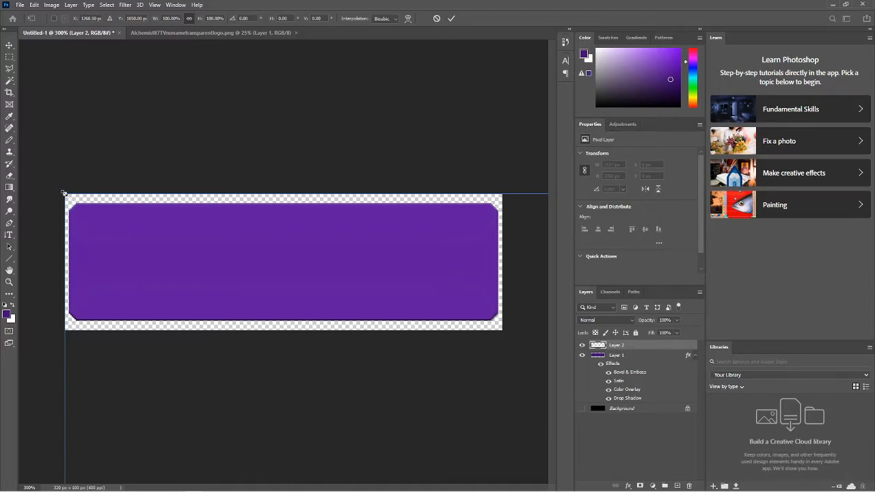
pyautogui.moveTo(65, 193); pyautogui.dragTo(87, 225)
pyautogui.scroll(-3, 90, 223)
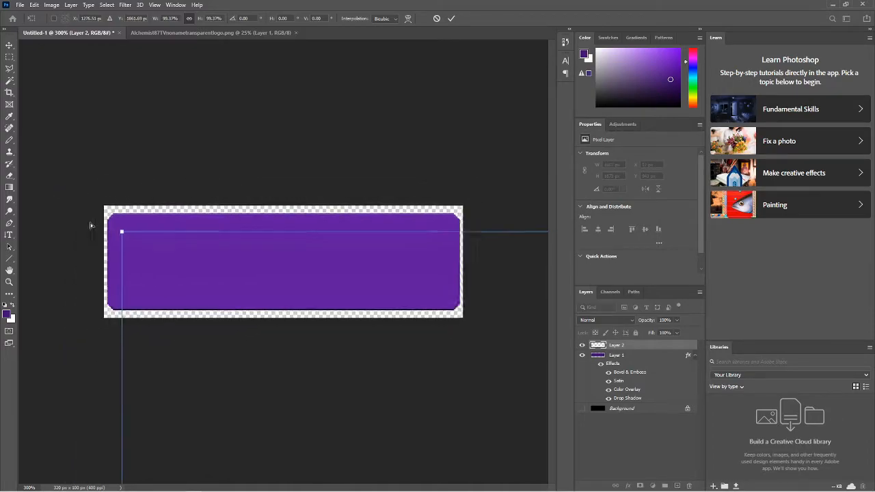
pyautogui.scroll(-3, 91, 223)
pyautogui.scroll(-1, 90, 224)
pyautogui.moveTo(267, 261); pyautogui.dragTo(233, 185)
pyautogui.moveTo(175, 158); pyautogui.dragTo(277, 261)
pyautogui.scroll(4, 277, 262)
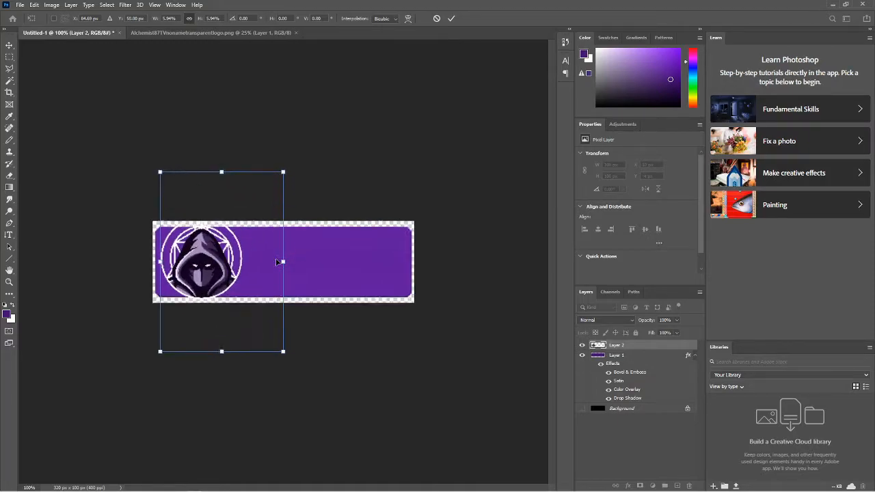
pyautogui.moveTo(181, 260); pyautogui.dragTo(207, 263)
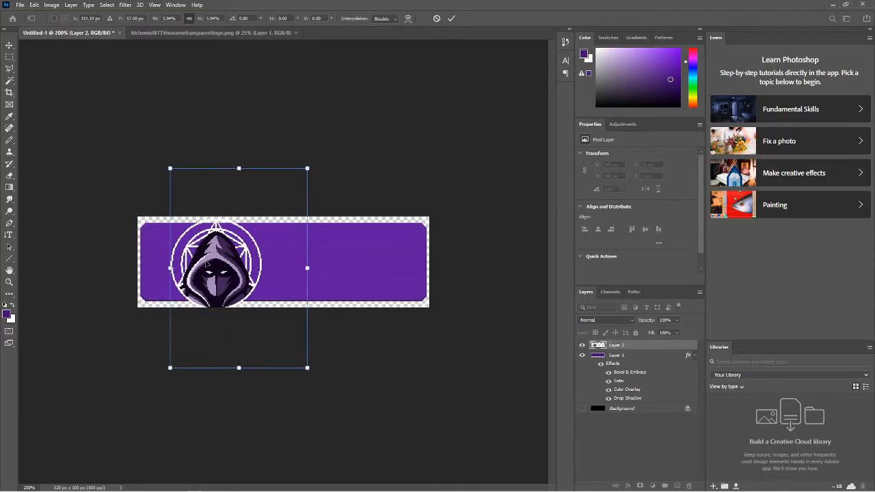
pyautogui.moveTo(170, 168); pyautogui.dragTo(180, 182)
pyautogui.moveTo(231, 283); pyautogui.dragTo(225, 263)
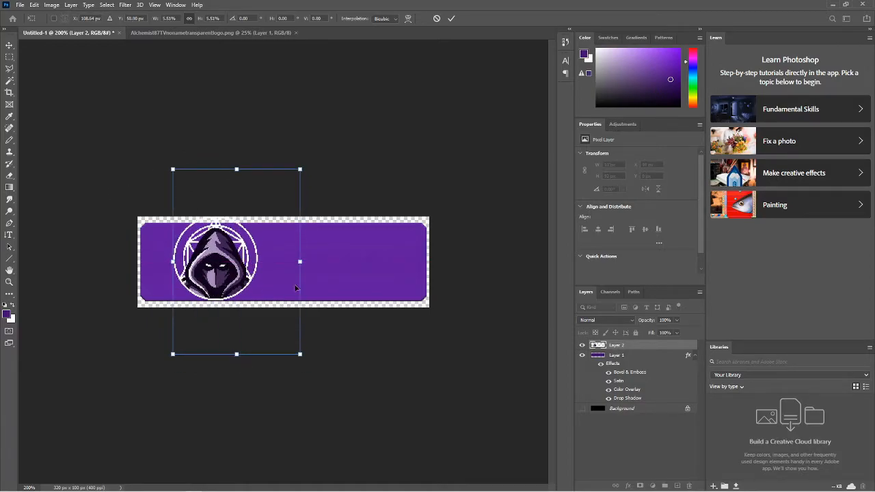
pyautogui.press('Return')
pyautogui.press('w')
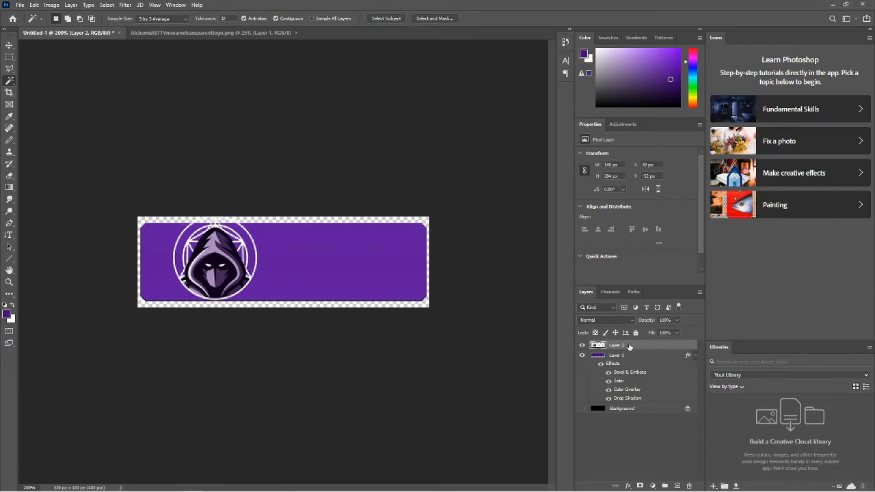
# - Undo the scaling of the logo layer, leaving transform mode without any change
pyautogui.rightClick(628, 346)
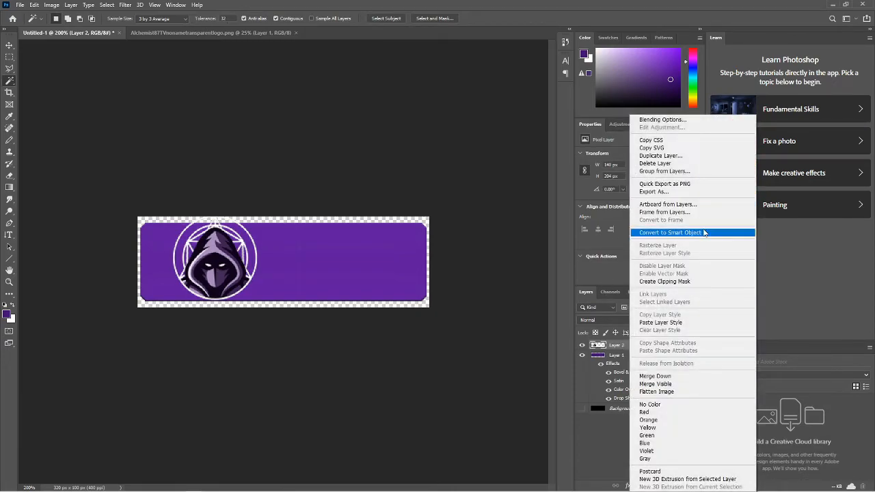
pyautogui.click(547, 243)
pyautogui.hotkey('ctrl', 'z')
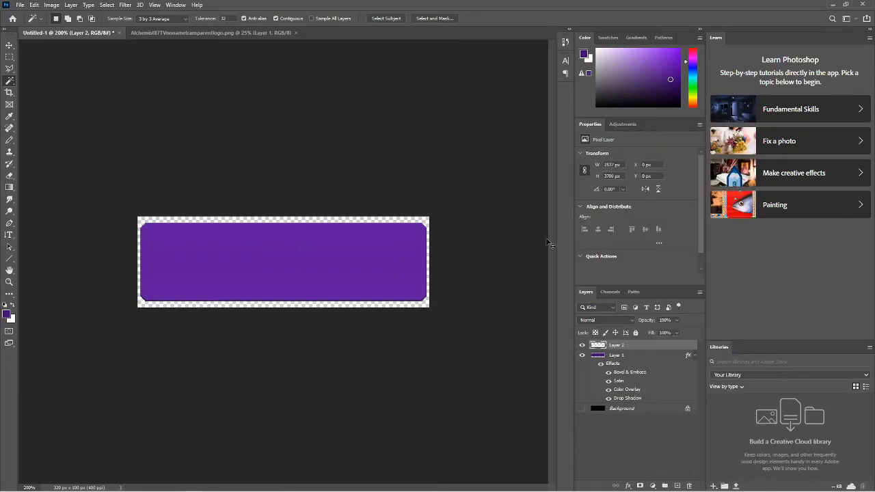
pyautogui.hotkey('ctrl', 't')
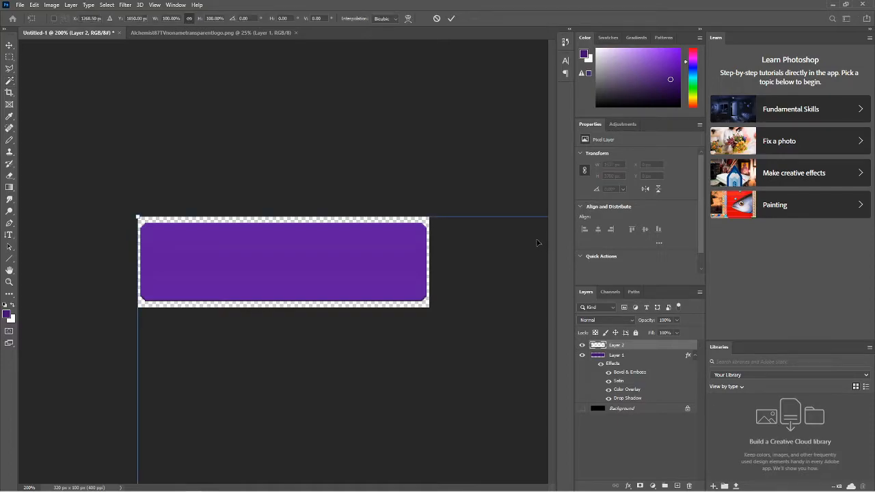
pyautogui.press('Escape')
# - Convert the full-size logo on Layer 2 to a smart object
pyautogui.rightClick(627, 347)
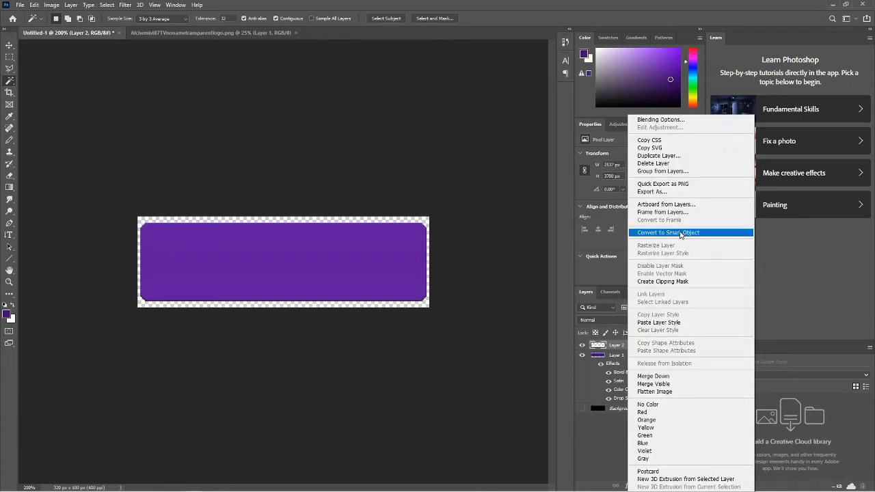
pyautogui.click(681, 233)
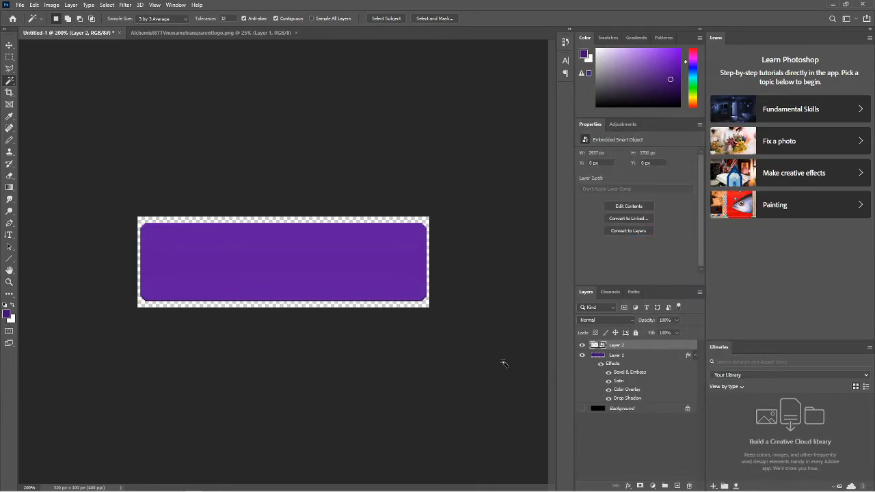
# - Scale the logo smart object to about 4.87% and place it inside the rectangle's left end at about X 75 px, Y 55 px, committing the transform
pyautogui.hotkey('ctrl', '-')
pyautogui.hotkey('ctrl', '-')
pyautogui.hotkey('ctrl', '-')
pyautogui.hotkey('ctrl', '-')
pyautogui.hotkey('ctrl', '-')
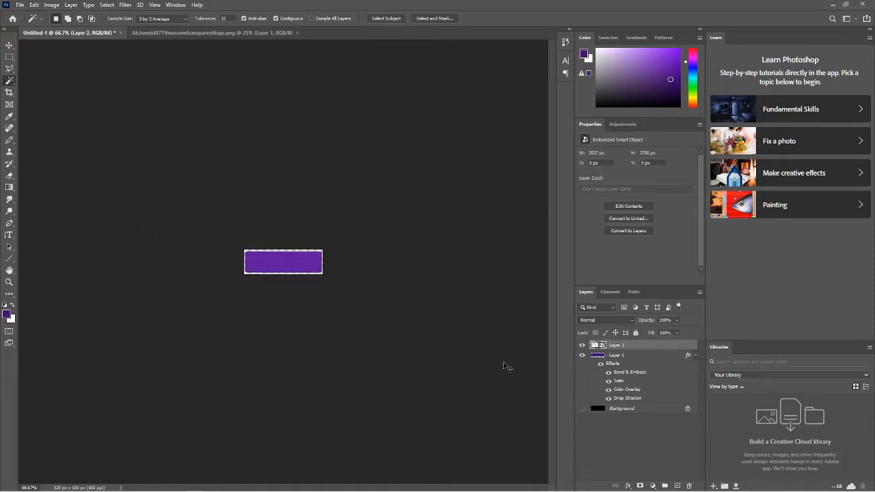
pyautogui.hotkey('ctrl', 't')
pyautogui.moveTo(259, 257); pyautogui.dragTo(264, 229)
pyautogui.scroll(5, 279, 268)
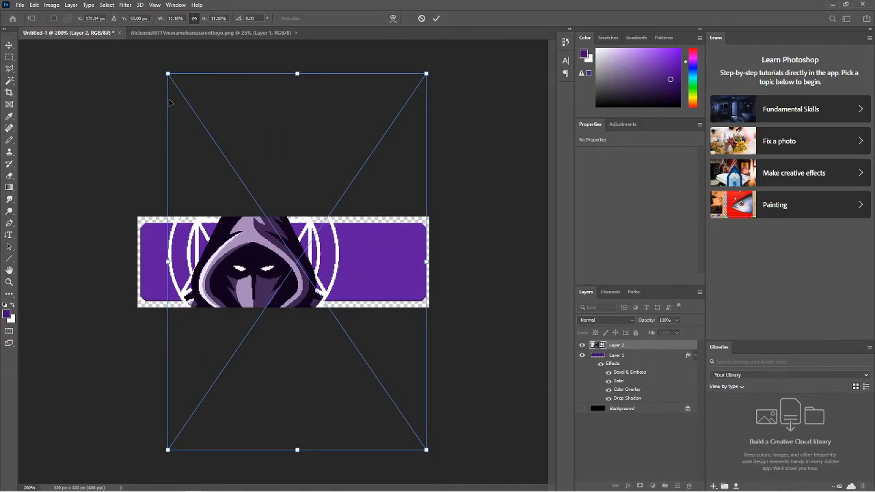
pyautogui.moveTo(169, 74); pyautogui.dragTo(285, 311)
pyautogui.moveTo(344, 372); pyautogui.dragTo(219, 276)
pyautogui.moveTo(183, 183); pyautogui.dragTo(187, 186)
pyautogui.moveTo(238, 277); pyautogui.dragTo(200, 276)
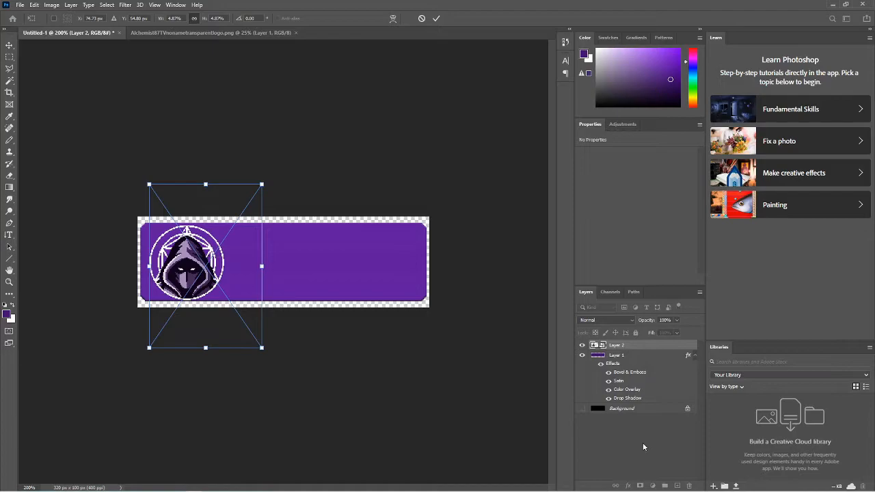
pyautogui.press('Return')
# - Add Bevel & Emboss, Satin and Drop Shadow effects to the logo on Layer 2, leaving their default settings
pyautogui.doubleClick(623, 351)
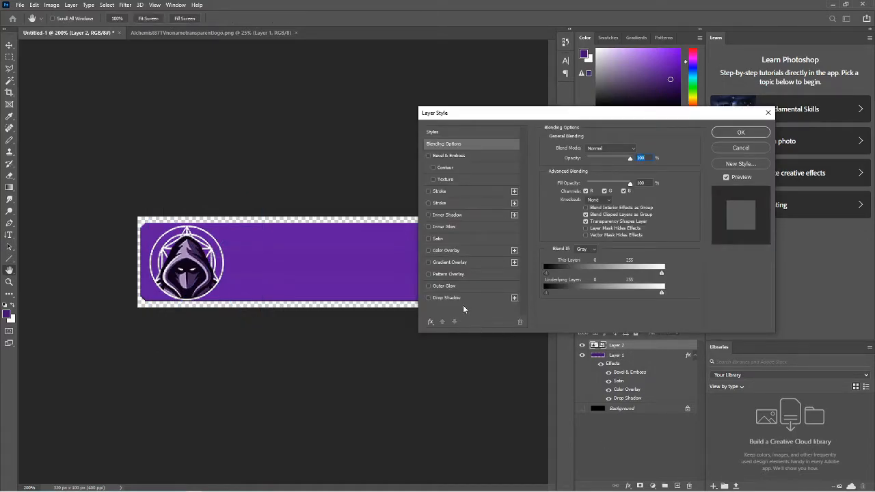
pyautogui.click(428, 156)
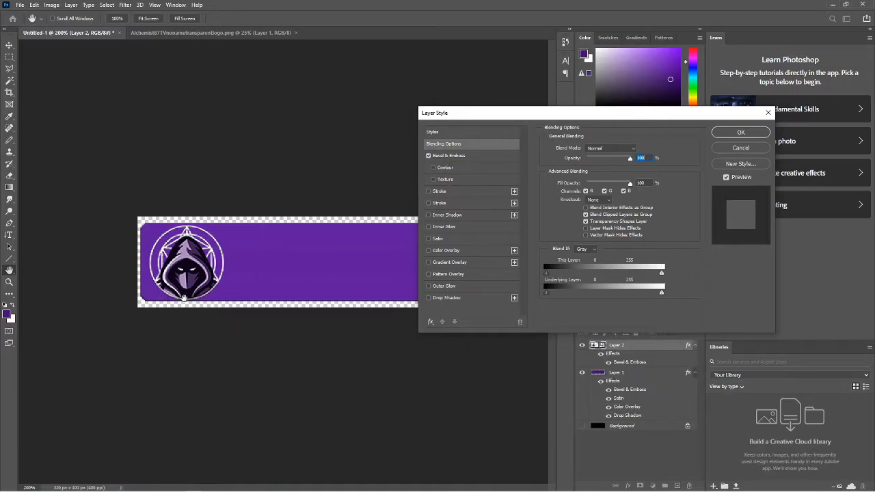
pyautogui.click(428, 157)
pyautogui.click(428, 156)
pyautogui.click(428, 156)
pyautogui.click(429, 156)
pyautogui.click(432, 239)
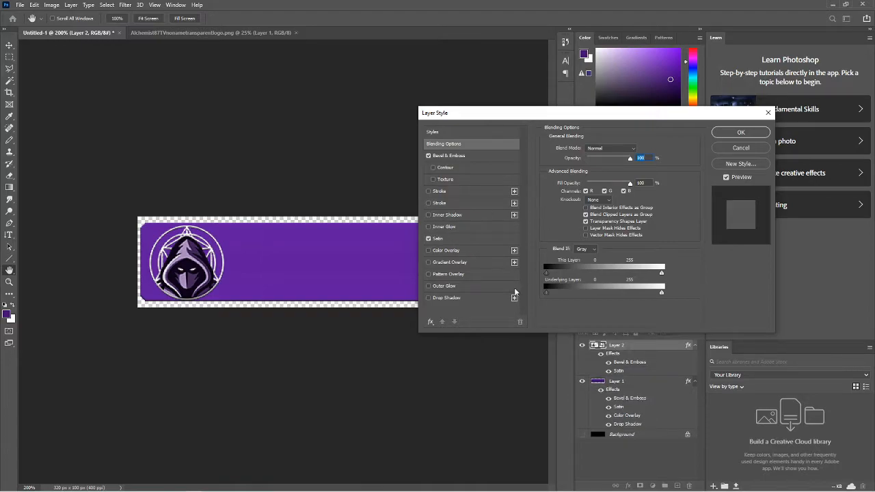
pyautogui.click(429, 298)
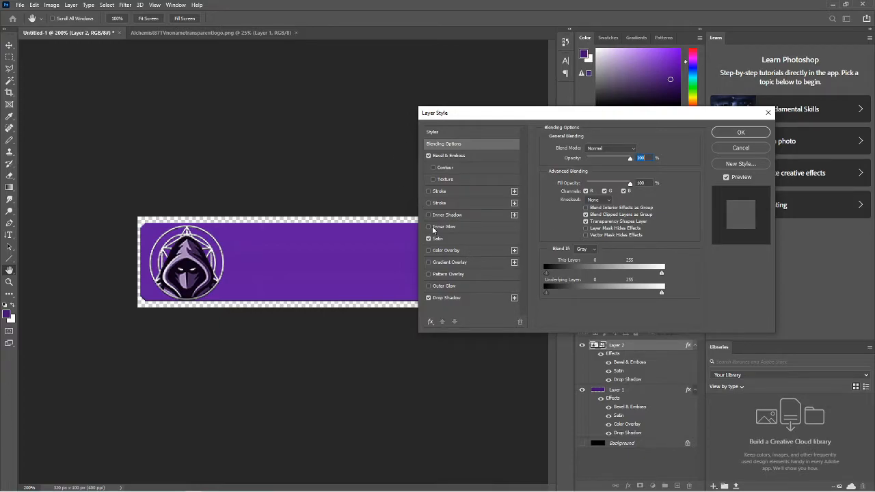
# - Lower the logo layer's blending opacity to 44% and apply the layer style
pyautogui.click(463, 145)
pyautogui.moveTo(628, 163); pyautogui.dragTo(606, 162)
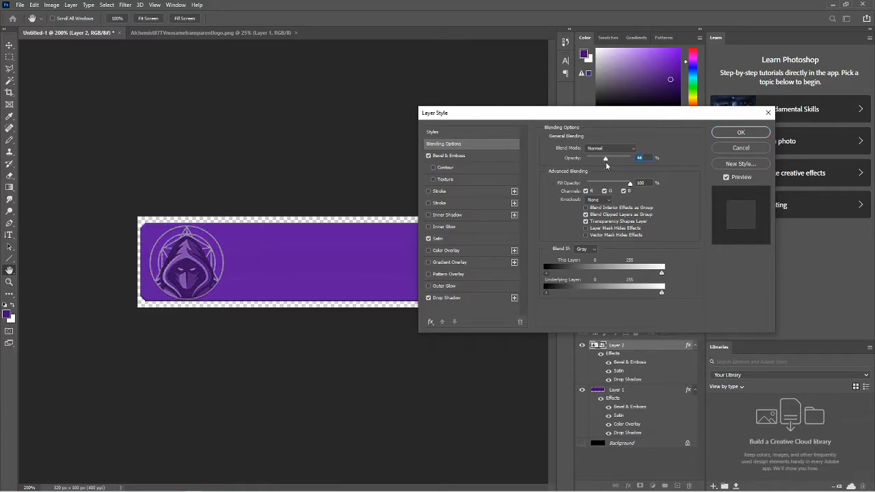
pyautogui.click(739, 134)
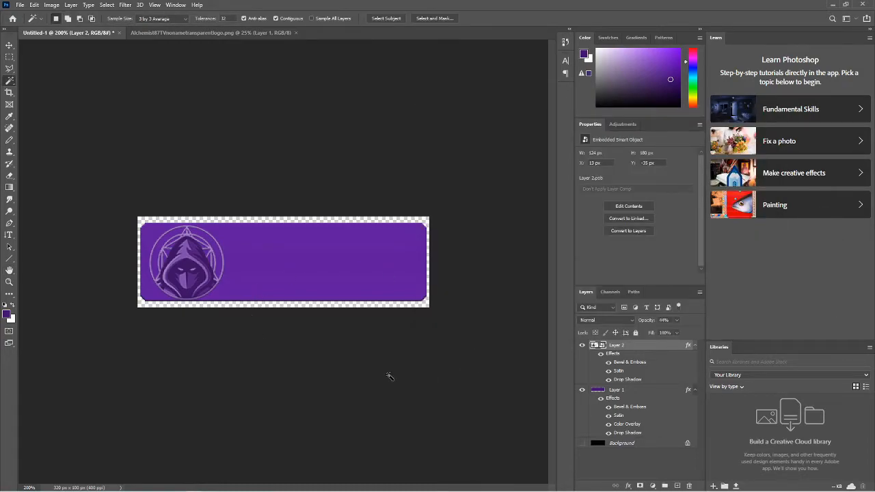
pyautogui.rightClick(645, 348)
pyautogui.click(632, 348)
pyautogui.doubleClick(632, 349)
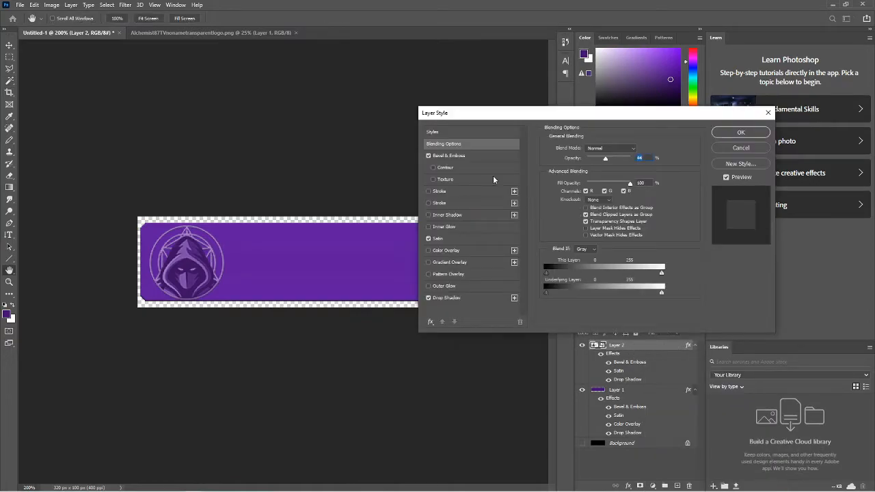
pyautogui.click(474, 144)
pyautogui.click(740, 132)
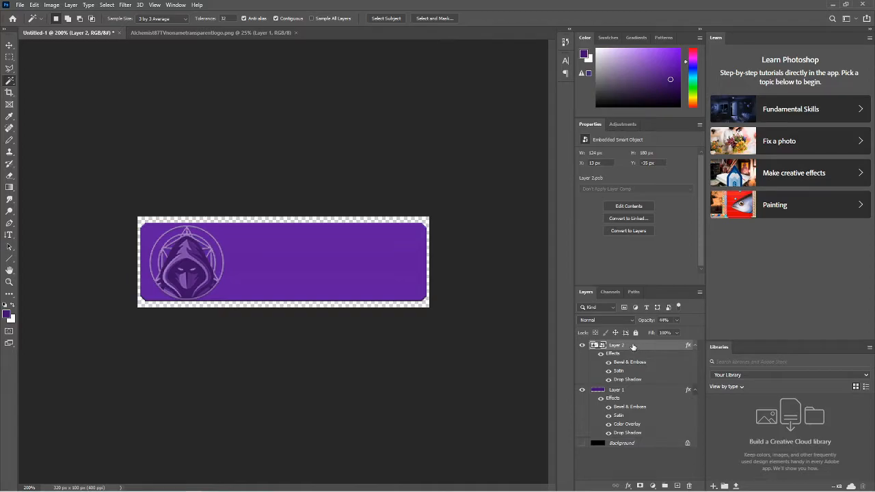
# - Rotate the logo to about -23.3°, scale it to about 5.51%, and position it over the rectangle's left end, committing the transform
pyautogui.hotkey('ctrl', 't')
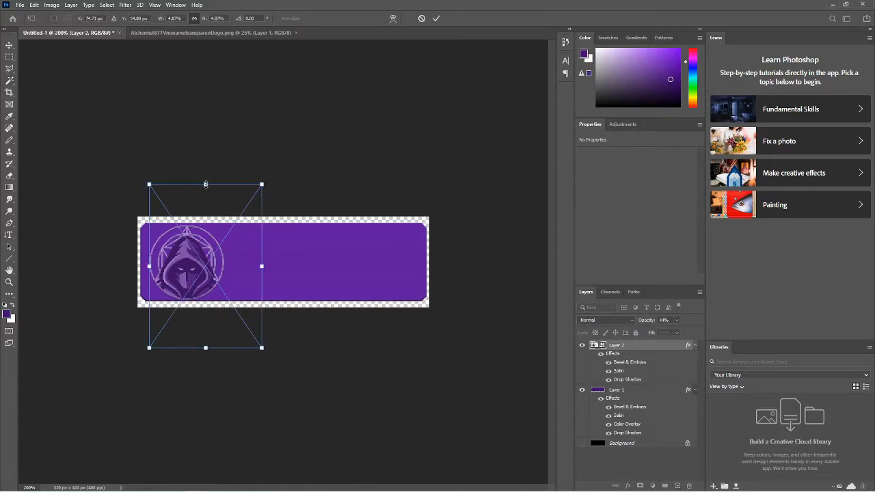
pyautogui.moveTo(152, 178); pyautogui.dragTo(111, 196)
pyautogui.moveTo(187, 295)
pyautogui.mouseDown()
pyautogui.moveTo(176, 273)
pyautogui.moveTo(175, 282)
pyautogui.mouseUp()
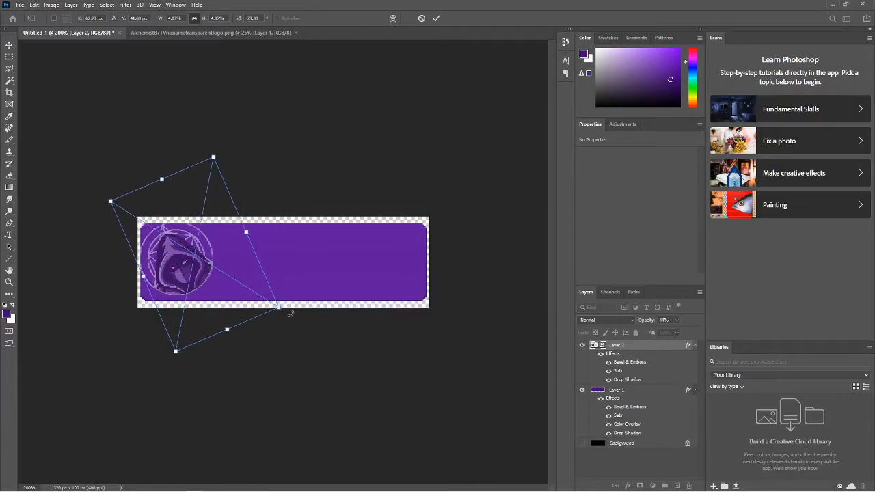
pyautogui.moveTo(278, 308); pyautogui.dragTo(297, 322)
pyautogui.moveTo(160, 263); pyautogui.dragTo(167, 271)
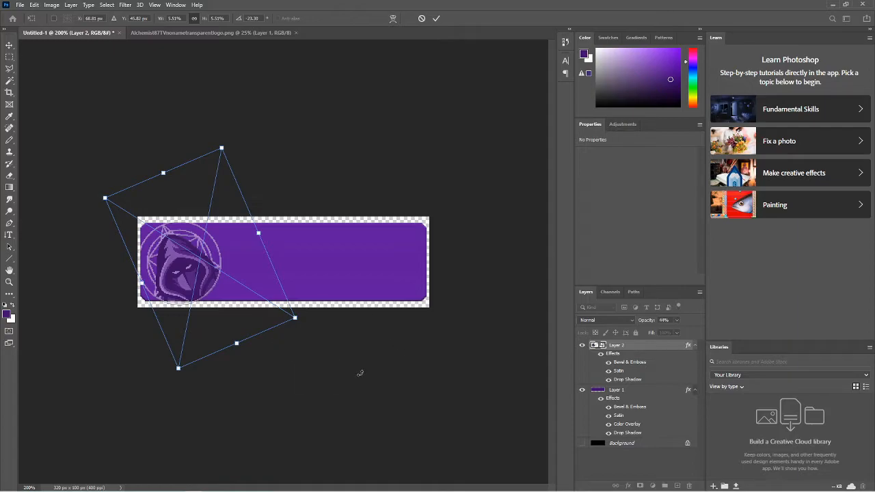
pyautogui.press('Return')
# - Select the purple rectangle's area on Layer 1 with the Magic Wand and add it as a layer mask on Layer 2
pyautogui.click(635, 395)
pyautogui.press('w')
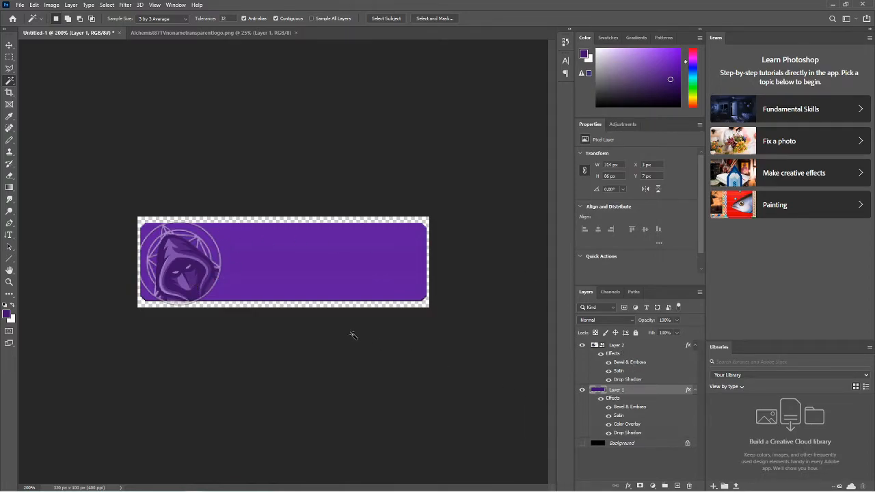
pyautogui.rightClick(10, 81)
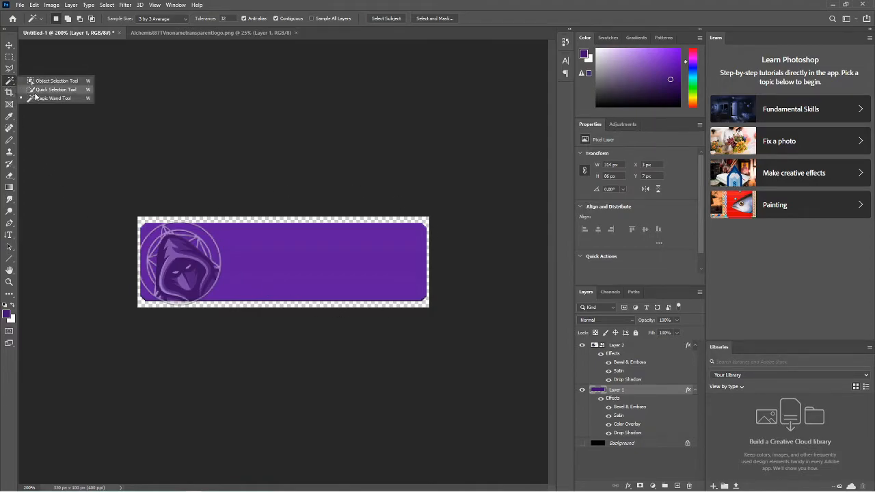
pyautogui.click(39, 100)
pyautogui.click(285, 270)
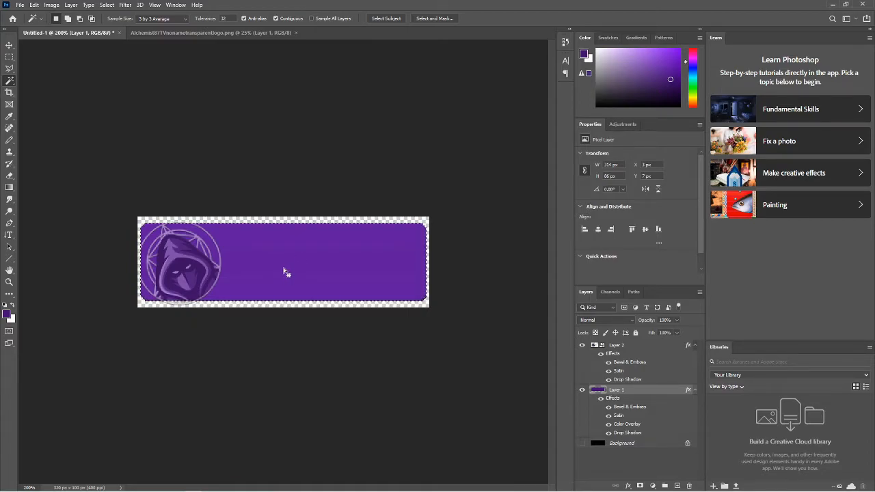
pyautogui.click(637, 347)
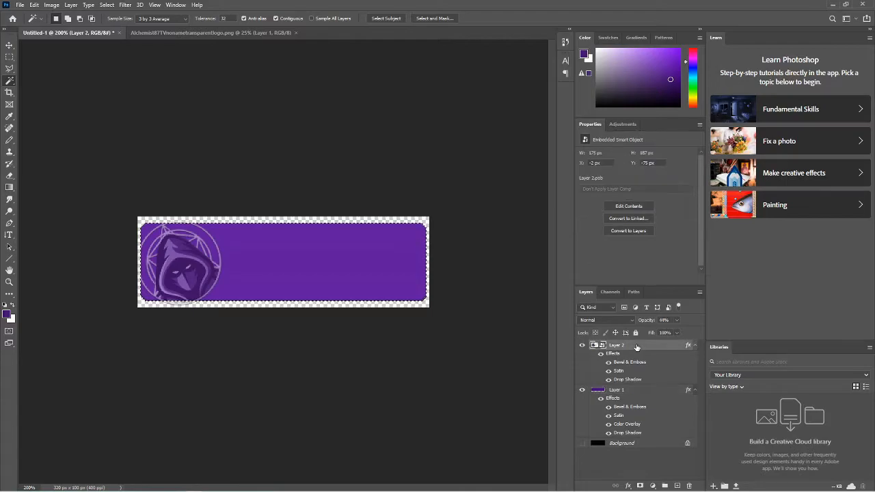
pyautogui.click(640, 486)
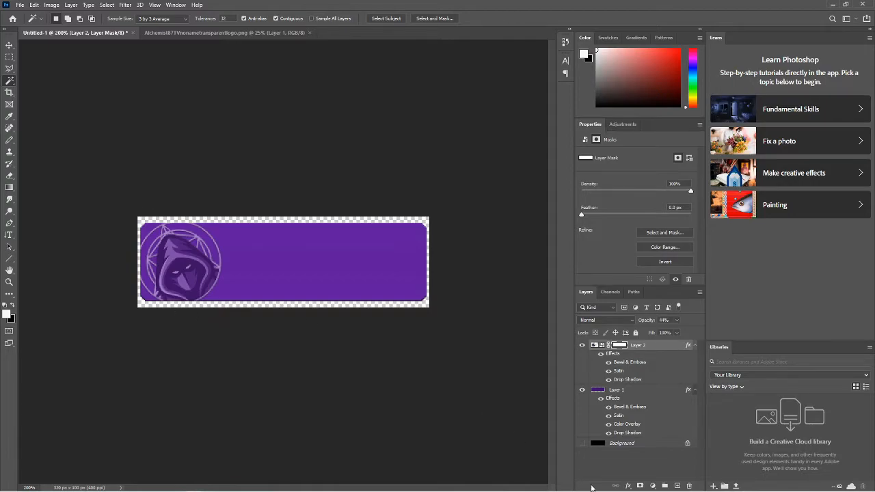
# - Undo the logo's layer mask to restore the rectangle selection, and show the black Background layer
pyautogui.click(583, 444)
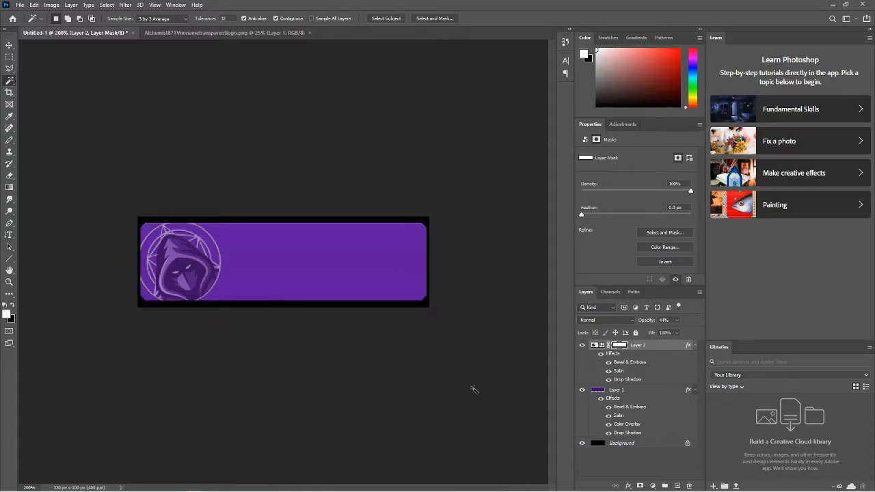
pyautogui.hotkey('ctrl', 'z')
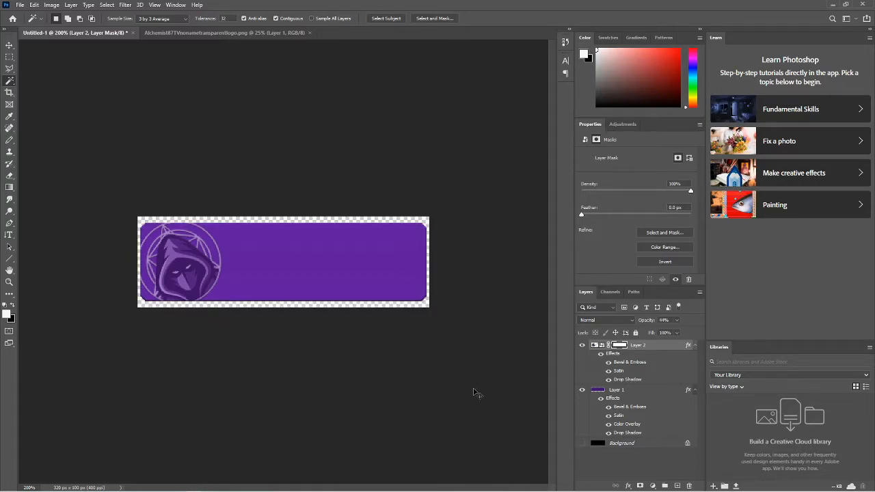
pyautogui.hotkey('ctrl', 'z')
pyautogui.click(583, 444)
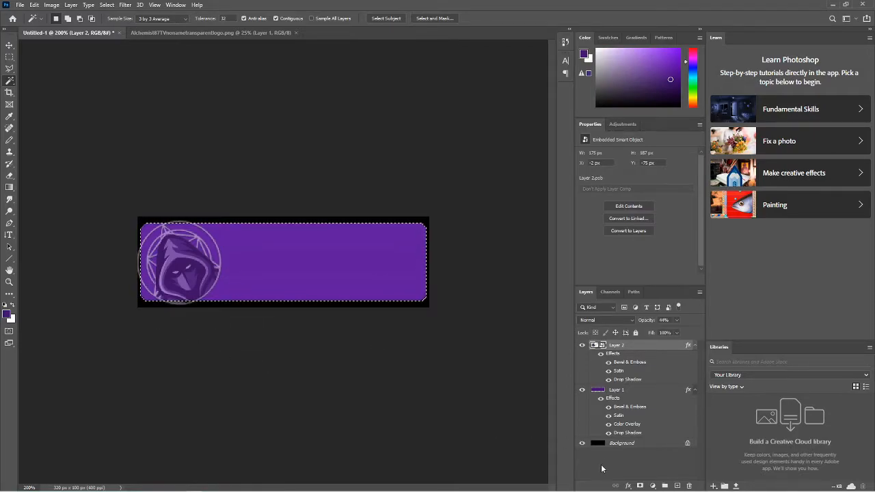
# - Mask the logo on Layer 2 again with the active rectangle selection and hide the Background layer
pyautogui.click(32, 5)
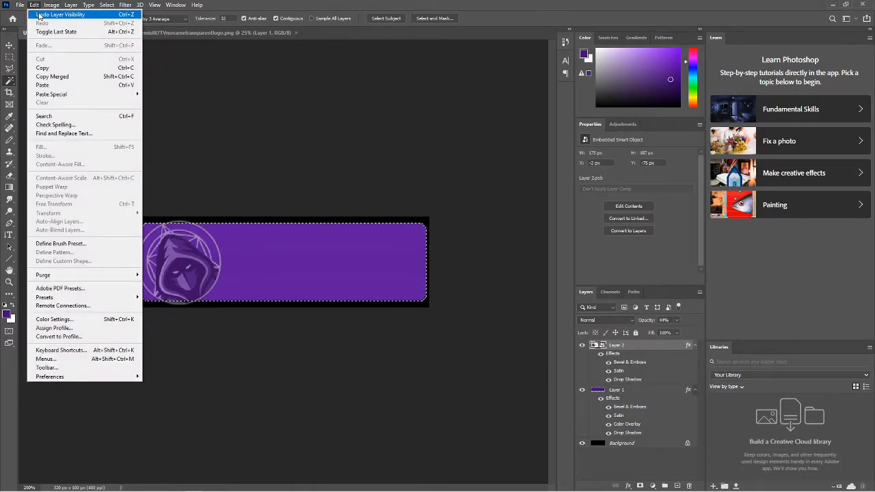
pyautogui.click(644, 364)
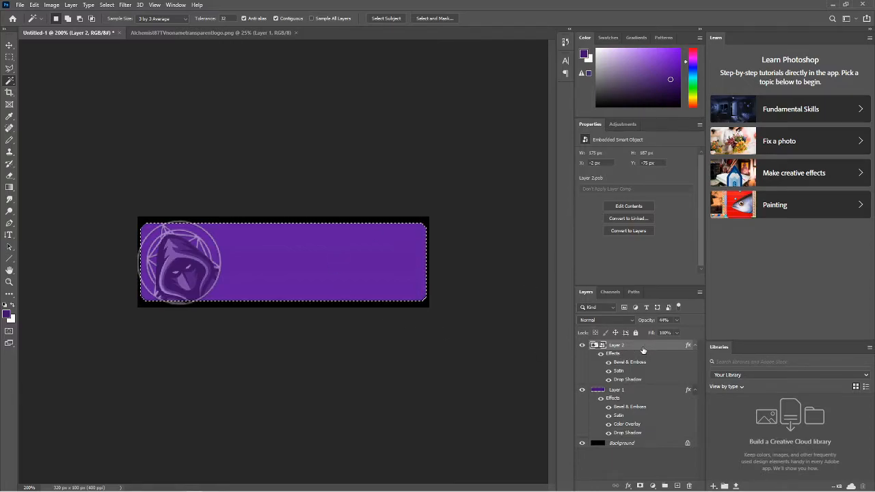
pyautogui.click(640, 486)
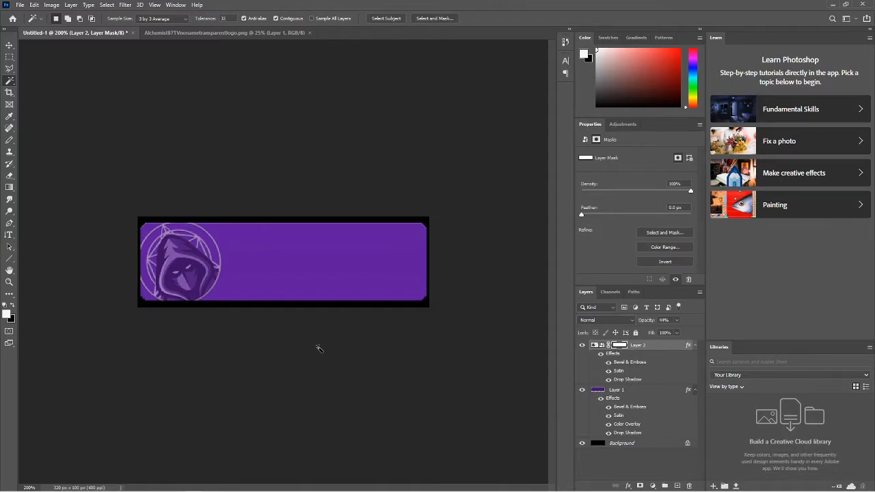
pyautogui.click(583, 443)
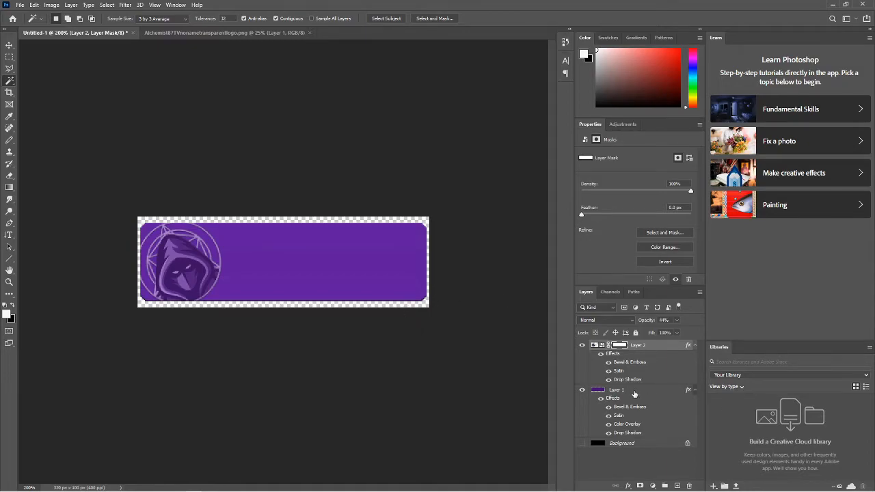
# - Change the Color Overlay of the rectangle on Layer 1 to the dark purple #360963 and apply the layer style
pyautogui.click(633, 392)
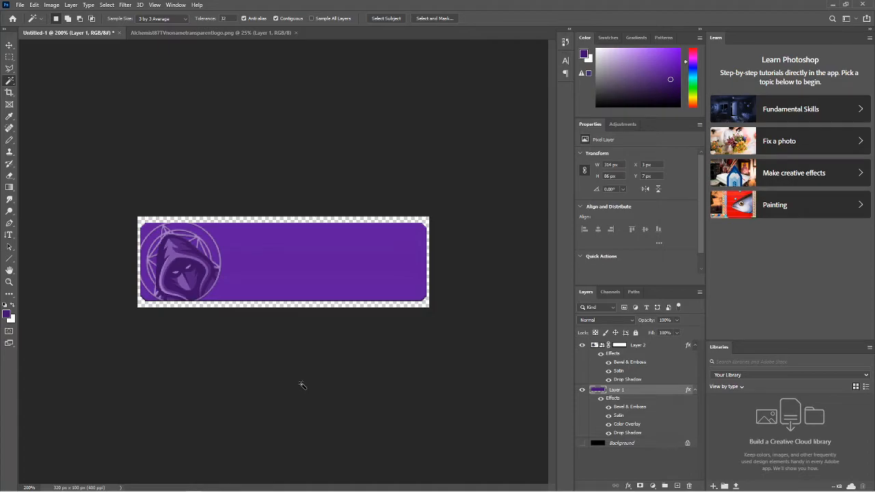
pyautogui.hotkey('ctrl', '+')
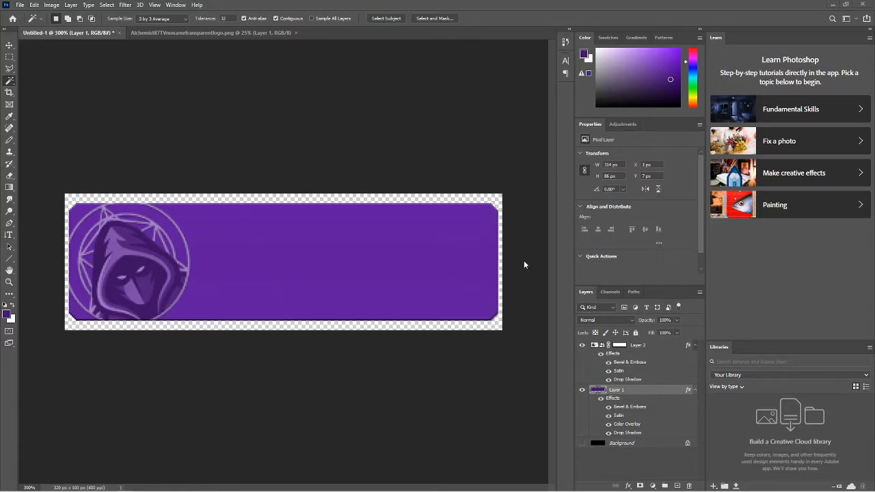
pyautogui.doubleClick(650, 394)
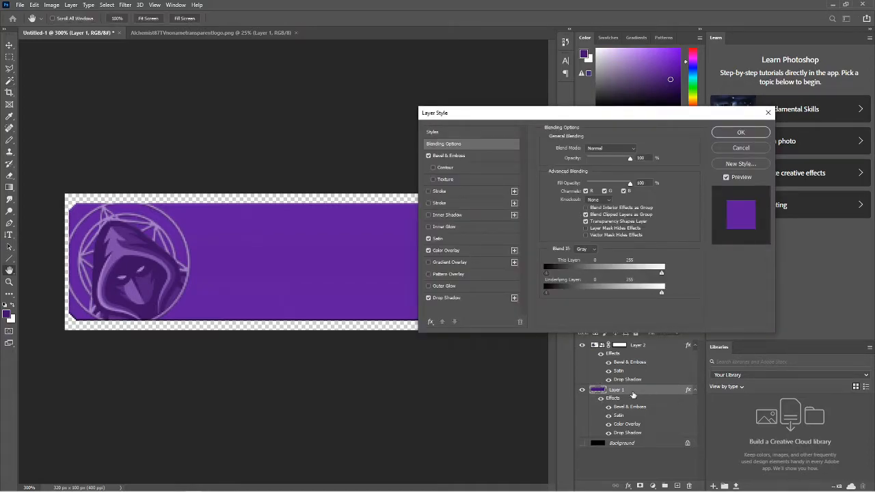
pyautogui.click(451, 250)
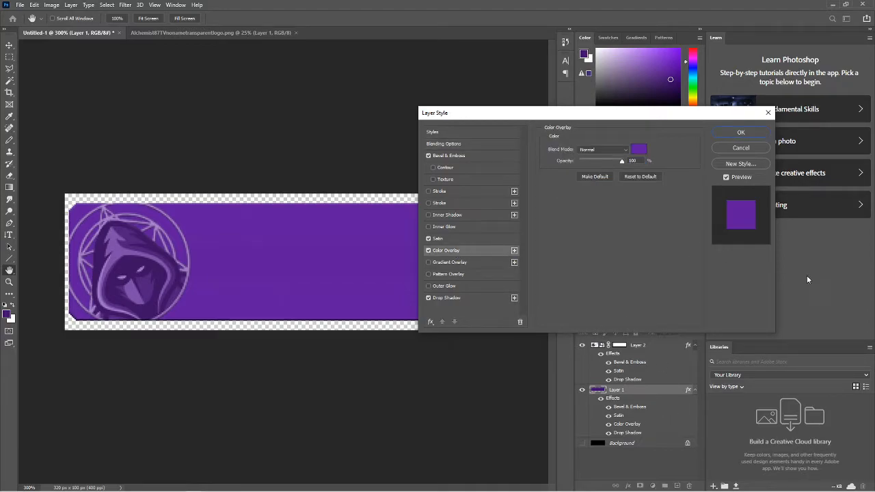
pyautogui.click(639, 150)
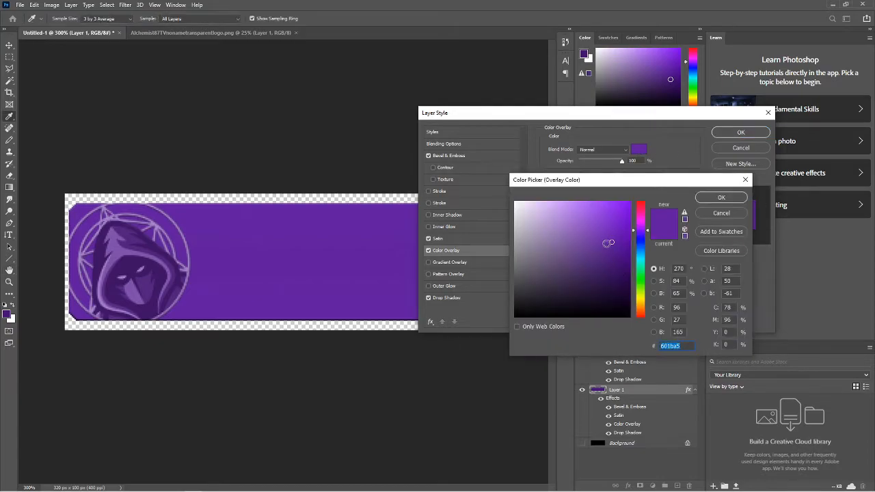
pyautogui.moveTo(609, 243)
pyautogui.mouseDown()
pyautogui.moveTo(617, 306)
pyautogui.moveTo(612, 255)
pyautogui.moveTo(618, 294)
pyautogui.moveTo(611, 259)
pyautogui.moveTo(603, 258)
pyautogui.moveTo(620, 272)
pyautogui.mouseUp()
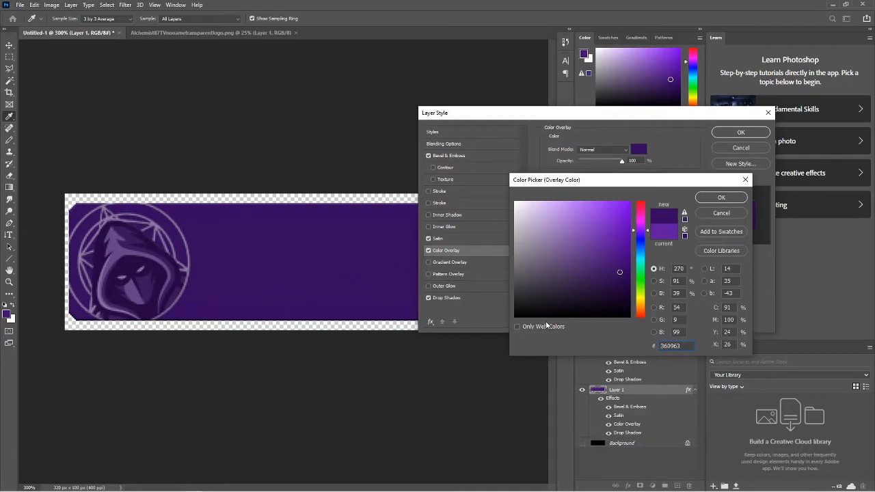
pyautogui.click(730, 199)
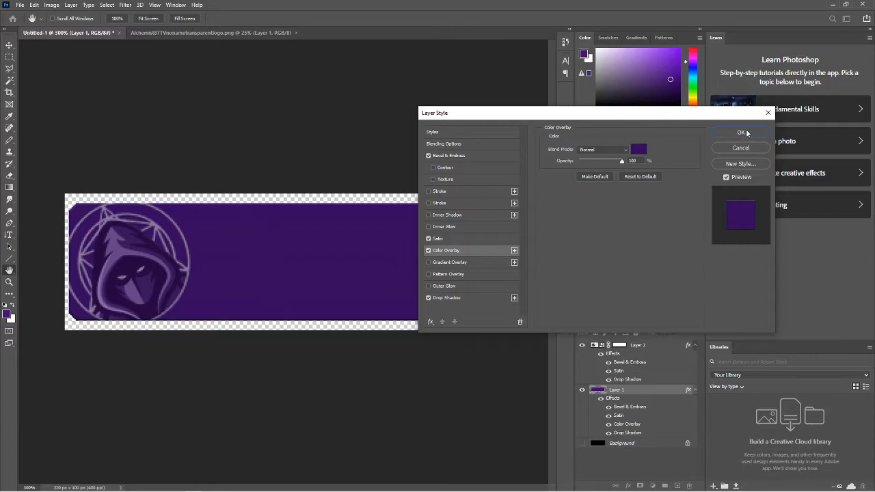
pyautogui.click(744, 134)
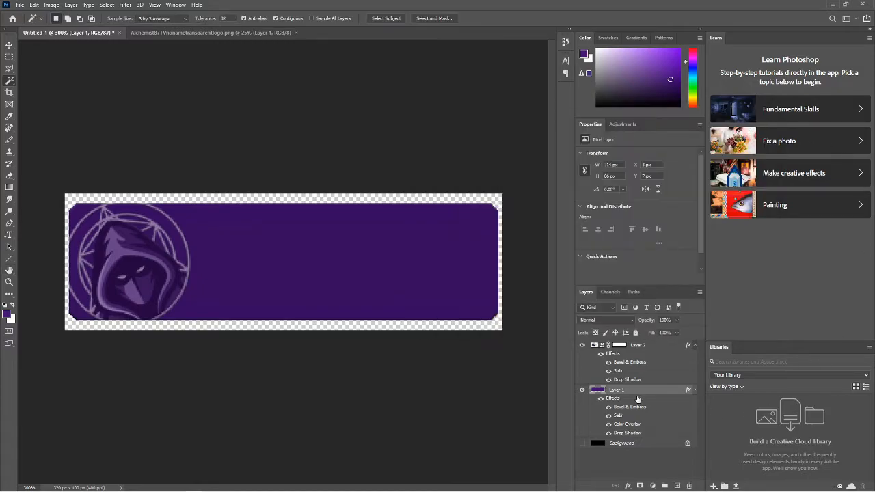
# - Delete the layer mask from the logo on Layer 2
pyautogui.click(631, 348)
pyautogui.rightClick(619, 347)
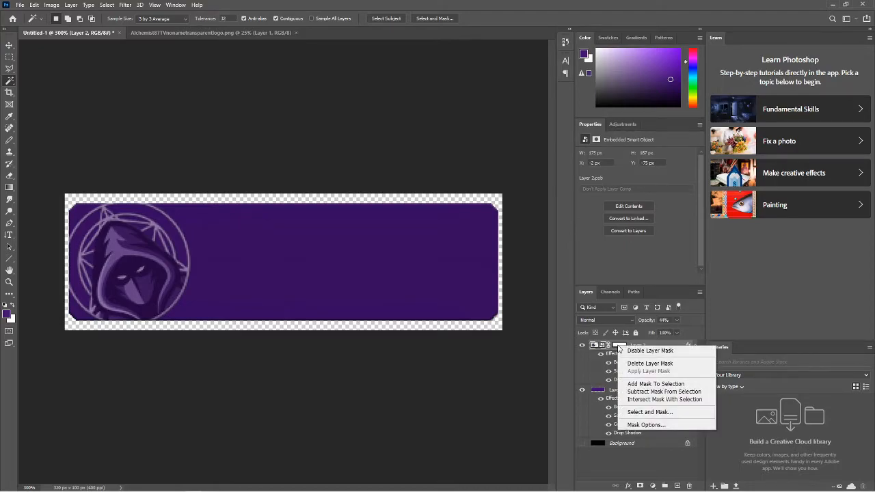
pyautogui.click(639, 363)
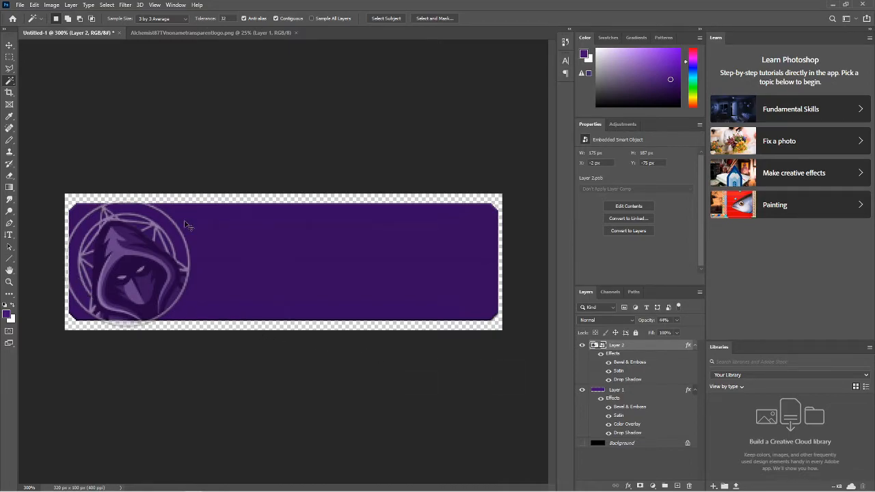
# - Enlarge the logo on Layer 2 to about 7.77% scale and reposition it to fill the rectangle's left end
pyautogui.hotkey('ctrl', 't')
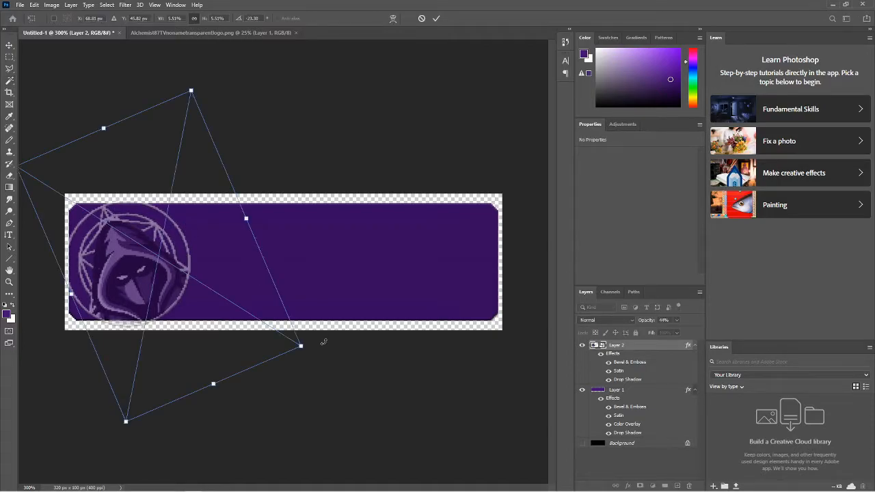
pyautogui.moveTo(300, 345); pyautogui.dragTo(394, 385)
pyautogui.moveTo(153, 312); pyautogui.dragTo(127, 284)
pyautogui.moveTo(358, 372); pyautogui.dragTo(387, 390)
pyautogui.moveTo(158, 301); pyautogui.dragTo(148, 285)
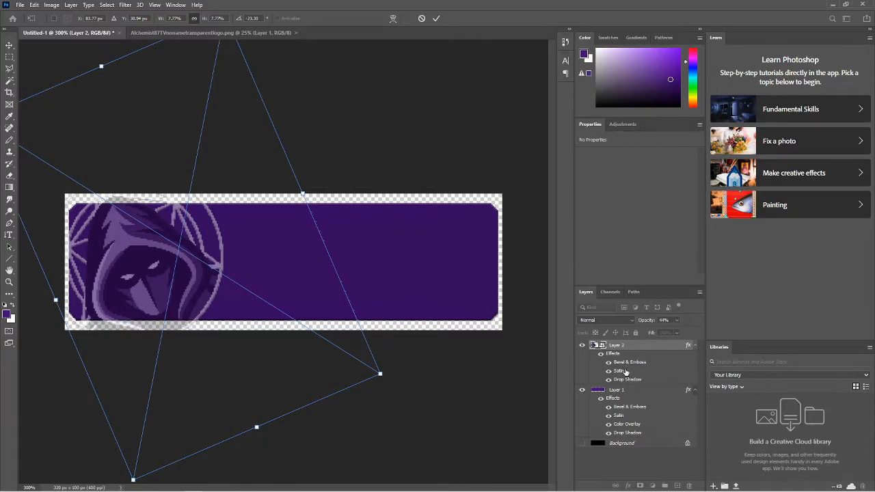
pyautogui.click(627, 394)
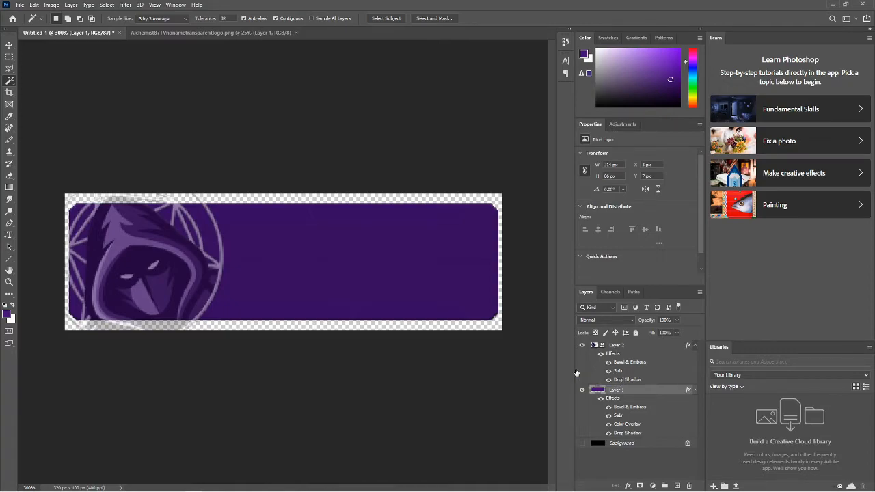
# - Show the rulers around the canvas and make Layer 1 the active layer
pyautogui.keyDown('shift'); pyautogui.click(618, 346); pyautogui.keyUp('shift')
pyautogui.hotkey('ctrl', 'r')
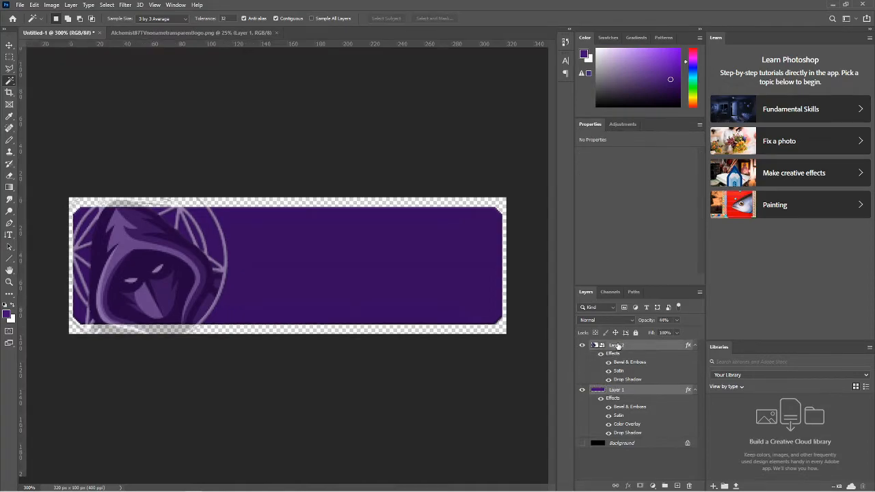
pyautogui.click(619, 347)
pyautogui.hotkey('ctrl', 't')
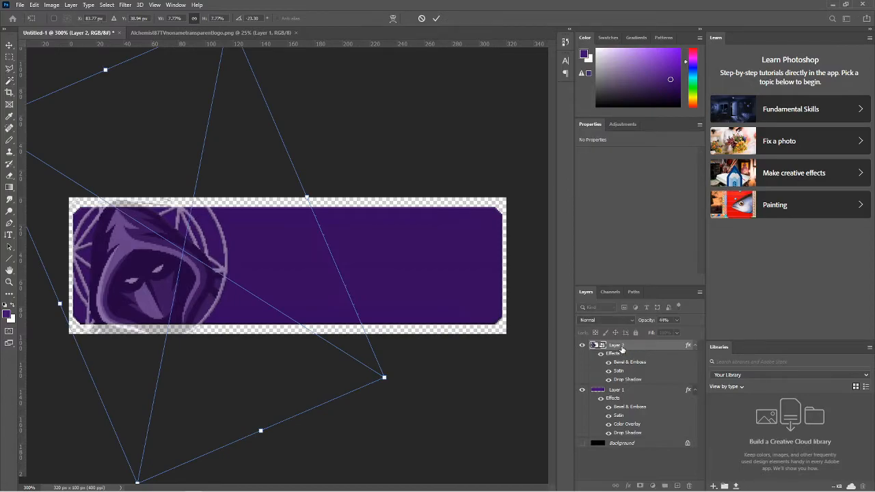
pyautogui.click(630, 391)
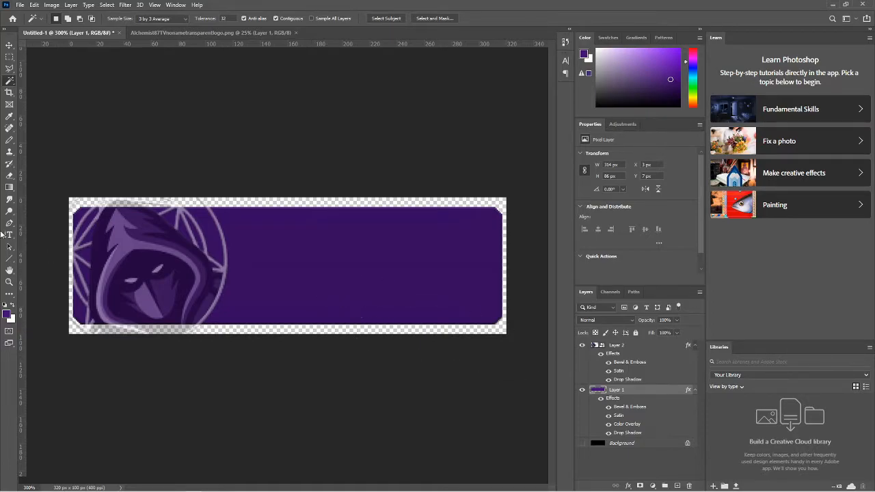
# - Activate the Eraser for the logo on Layer 2 and enlarge its brush
pyautogui.click(9, 175)
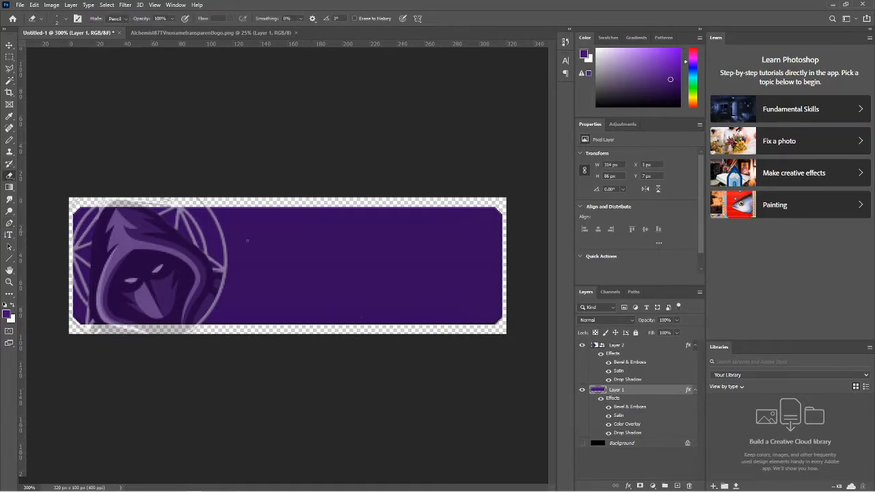
pyautogui.click(623, 346)
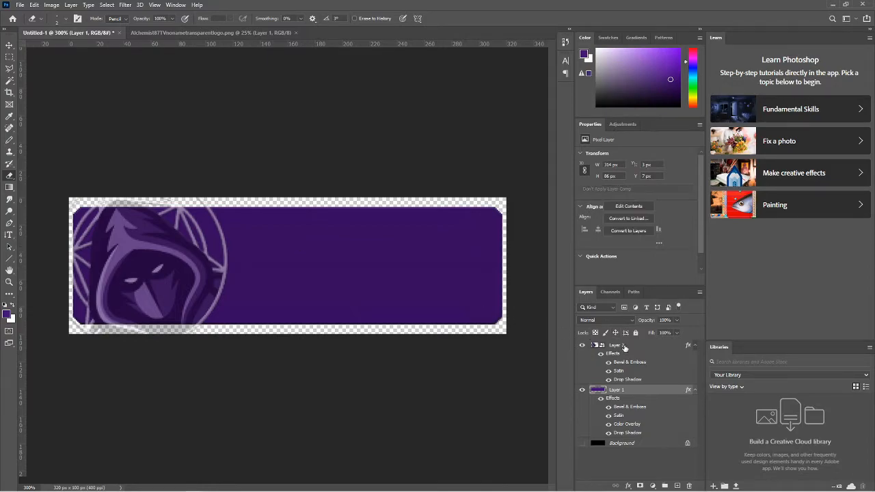
pyautogui.rightClick(9, 175)
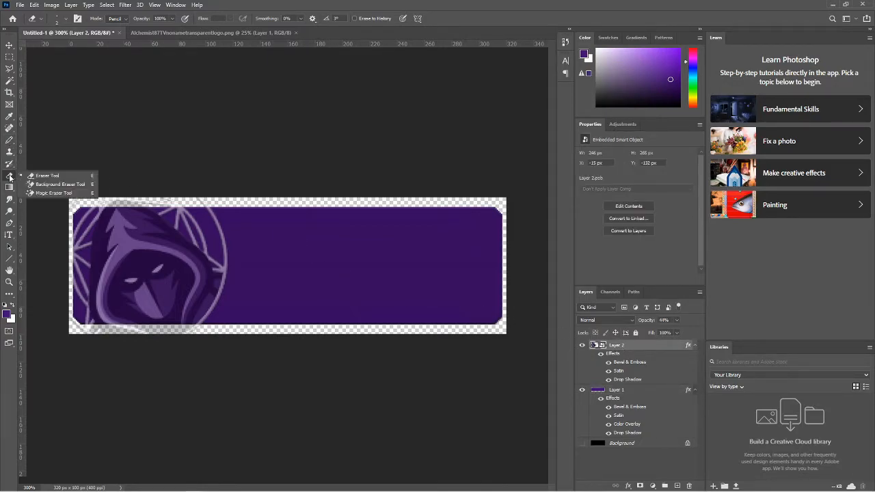
pyautogui.click(66, 20)
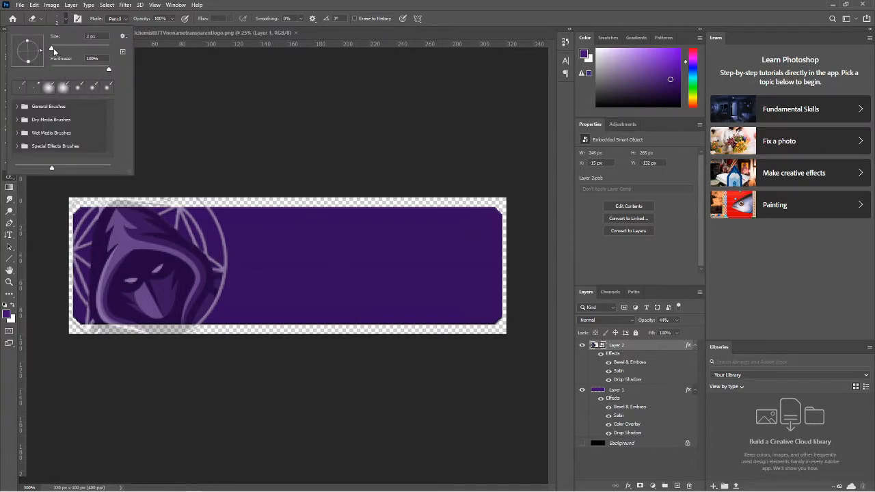
pyautogui.moveTo(54, 49); pyautogui.dragTo(65, 49)
# - Rasterize the logo smart object on Layer 2, including its layer style
pyautogui.click(298, 200)
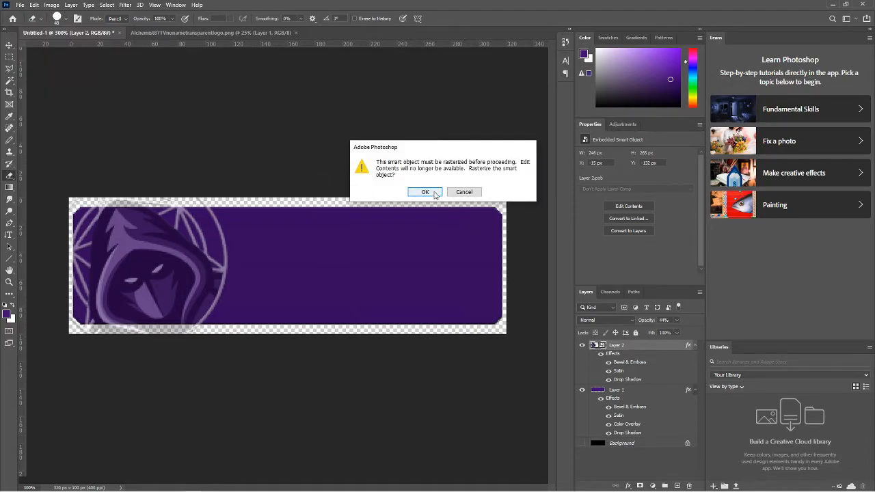
pyautogui.click(435, 195)
pyautogui.rightClick(623, 345)
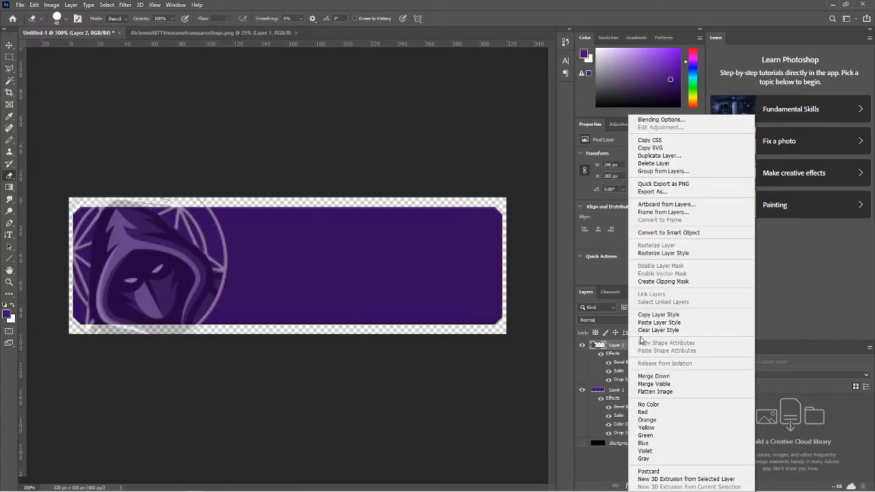
pyautogui.click(677, 252)
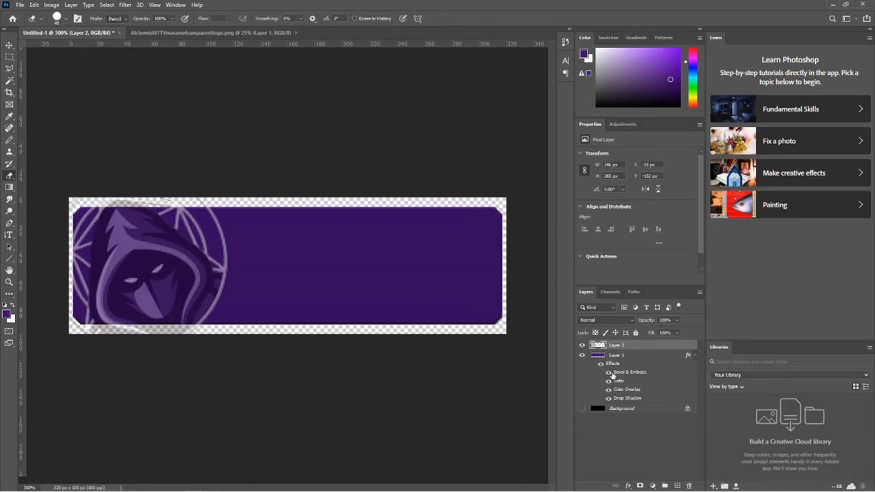
# - Select the purple cut-corner rectangle on Layer 1 with the Magic Wand
pyautogui.click(630, 357)
pyautogui.click(622, 346)
pyautogui.click(630, 357)
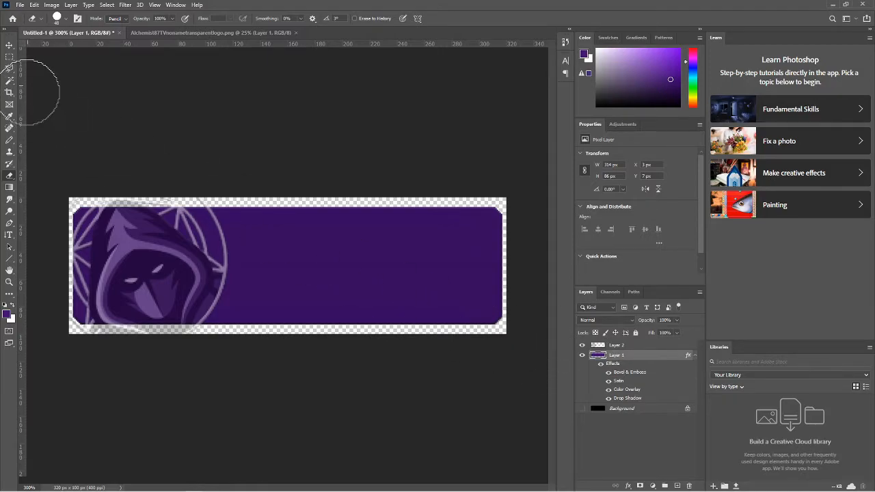
pyautogui.click(10, 80)
pyautogui.click(406, 290)
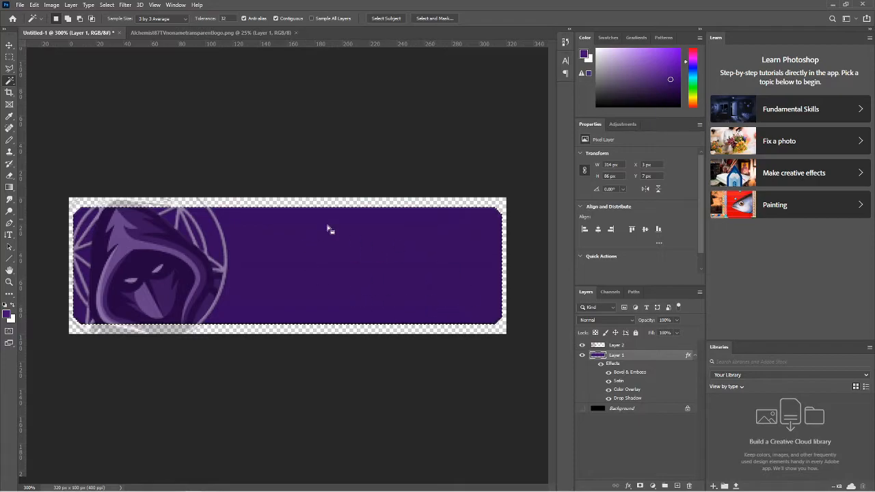
# - Mask the logo on Layer 2 with the rectangle selection and apply the mask permanently
pyautogui.click(627, 347)
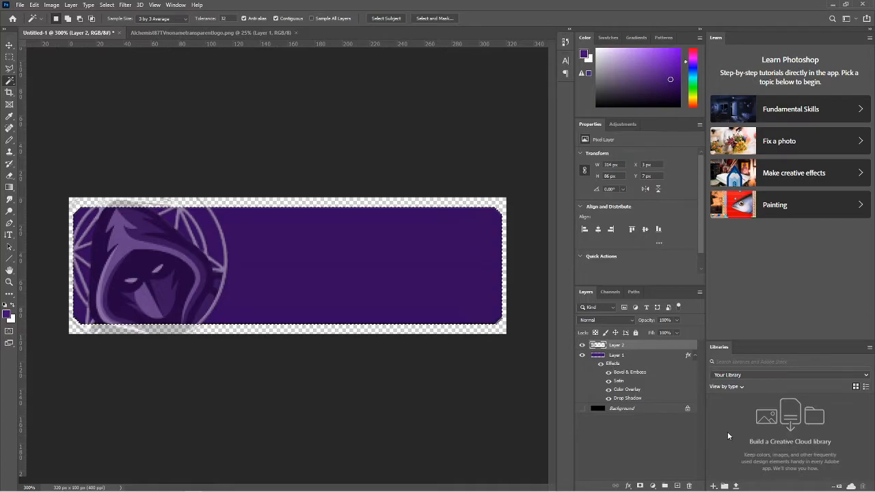
pyautogui.click(640, 485)
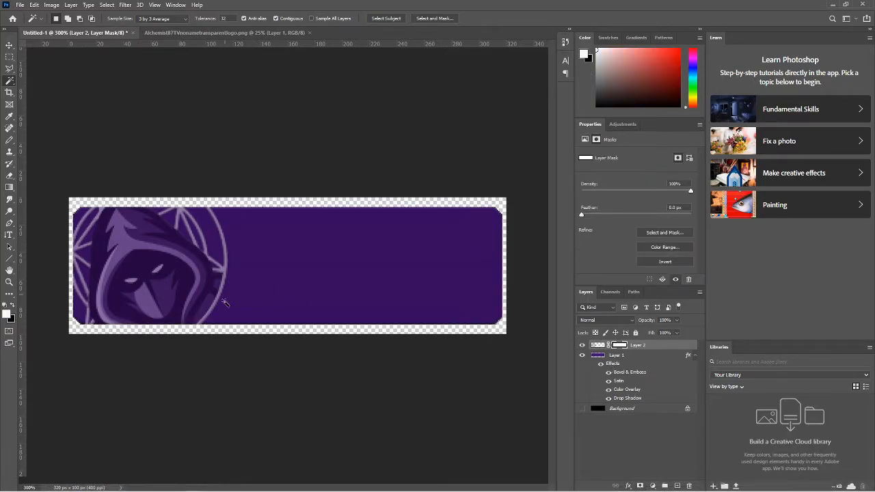
pyautogui.rightClick(619, 347)
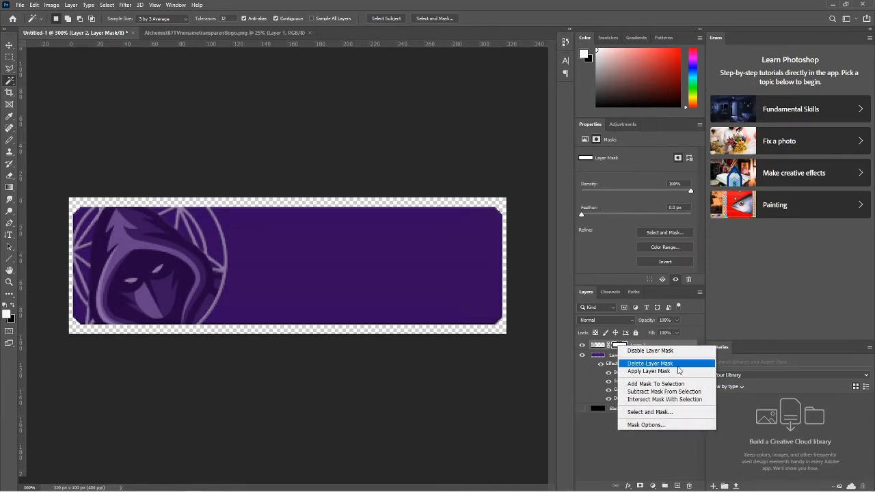
pyautogui.click(649, 371)
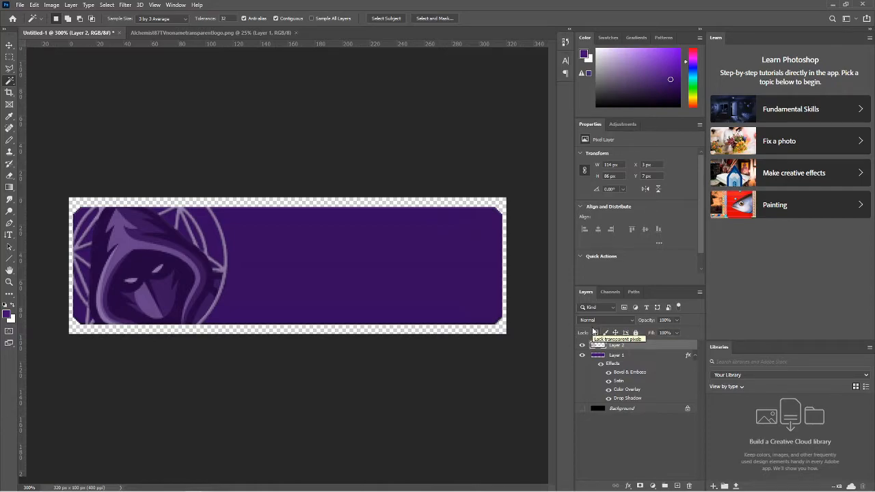
# - Add the horizontal text "HI" beside the logo in the 29.97 pt Russo One font
pyautogui.press('t')
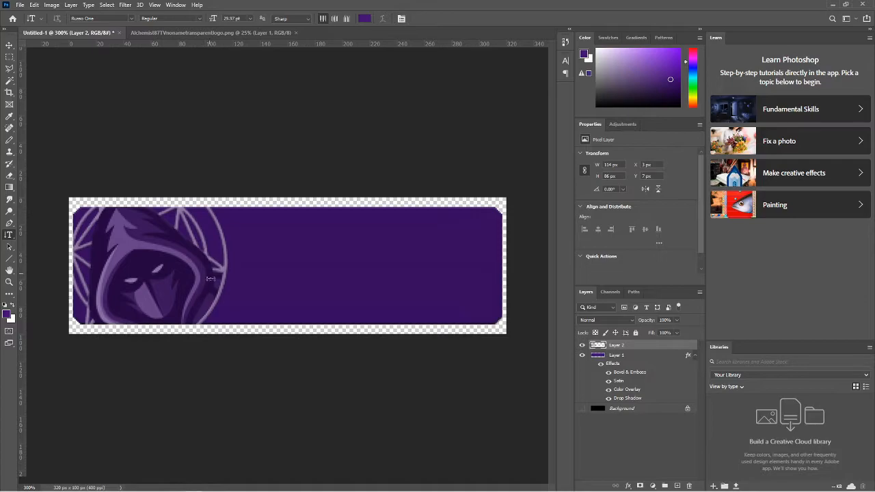
pyautogui.rightClick(10, 237)
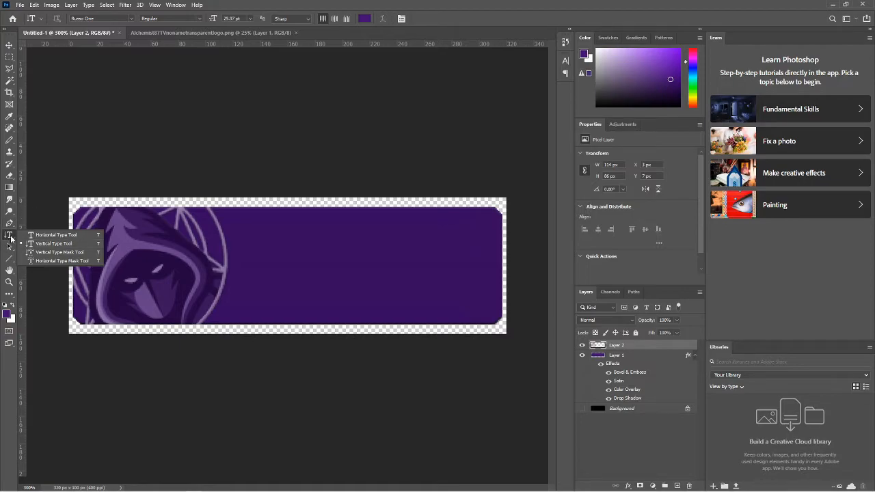
pyautogui.click(50, 237)
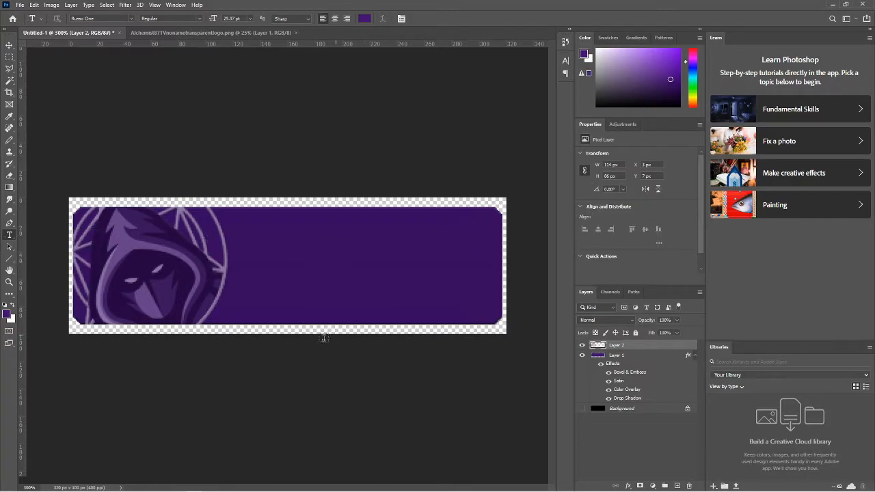
pyautogui.rightClick(9, 235)
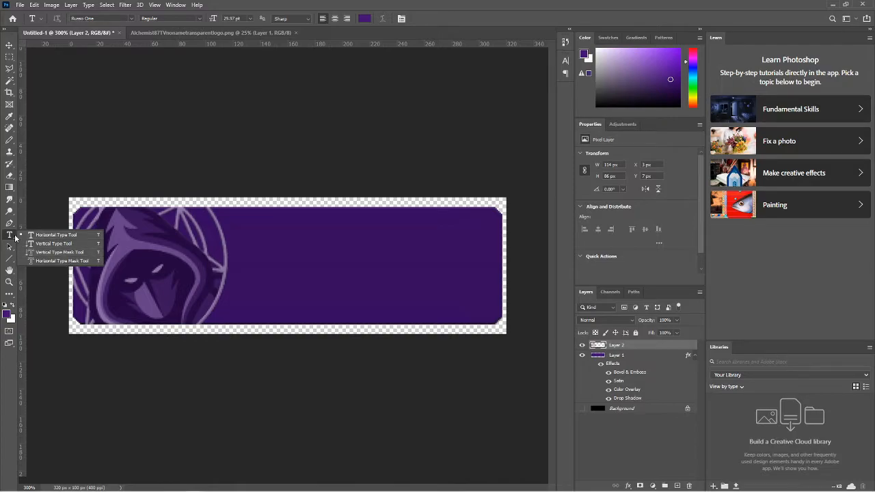
pyautogui.click(8, 235)
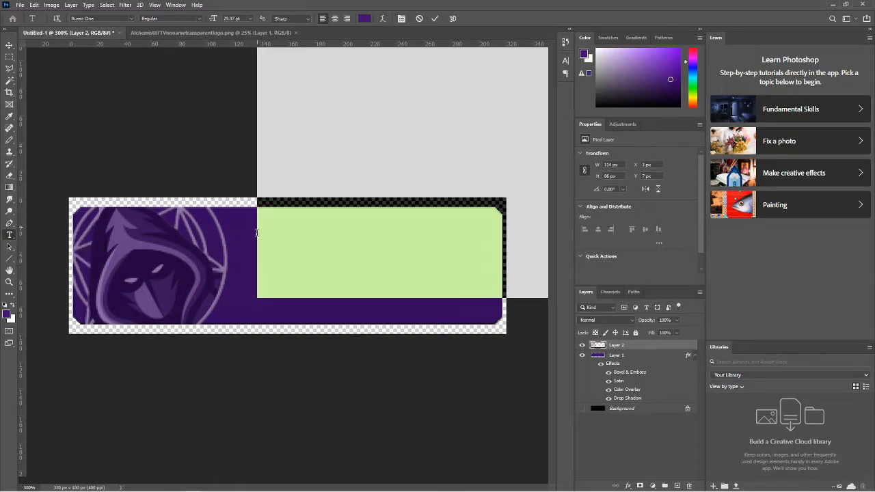
pyautogui.click(257, 232)
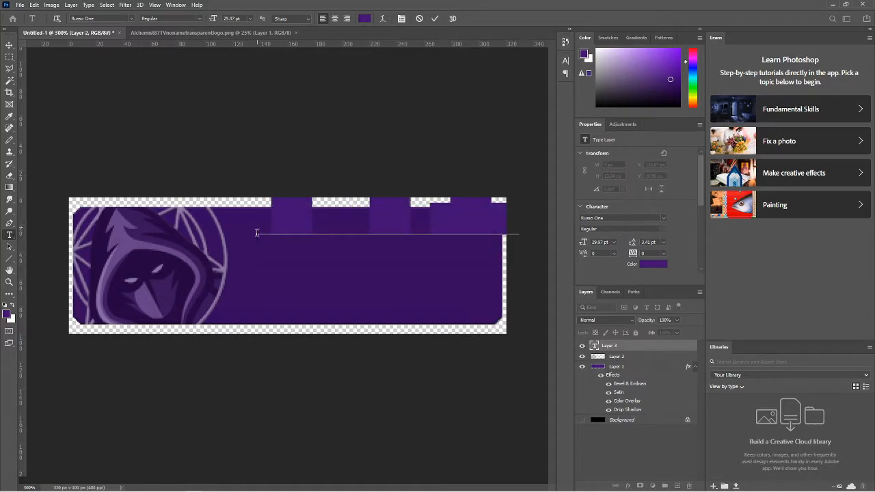
pyautogui.click(625, 349)
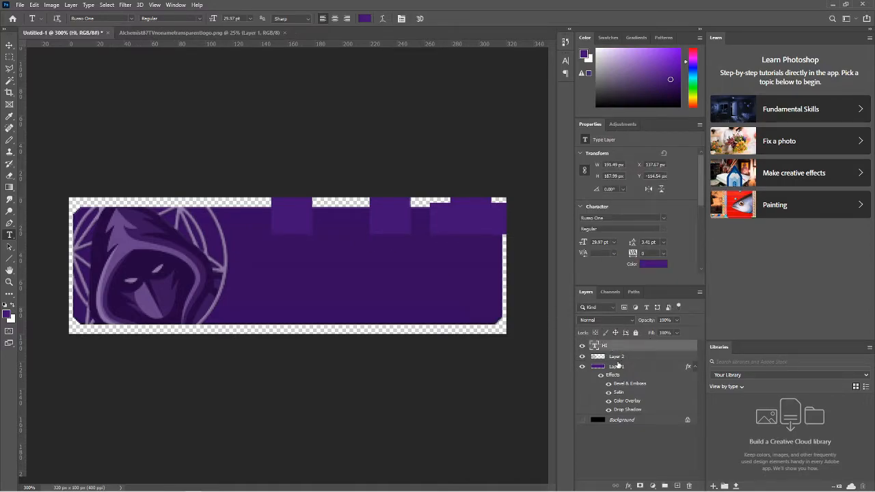
# - Scale the "HI" text down to about 26.38% and position it just right of the logo
pyautogui.hotkey('ctrl', 't')
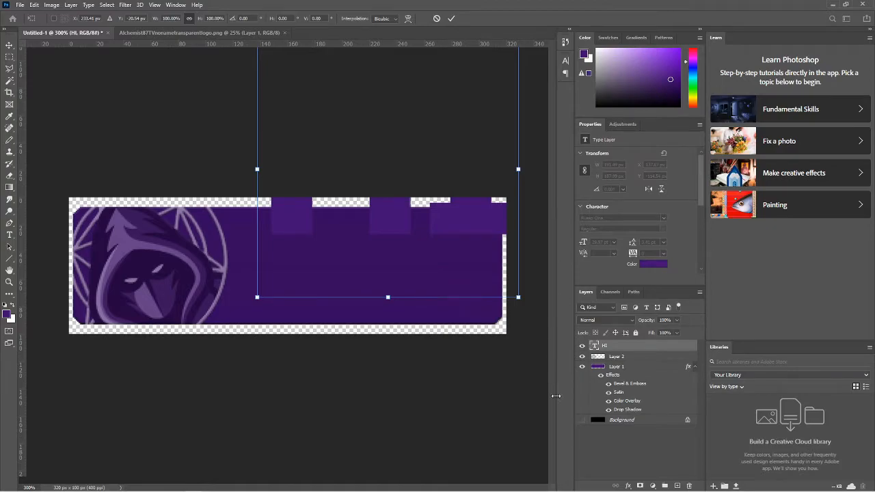
pyautogui.moveTo(453, 162); pyautogui.dragTo(451, 263)
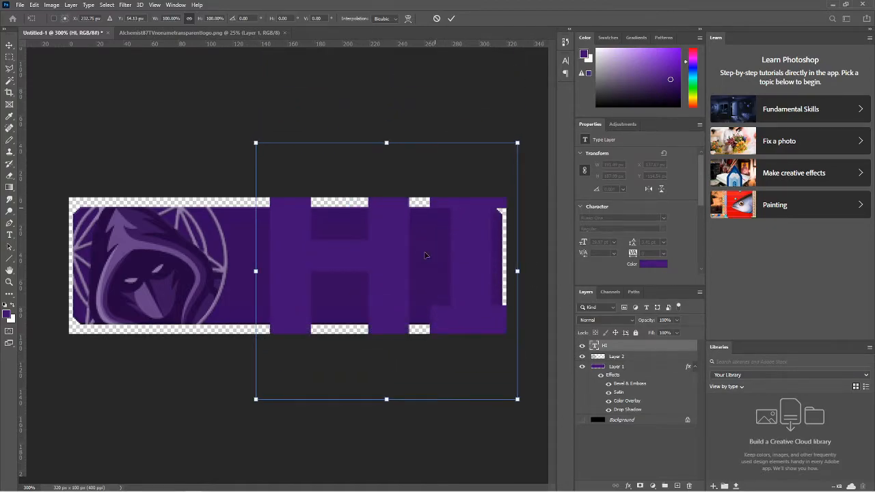
pyautogui.moveTo(254, 142); pyautogui.dragTo(265, 248)
pyautogui.moveTo(289, 275); pyautogui.dragTo(274, 252)
pyautogui.moveTo(250, 225); pyautogui.dragTo(265, 241)
pyautogui.moveTo(285, 272); pyautogui.dragTo(269, 265)
pyautogui.press('Return')
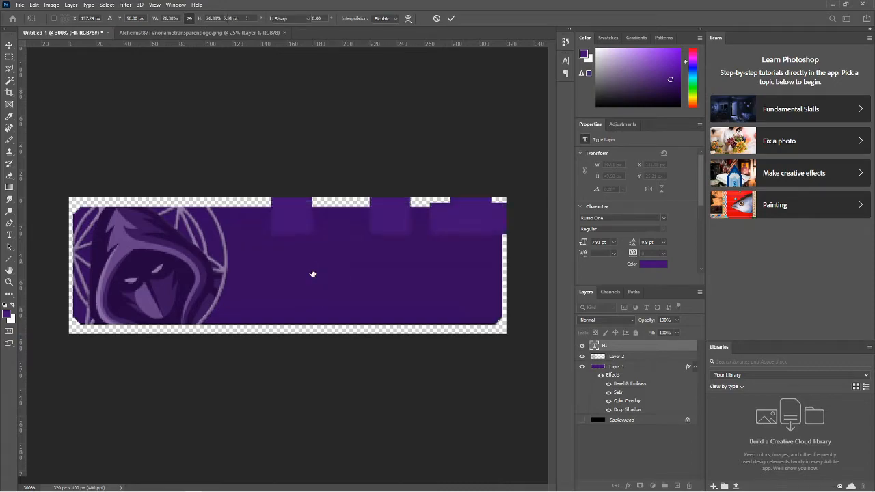
# - Replace the "HI" text with "About MET"
pyautogui.click(312, 269)
pyautogui.press('BackSpace')
pyautogui.press('BackSpace')
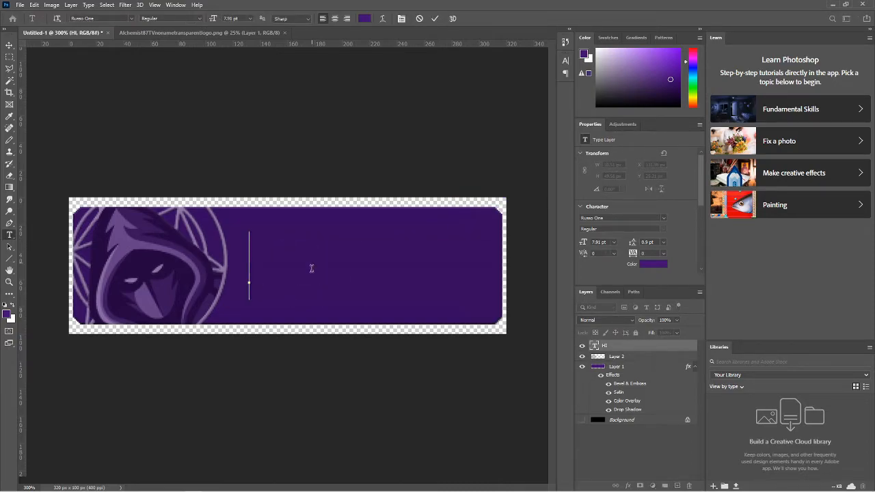
pyautogui.write('Abo')
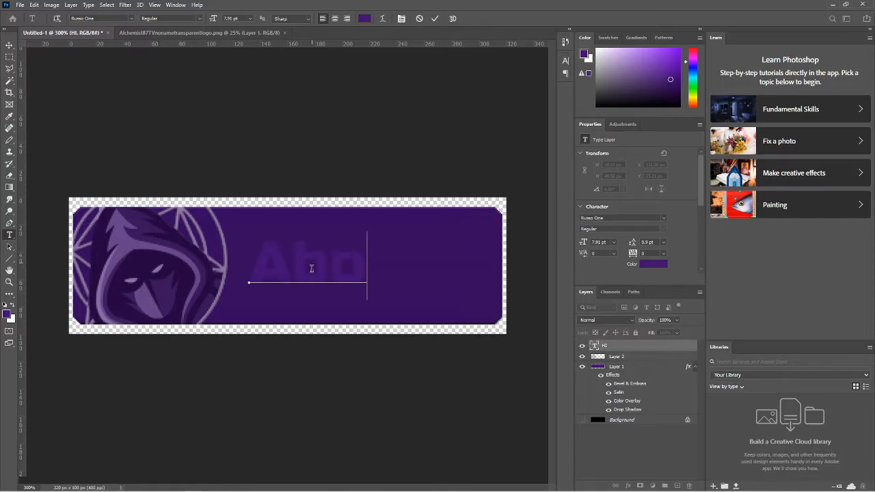
pyautogui.write('ut Me')
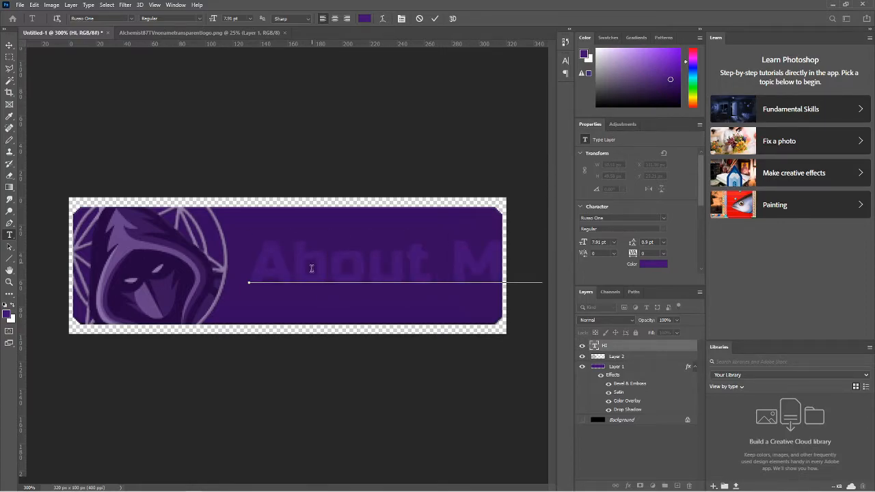
pyautogui.click(629, 351)
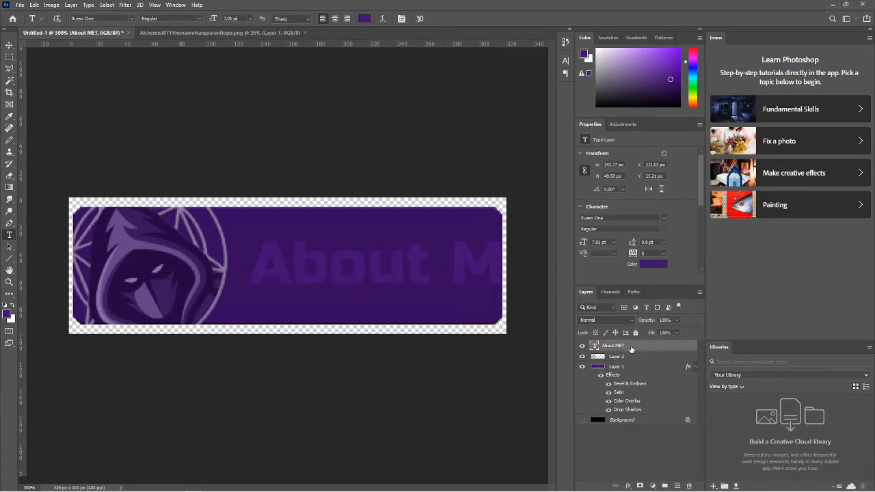
# - Move the "About MET" text about 79 px left and 5 px up within the panel
pyautogui.hotkey('ctrl', 't')
pyautogui.moveTo(437, 258); pyautogui.dragTo(329, 251)
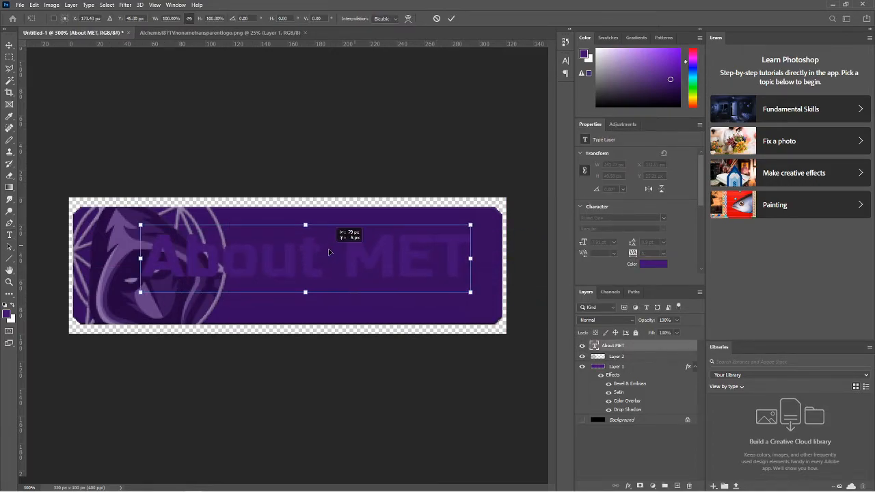
pyautogui.click(10, 236)
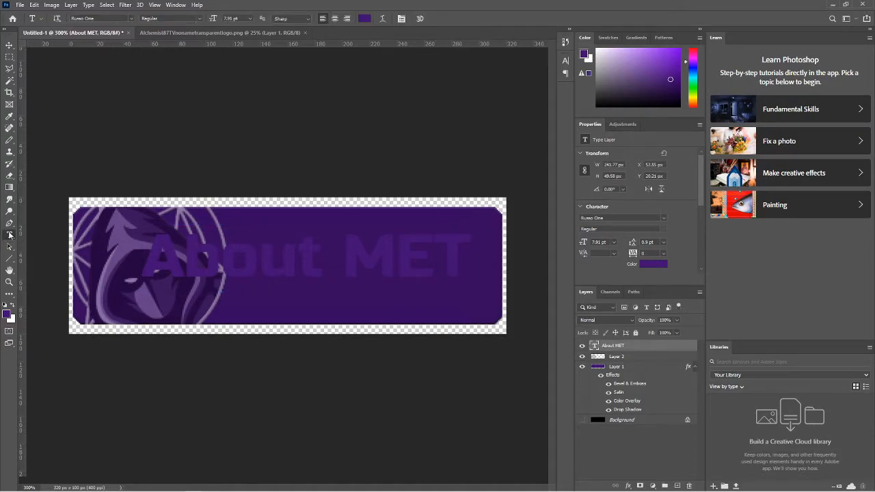
# - Replace the panel's "About MET" title text with "ABOUT ME" in capitals
pyautogui.click(440, 261)
pyautogui.press('BackSpace')
pyautogui.press('BackSpace')
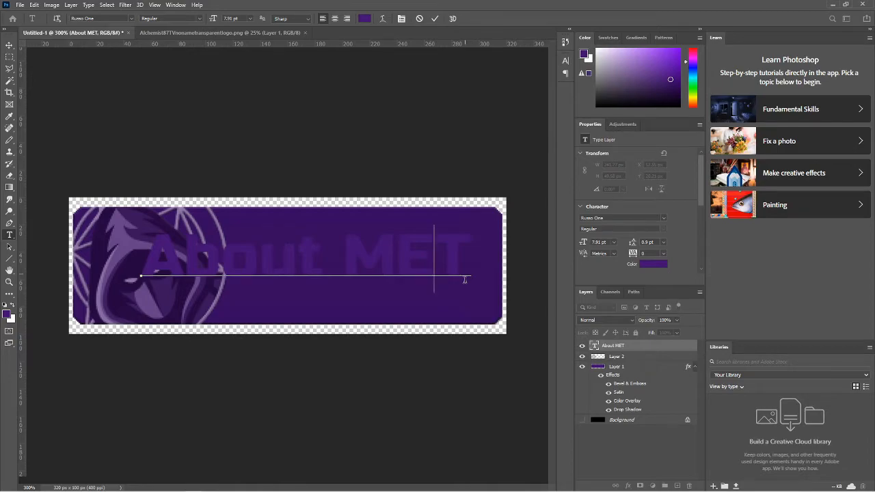
pyautogui.write('e')
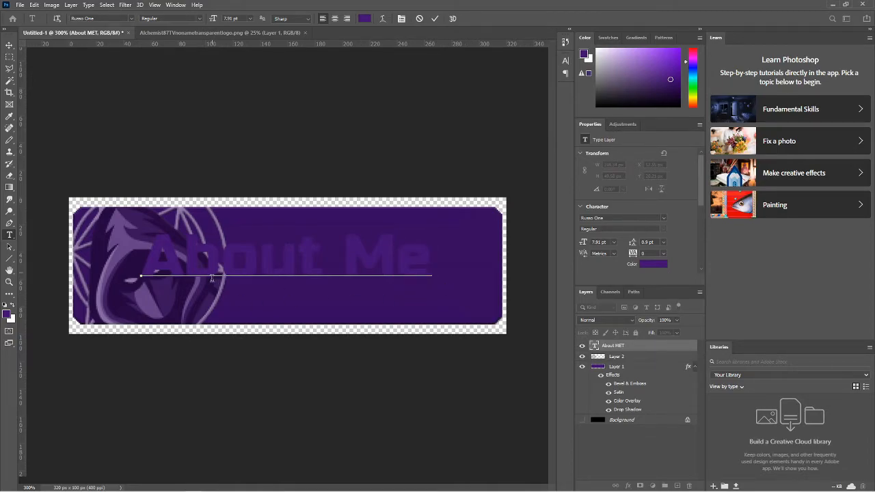
pyautogui.press('BackSpace')
pyautogui.press('BackSpace')
pyautogui.press('BackSpace')
pyautogui.press('BackSpace')
pyautogui.press('BackSpace')
pyautogui.press('BackSpace')
pyautogui.press('BackSpace')
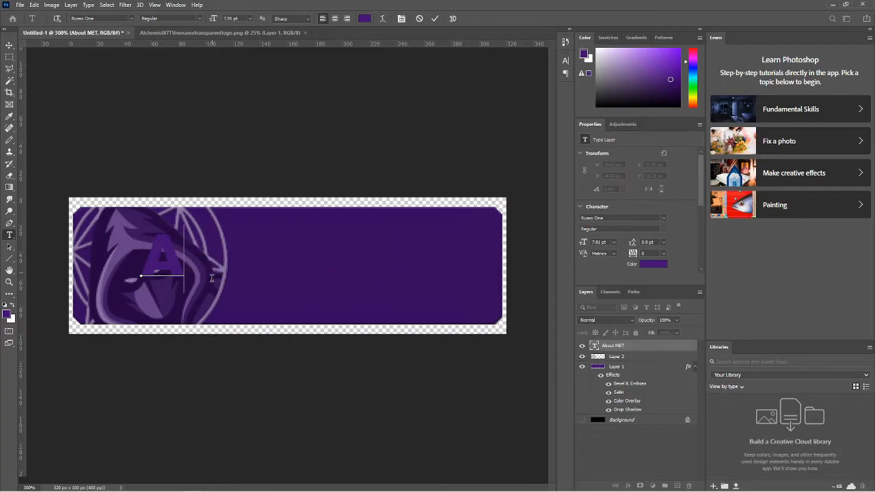
pyautogui.write('BOUT ME')
pyautogui.click(631, 358)
# - Scale the "ABOUT ME" text down to about 70.22% and centre it at about X 160 px, Y 59 px
pyautogui.click(632, 348)
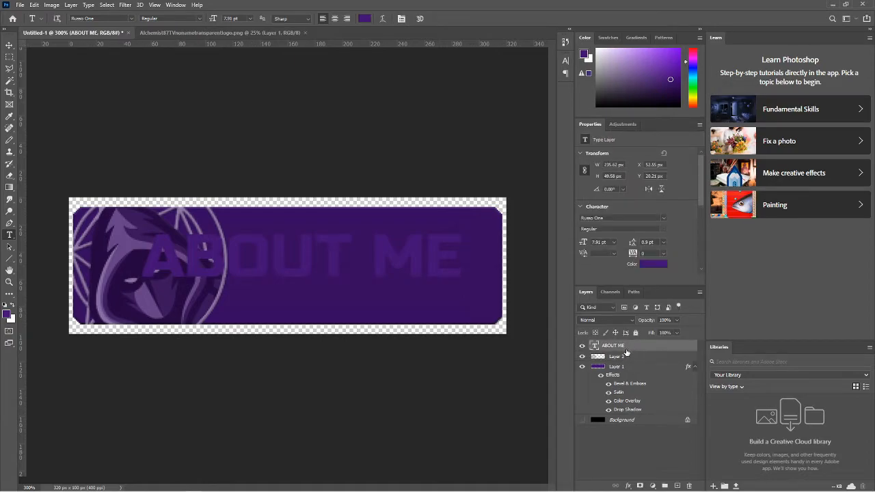
pyautogui.hotkey('ctrl', 't')
pyautogui.moveTo(141, 225); pyautogui.dragTo(213, 280)
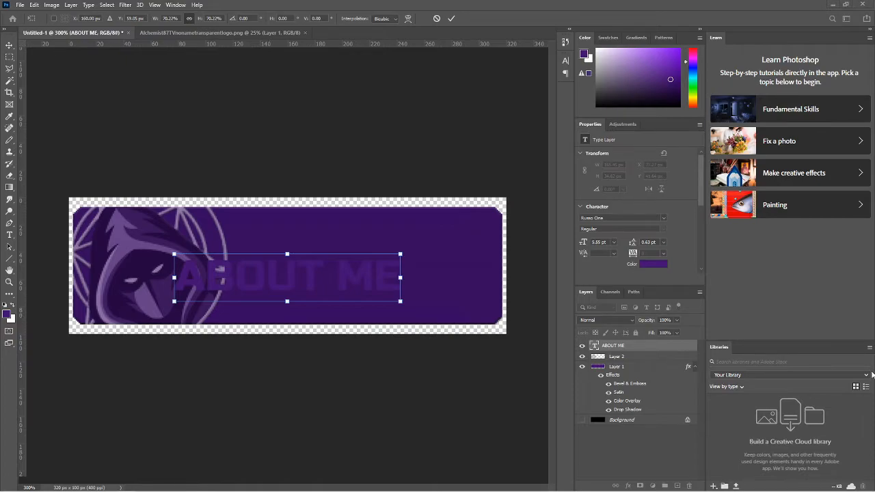
# - Apply Satin, Bevel & Emboss and Drop Shadow effects to the hooded logo on Layer 2
pyautogui.click(634, 355)
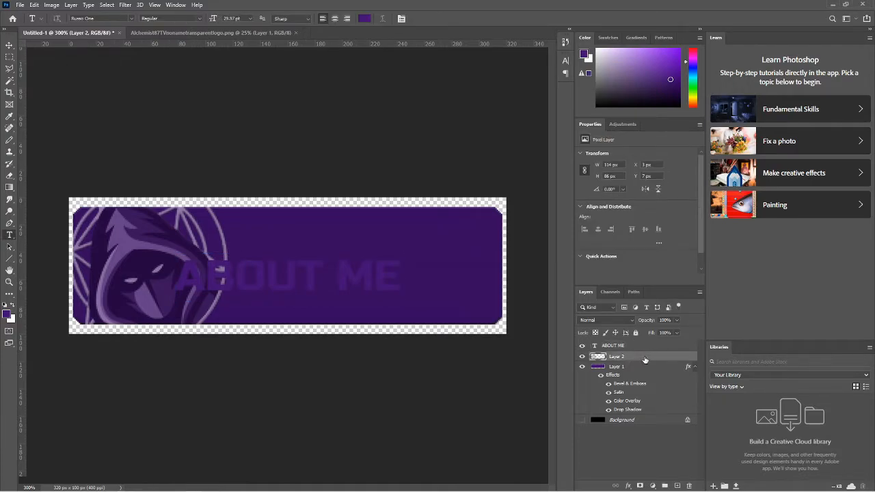
pyautogui.doubleClick(645, 357)
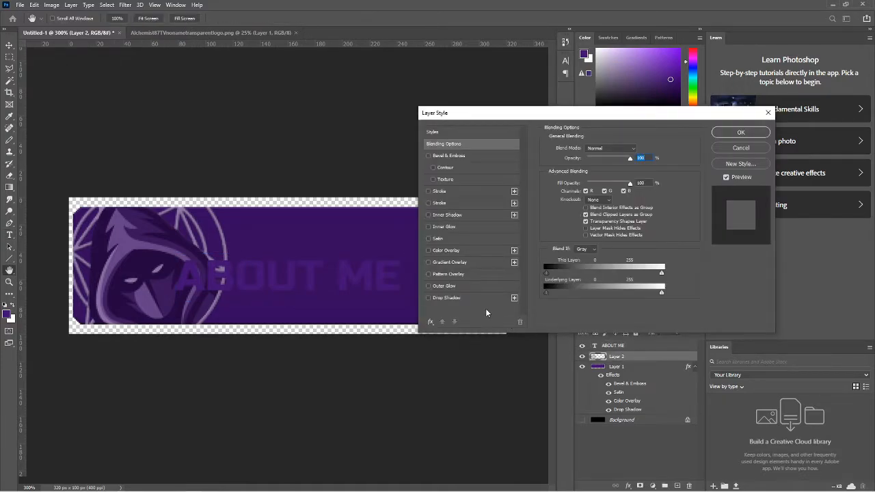
pyautogui.click(428, 239)
pyautogui.click(428, 156)
pyautogui.click(431, 298)
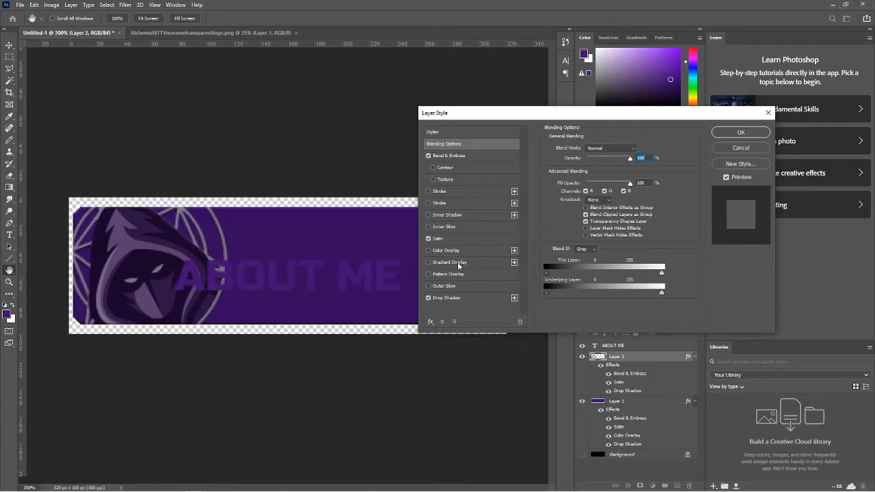
pyautogui.click(761, 132)
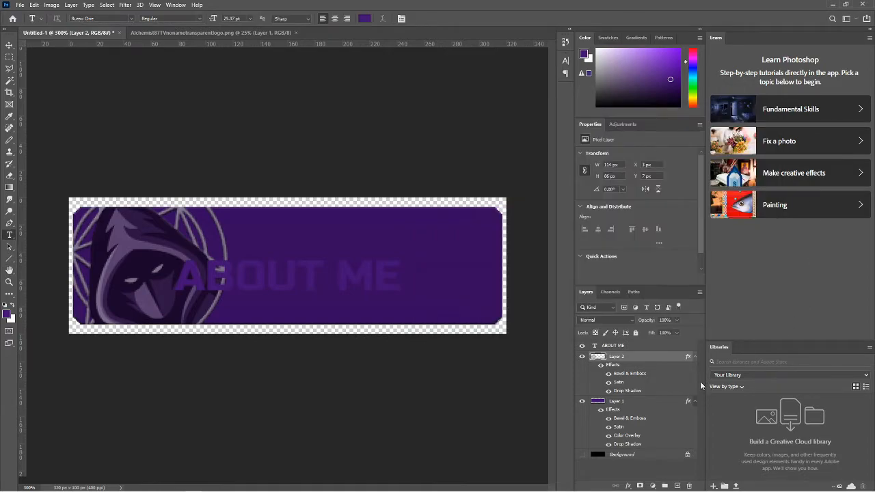
# - Enable Bevel & Emboss, Satin and Drop Shadow effects on the "ABOUT ME" text layer
pyautogui.click(634, 348)
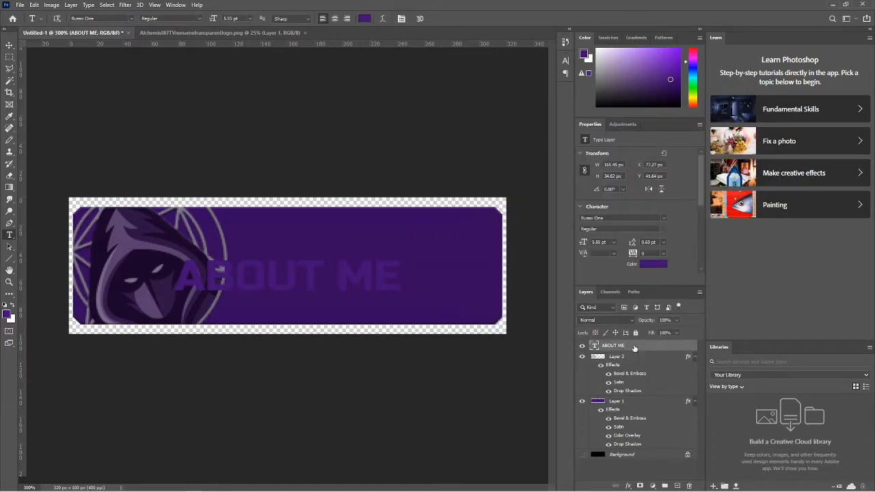
pyautogui.doubleClick(634, 348)
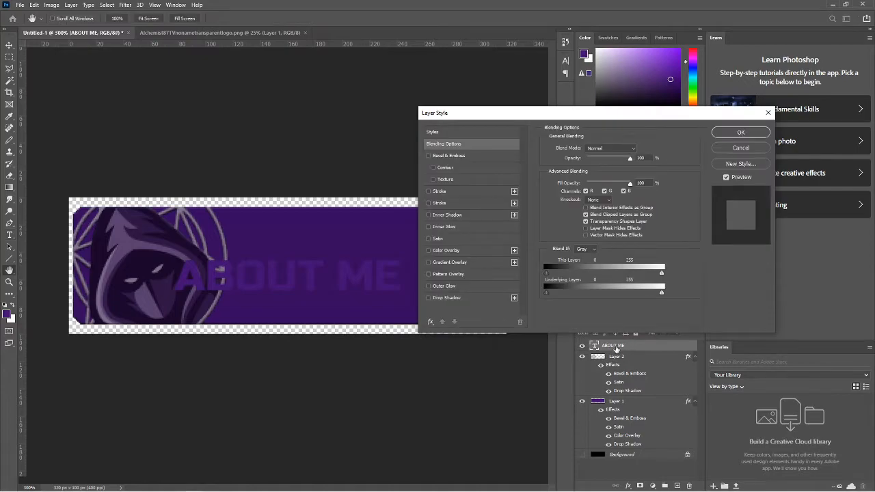
pyautogui.click(430, 155)
pyautogui.click(429, 239)
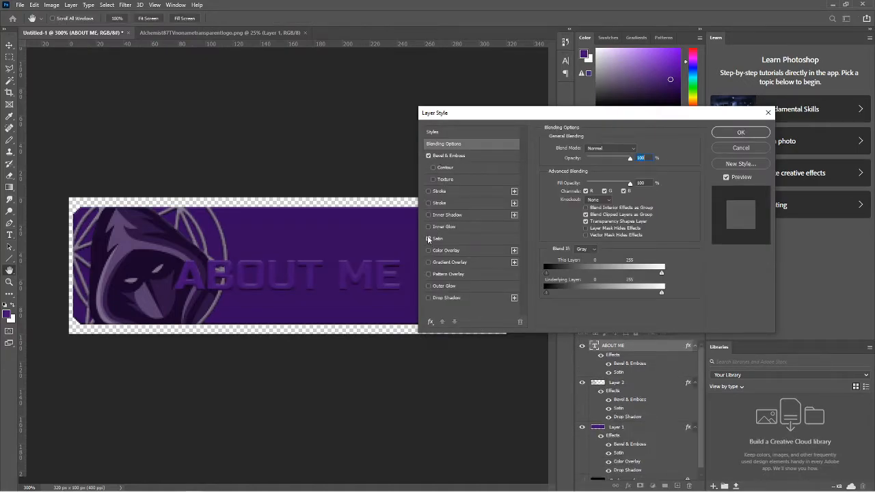
pyautogui.click(429, 297)
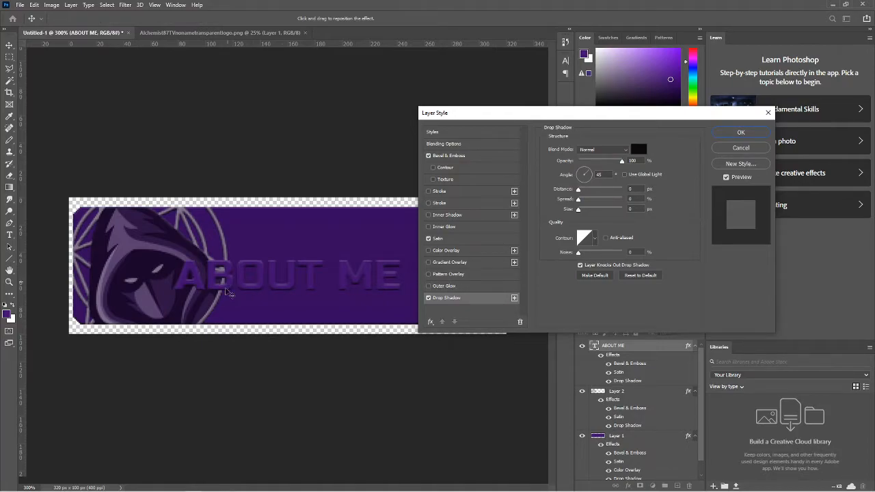
# - Turn the text's Bevel & Emboss, Satin and Drop Shadow effects off and on again to compare the look
pyautogui.click(429, 297)
pyautogui.click(429, 238)
pyautogui.click(428, 156)
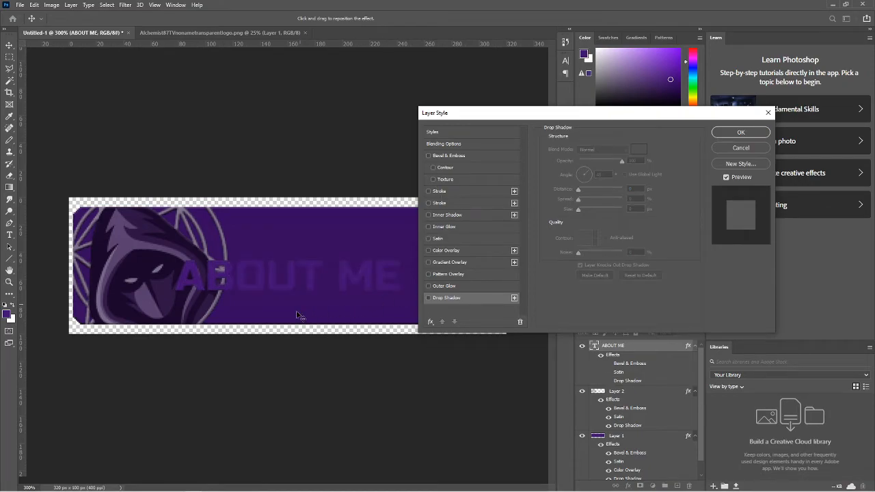
pyautogui.click(429, 156)
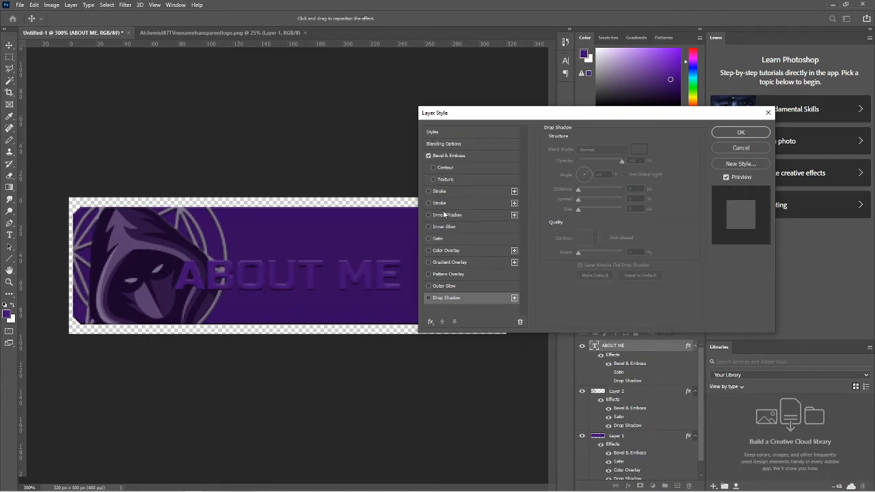
pyautogui.click(428, 239)
pyautogui.click(429, 297)
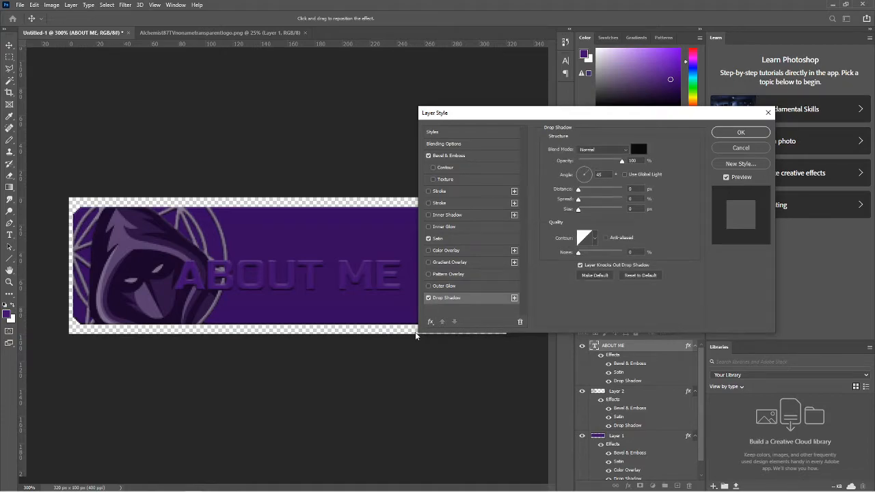
# - Add a Color Overlay to the "ABOUT ME" text in mid grey, RGB 134, 130, 137
pyautogui.click(429, 250)
pyautogui.click(470, 251)
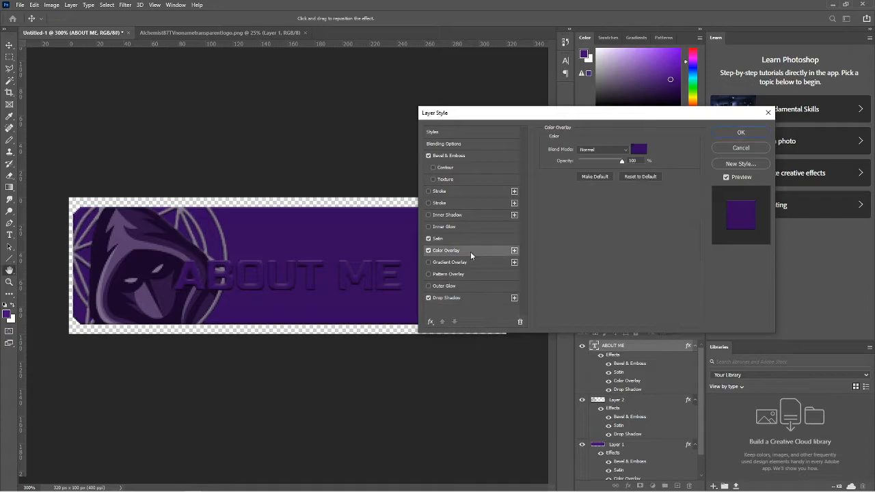
pyautogui.click(639, 151)
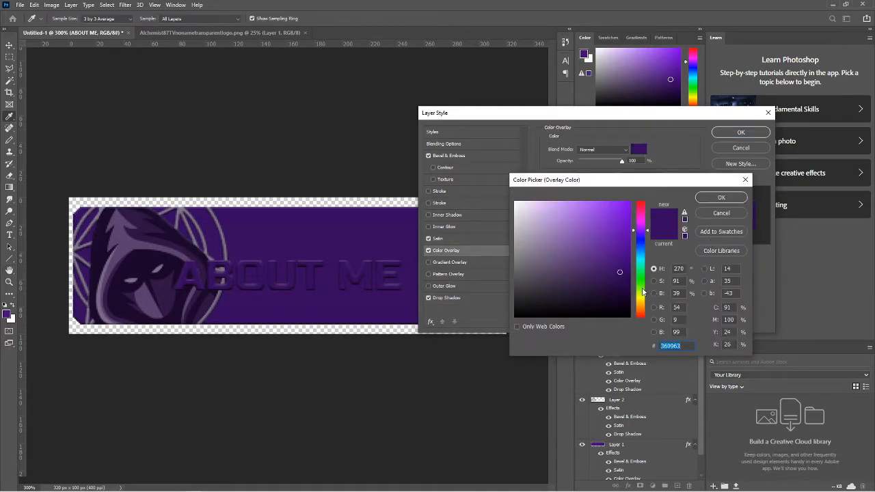
pyautogui.click(517, 269)
pyautogui.moveTo(517, 269); pyautogui.dragTo(520, 254)
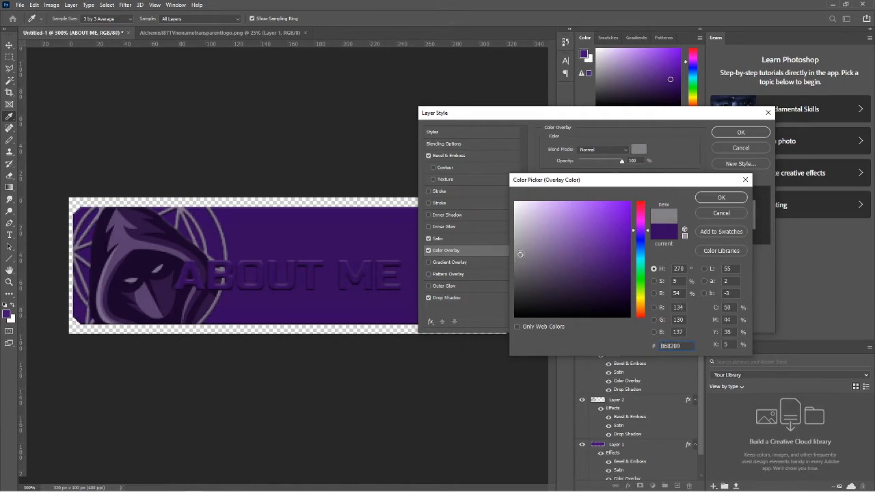
pyautogui.click(721, 197)
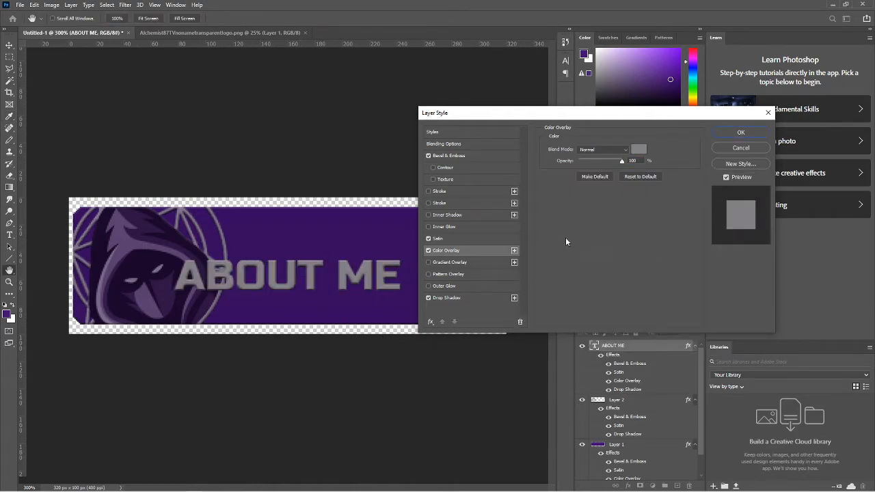
# - Lighten the text's overlay colour to a pale grey and apply the layer style
pyautogui.click(638, 149)
pyautogui.moveTo(520, 253); pyautogui.dragTo(517, 240)
pyautogui.click(722, 198)
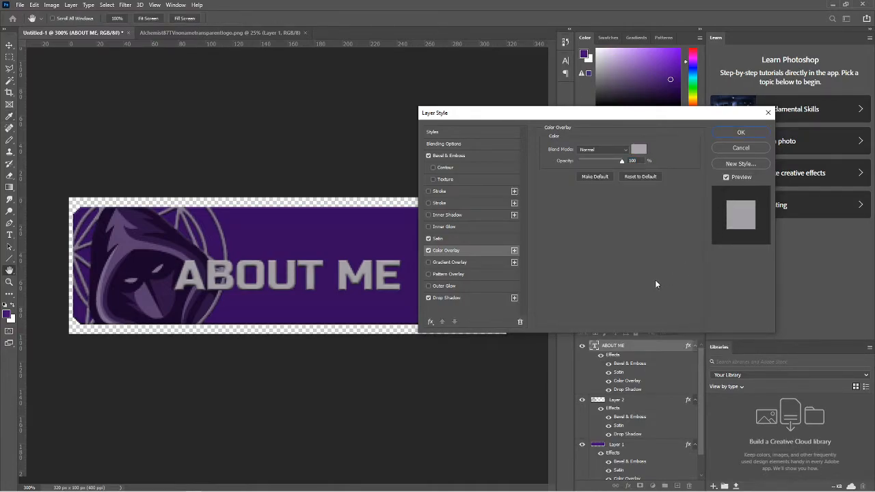
pyautogui.click(638, 149)
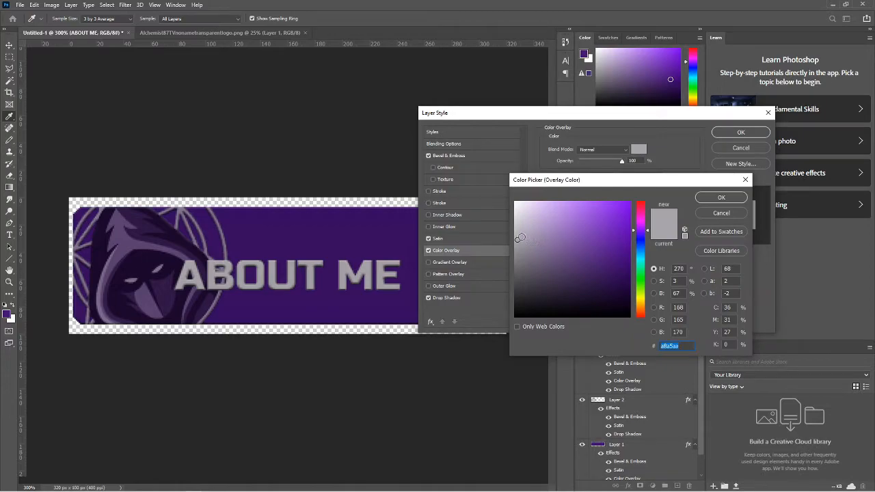
pyautogui.click(721, 197)
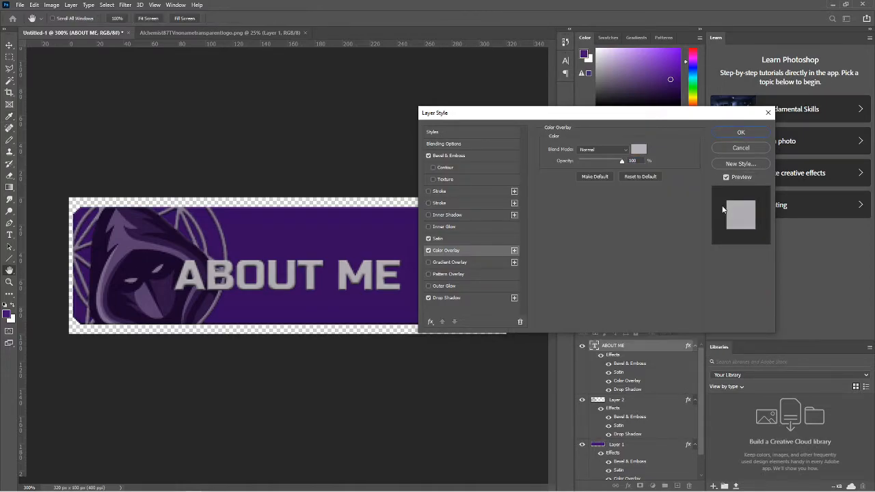
pyautogui.click(739, 133)
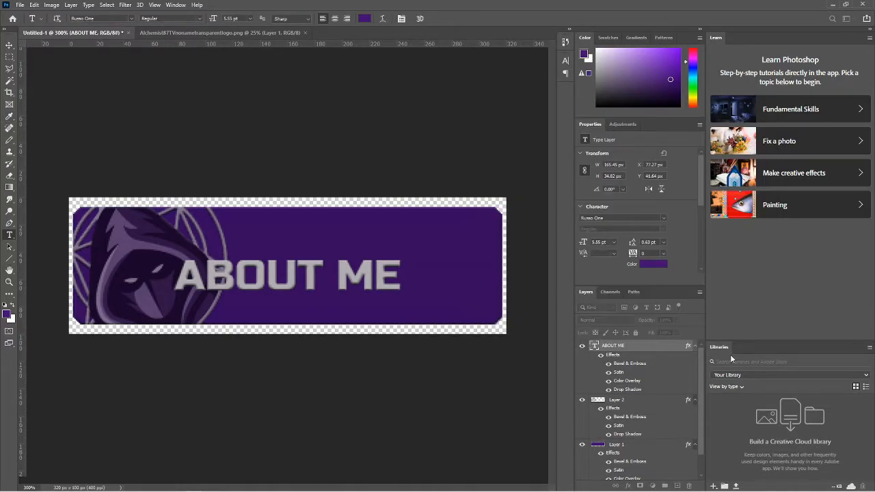
# - Nudge the "ABOUT ME" text up slightly so its centre sits at X 160 px, Y 58.72 px
pyautogui.click(629, 401)
pyautogui.click(630, 350)
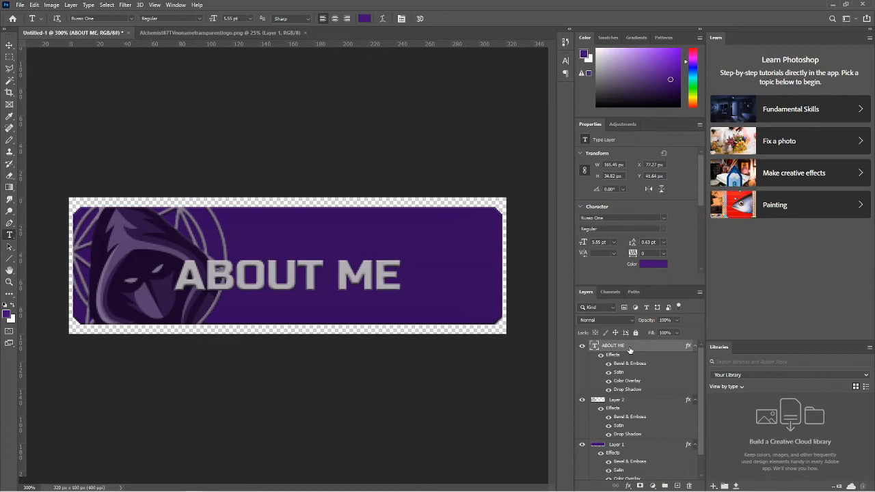
pyautogui.hotkey('ctrl', 't')
pyautogui.moveTo(322, 283); pyautogui.dragTo(319, 283)
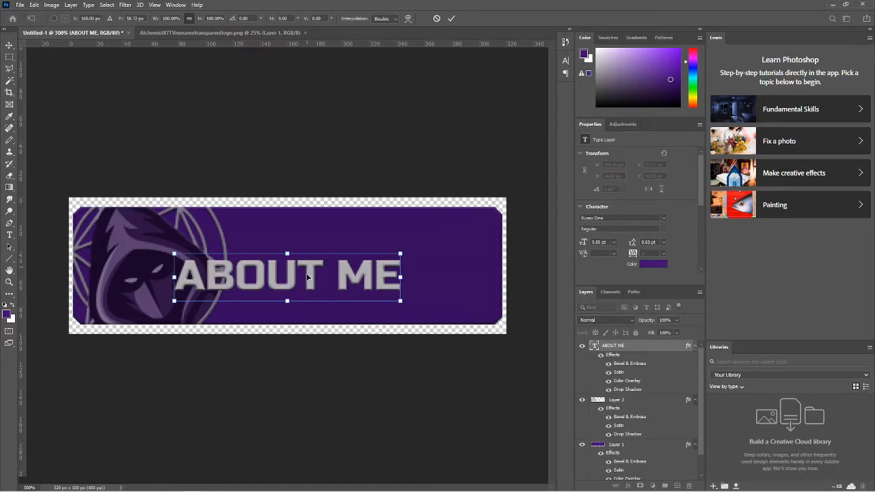
pyautogui.rightClick(308, 277)
pyautogui.click(620, 355)
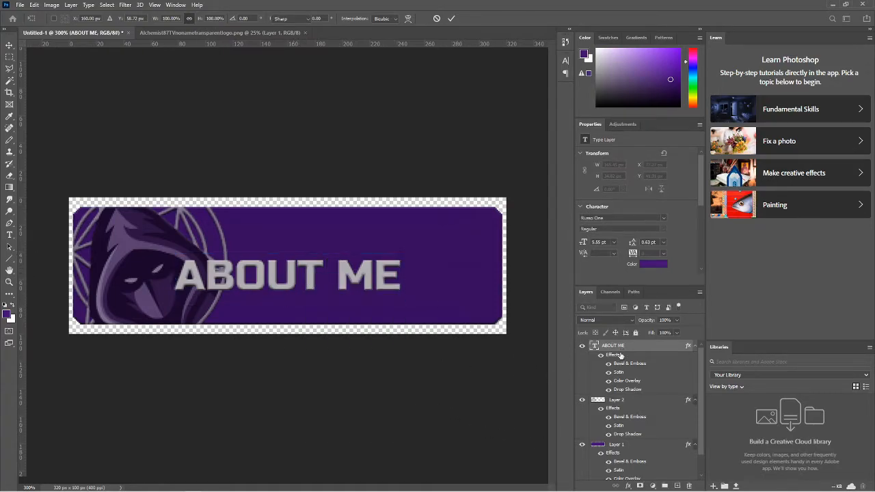
# - Duplicate the "ABOUT ME" text layer and move the copy about 30 px up, directly above the original line
pyautogui.rightClick(639, 346)
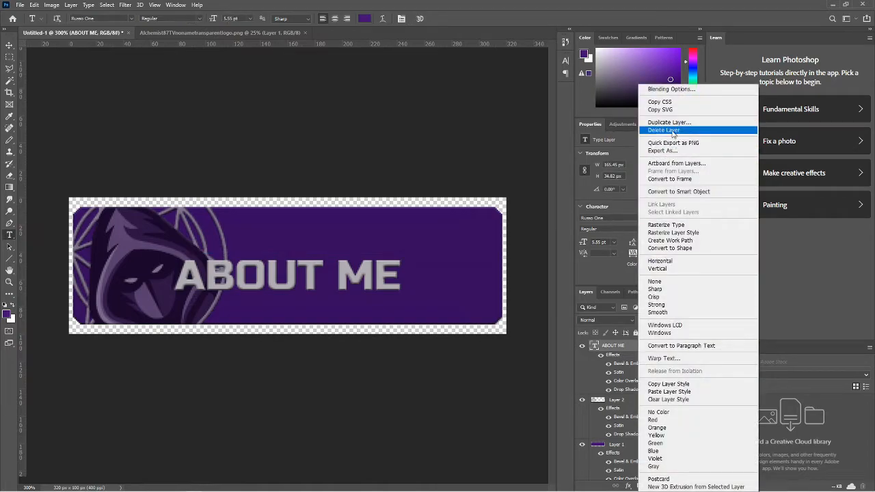
pyautogui.click(675, 124)
pyautogui.click(512, 136)
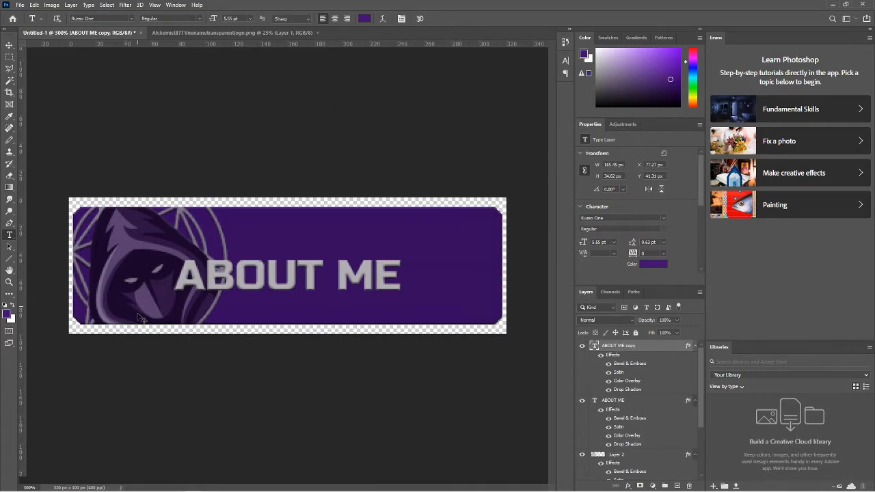
pyautogui.hotkey('ctrl', 't')
pyautogui.moveTo(255, 272); pyautogui.dragTo(252, 230)
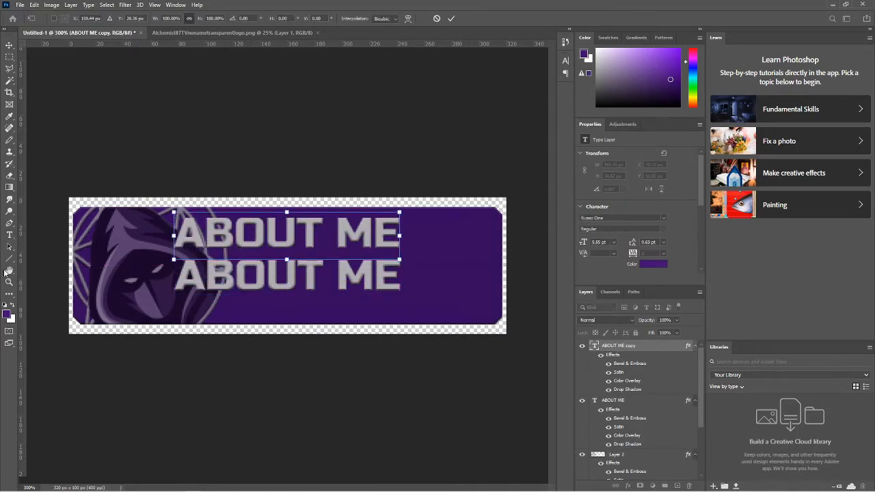
# - Replace the wording of the upper duplicated title line with "A LITTLE BIT"
pyautogui.click(10, 235)
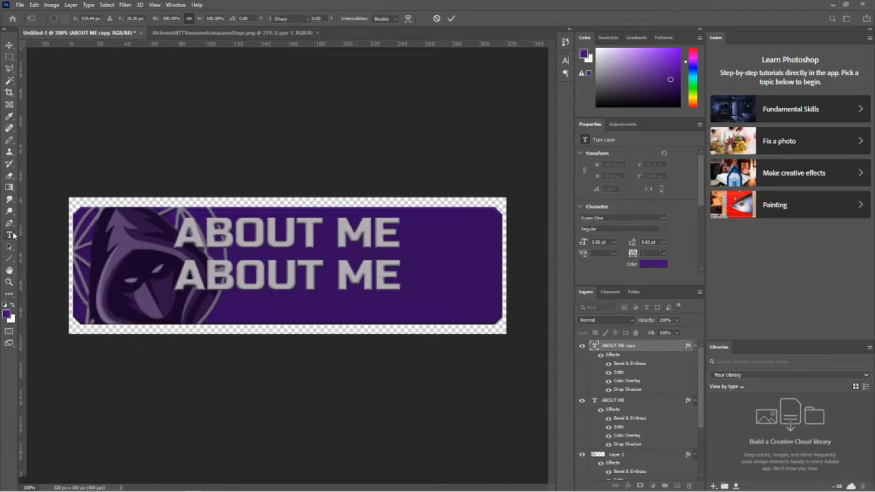
pyautogui.click(391, 238)
pyautogui.press('BackSpace')
pyautogui.press('BackSpace')
pyautogui.press('BackSpace')
pyautogui.press('BackSpace')
pyautogui.press('BackSpace')
pyautogui.press('BackSpace')
pyautogui.press('BackSpace')
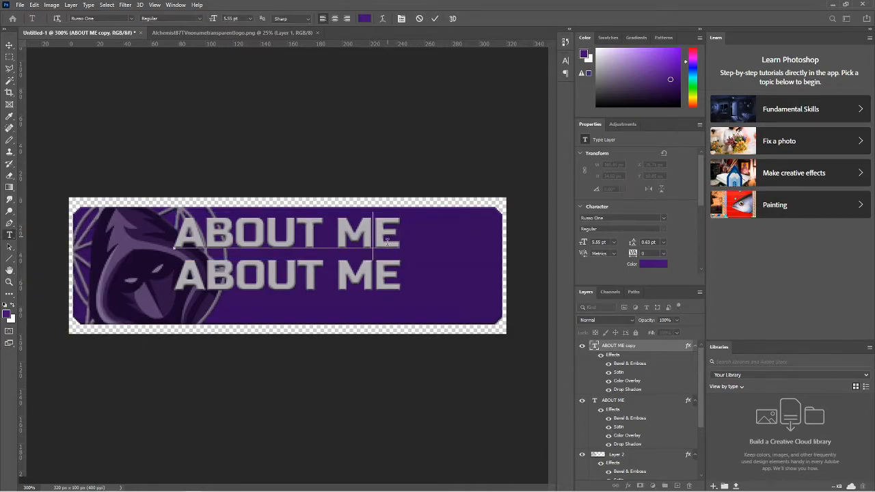
pyautogui.press('BackSpace')
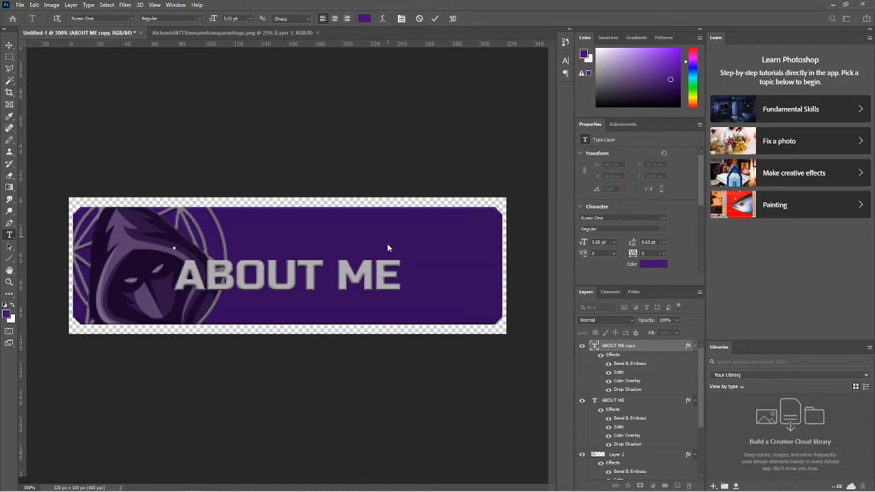
pyautogui.write('A')
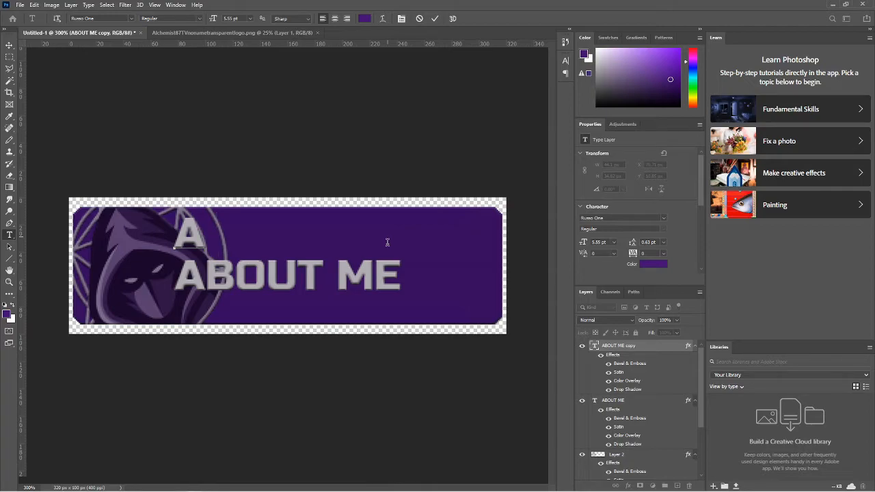
pyautogui.write('LITTE')
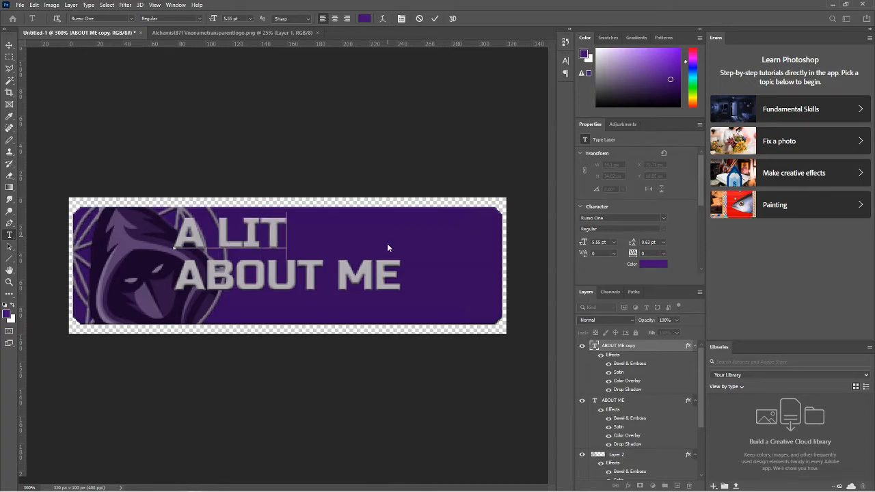
pyautogui.press('BackSpace')
pyautogui.press('BackSpace')
pyautogui.press('BackSpace')
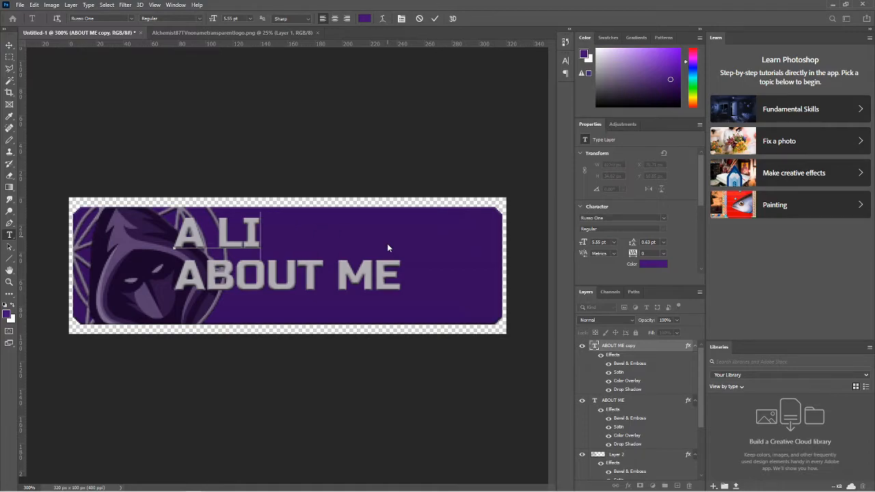
pyautogui.write('TTLE BIT')
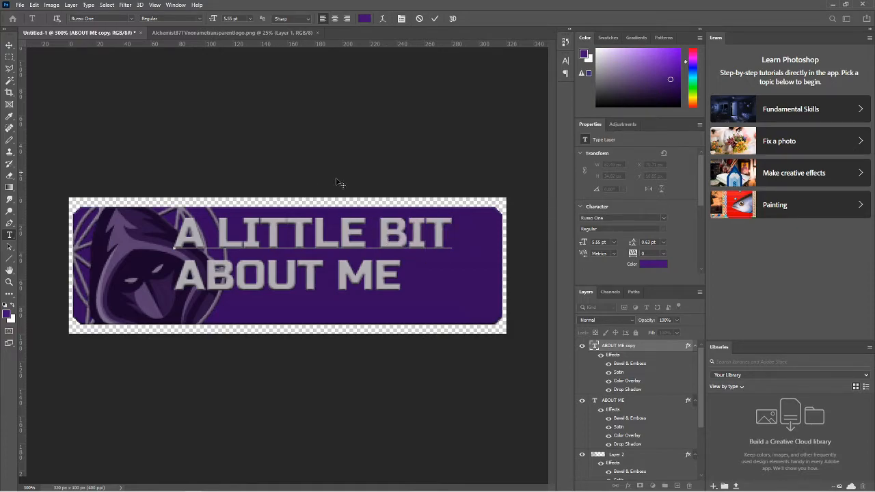
pyautogui.click(615, 402)
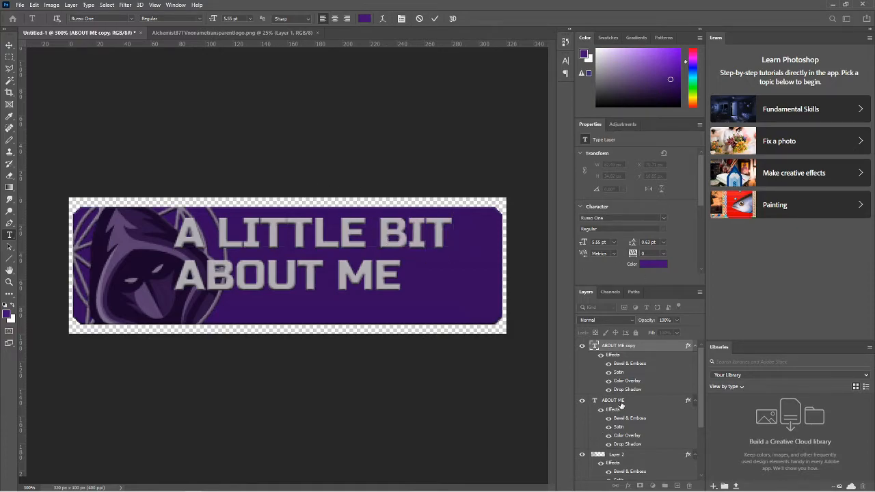
# - Scale the "A LITTLE BIT" text to about 64% and centre it directly above the "ABOUT ME" line
pyautogui.click(628, 346)
pyautogui.hotkey('ctrl', 't')
pyautogui.moveTo(173, 210); pyautogui.dragTo(271, 236)
pyautogui.moveTo(322, 247); pyautogui.dragTo(251, 247)
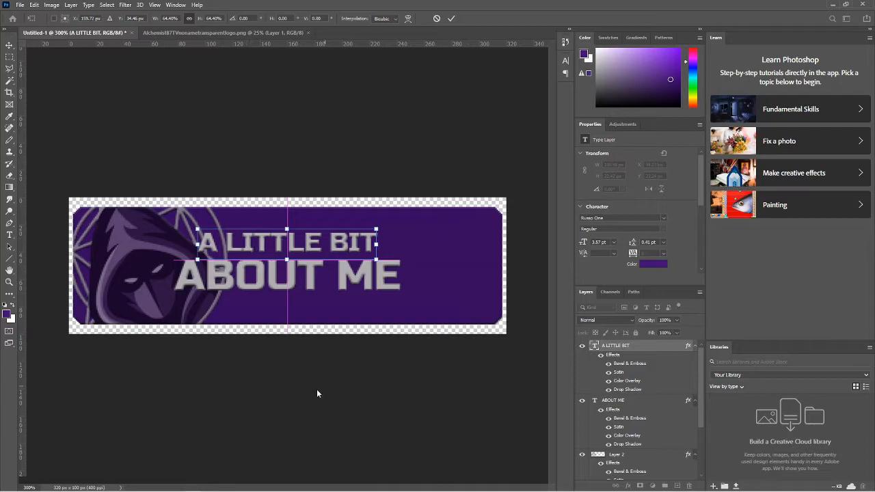
# - Change the Color Overlay of the "A LITTLE BIT" text to purple #793fb4 and apply the layer style
pyautogui.doubleClick(662, 351)
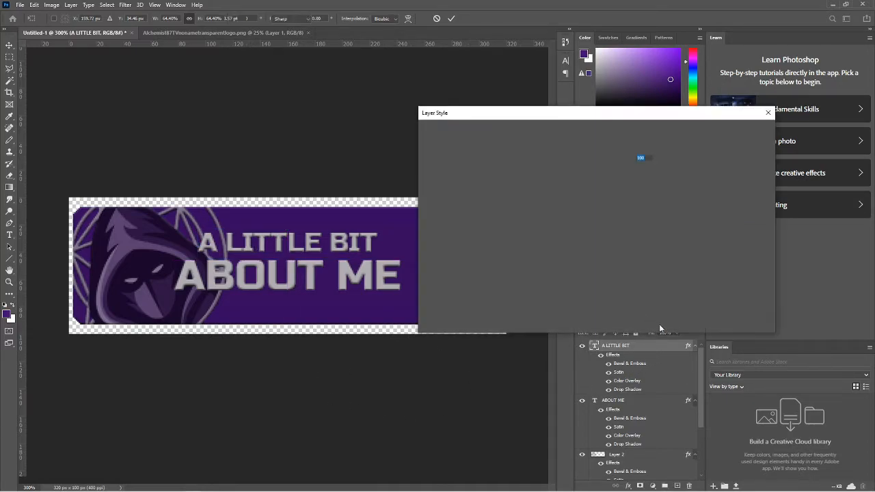
pyautogui.click(451, 251)
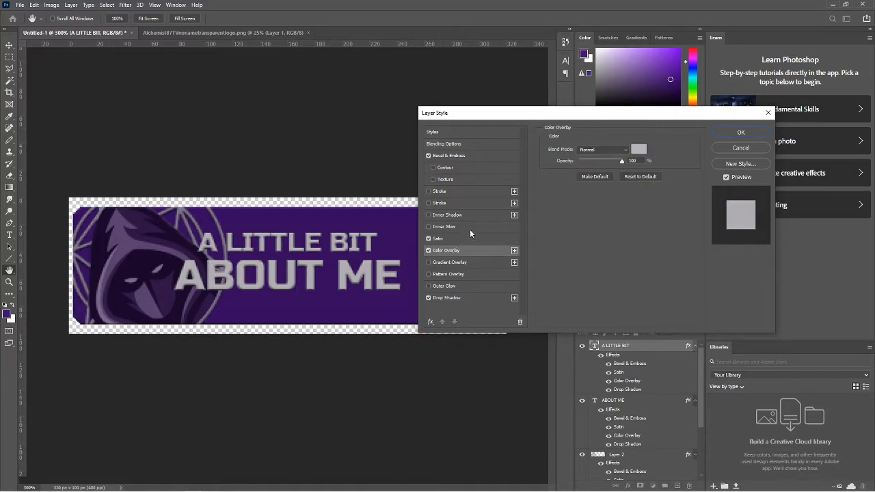
pyautogui.click(639, 150)
pyautogui.moveTo(520, 236)
pyautogui.mouseDown()
pyautogui.moveTo(560, 236)
pyautogui.moveTo(591, 253)
pyautogui.moveTo(589, 235)
pyautogui.mouseUp()
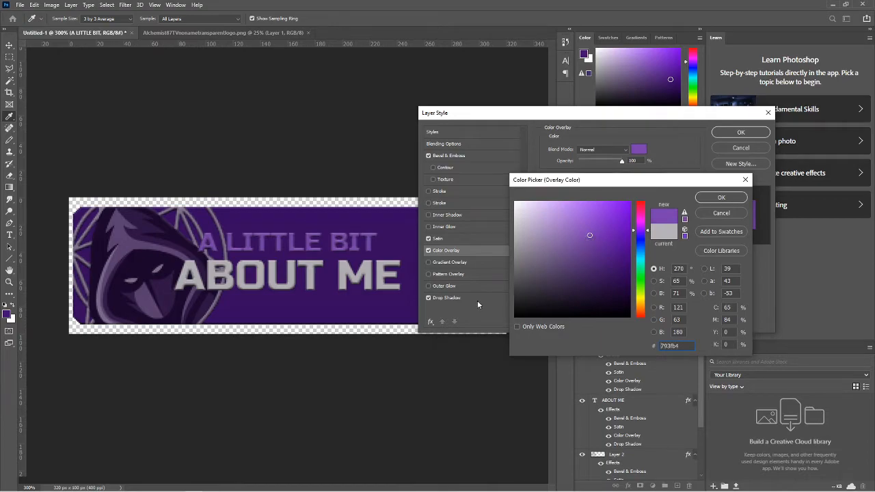
pyautogui.click(731, 199)
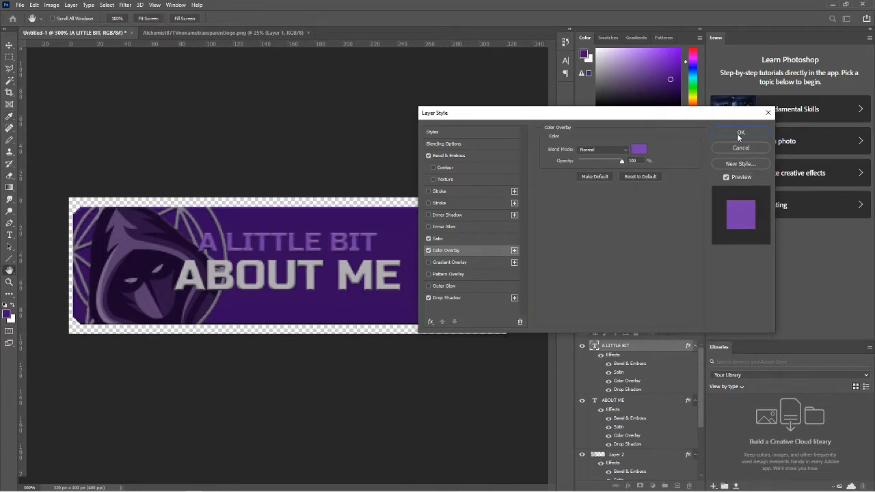
pyautogui.click(740, 133)
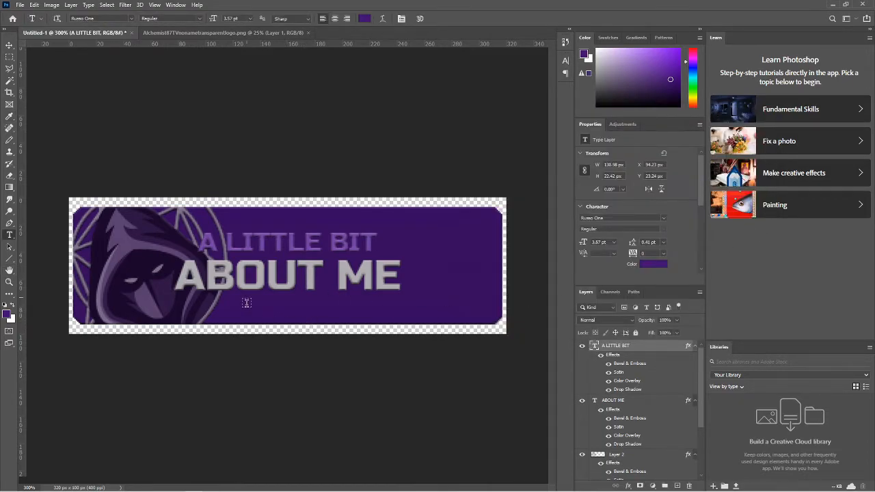
pyautogui.scroll(-2, 622, 419)
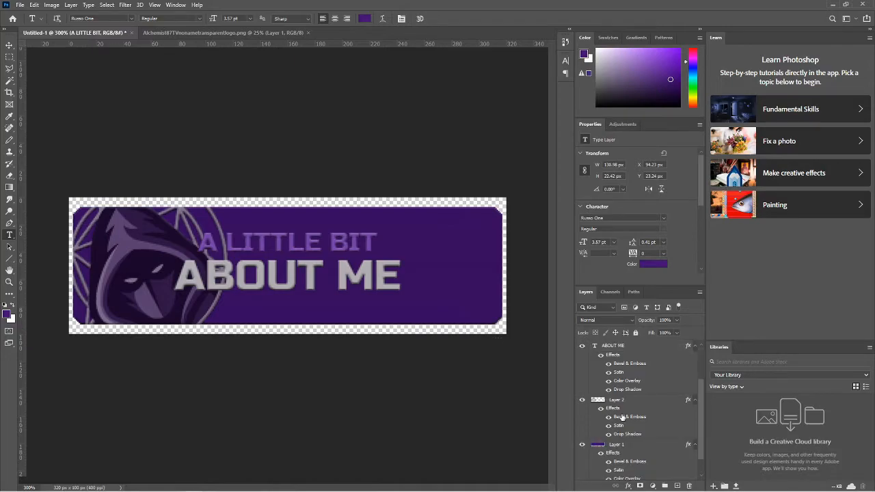
pyautogui.doubleClick(636, 402)
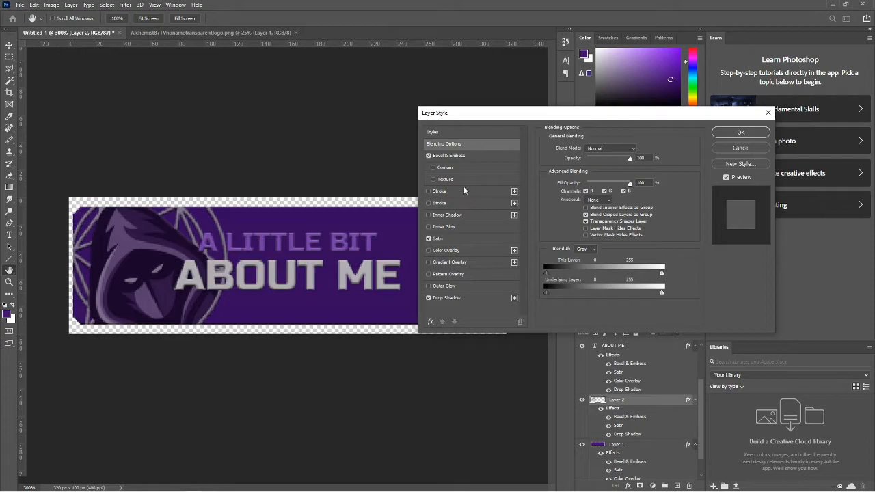
pyautogui.click(476, 157)
pyautogui.click(470, 145)
pyautogui.click(768, 113)
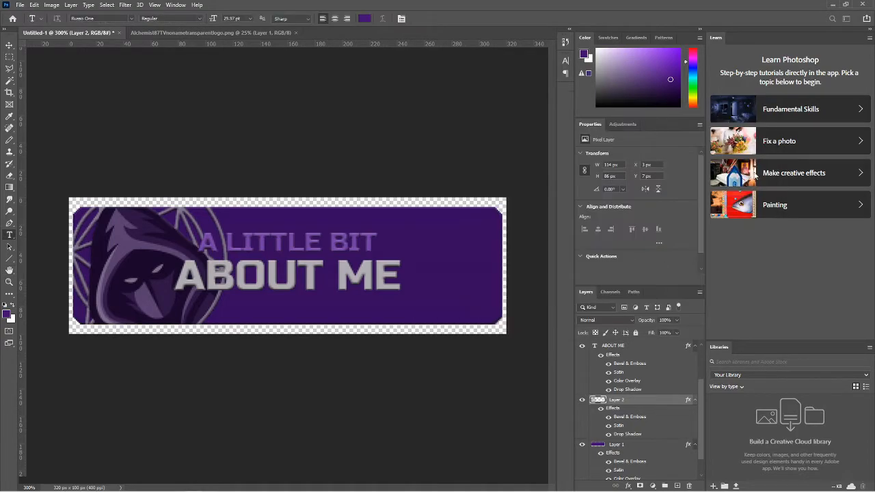
# - Lower the opacity of the hooded logo layer, Layer 2, to 20% in its blending options
pyautogui.scroll(-2, 654, 353)
pyautogui.scroll(-1, 653, 355)
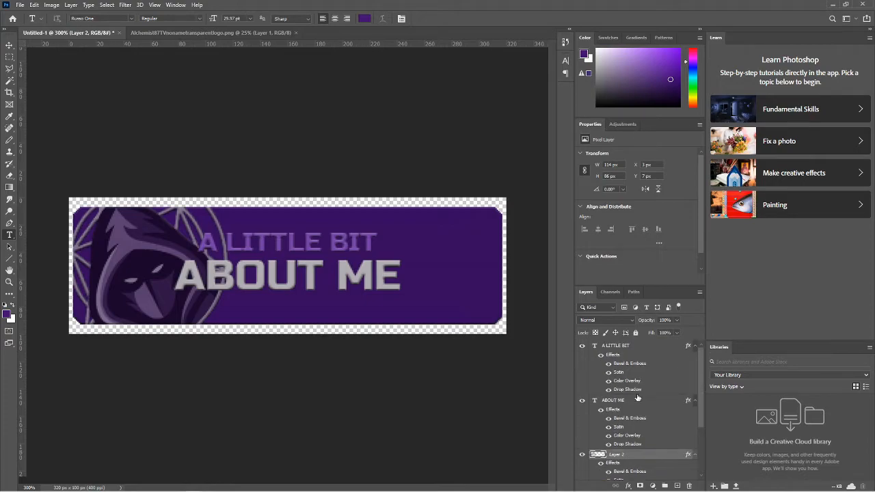
pyautogui.scroll(1, 638, 398)
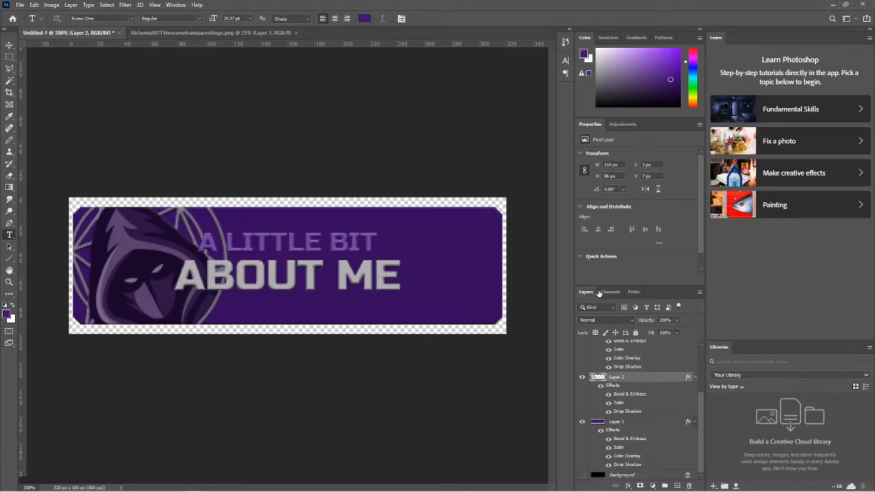
pyautogui.doubleClick(639, 382)
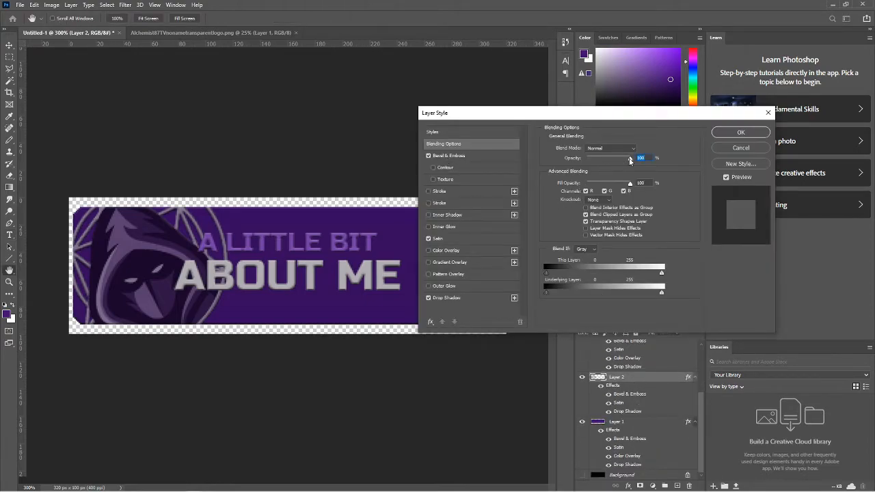
pyautogui.moveTo(631, 160); pyautogui.dragTo(614, 163)
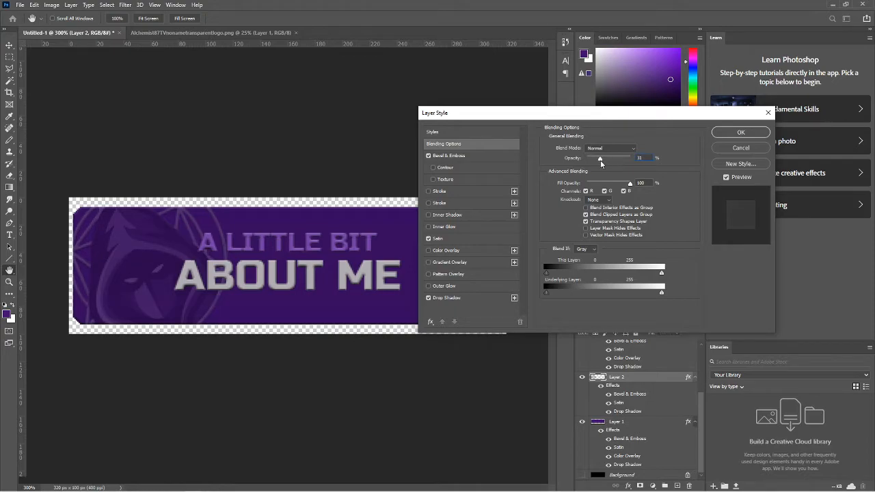
pyautogui.moveTo(600, 160); pyautogui.dragTo(605, 160)
pyautogui.moveTo(608, 161); pyautogui.dragTo(605, 162)
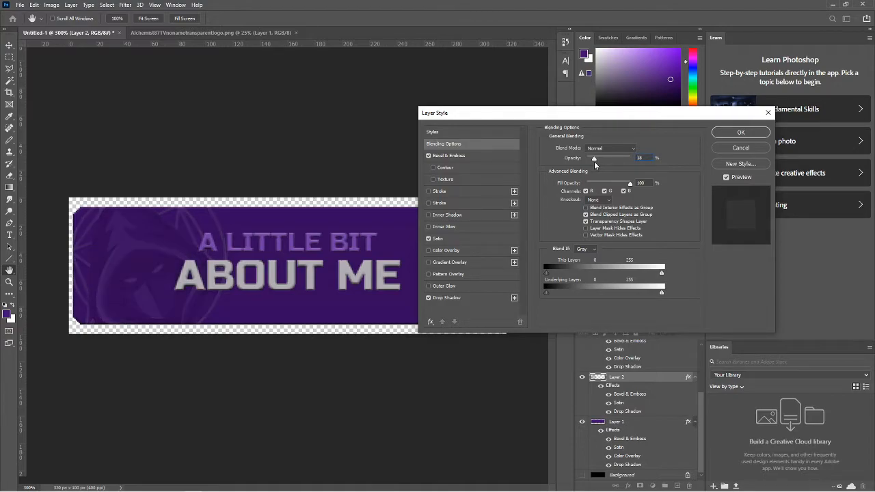
pyautogui.moveTo(594, 162); pyautogui.dragTo(594, 162)
pyautogui.moveTo(595, 158); pyautogui.dragTo(596, 160)
pyautogui.click(756, 135)
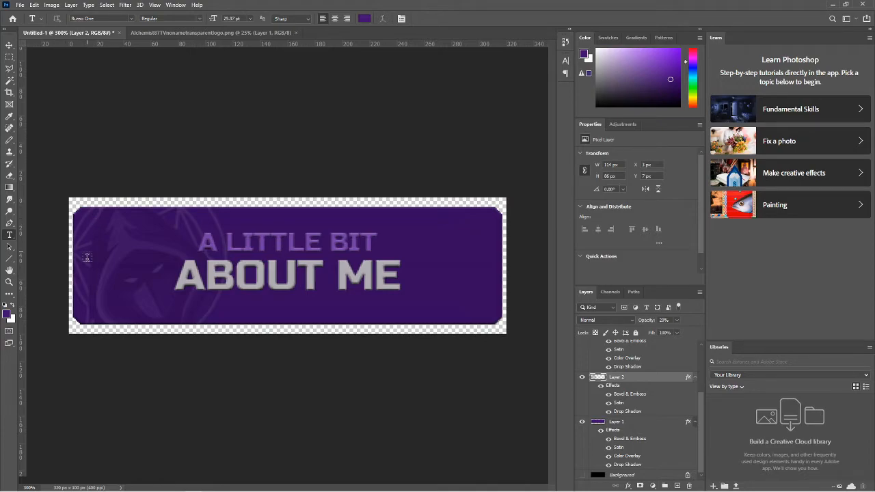
# - Put both text layers, the logo layer and the purple rectangle layer together into a new layer group
pyautogui.hotkey('ctrl', '+')
pyautogui.hotkey('ctrl', '+')
pyautogui.hotkey('ctrl', '+')
pyautogui.hotkey('ctrl', '+')
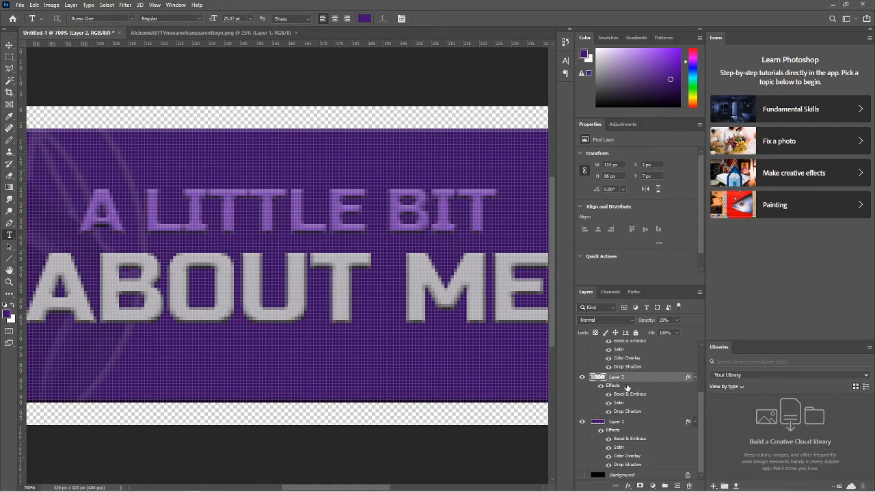
pyautogui.click(629, 422)
pyautogui.scroll(3, 628, 422)
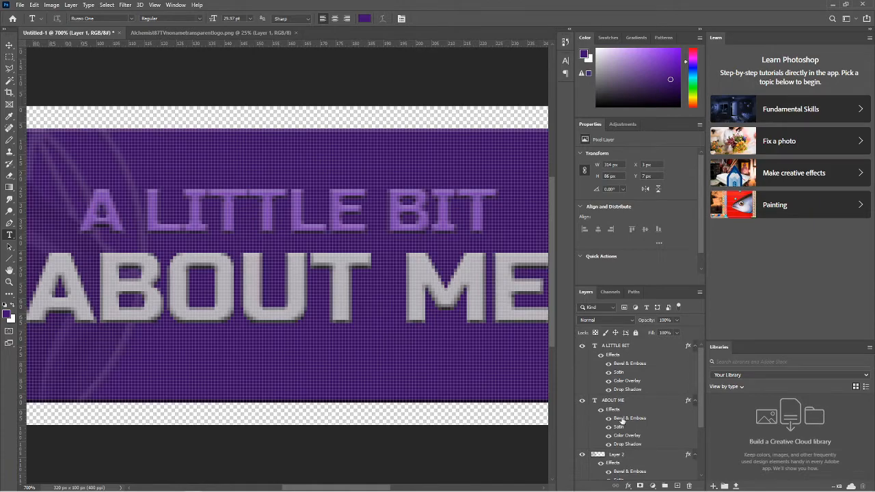
pyautogui.scroll(-3, 624, 427)
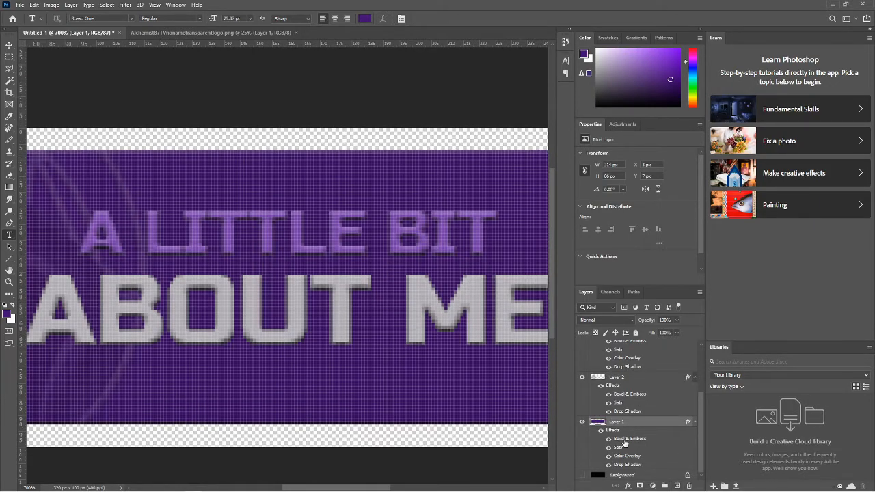
pyautogui.scroll(3, 624, 443)
pyautogui.click(627, 347)
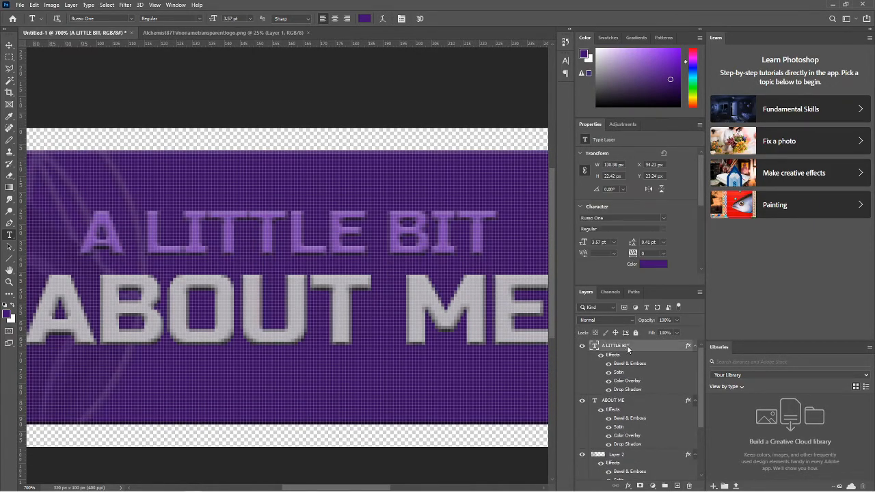
pyautogui.keyDown('ctrl'); pyautogui.click(630, 402); pyautogui.keyUp('ctrl')
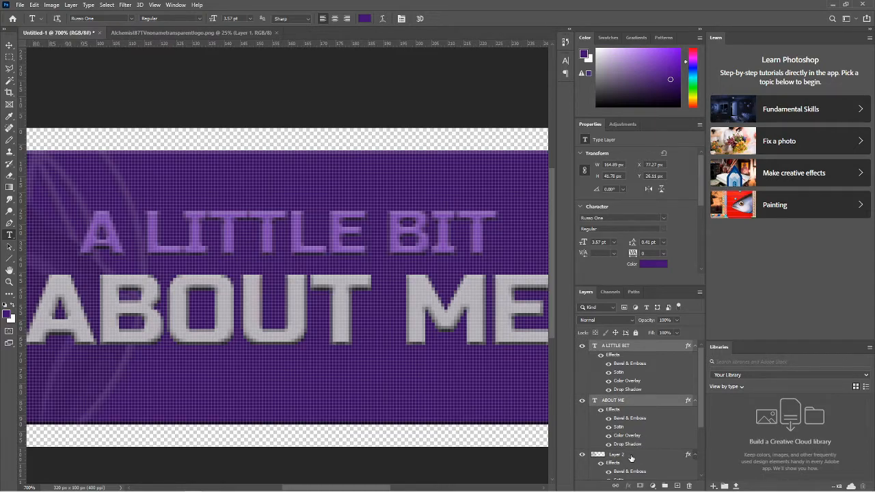
pyautogui.keyDown('ctrl'); pyautogui.click(632, 457); pyautogui.keyUp('ctrl')
pyautogui.scroll(-3, 632, 458)
pyautogui.keyDown('ctrl'); pyautogui.click(628, 424); pyautogui.keyUp('ctrl')
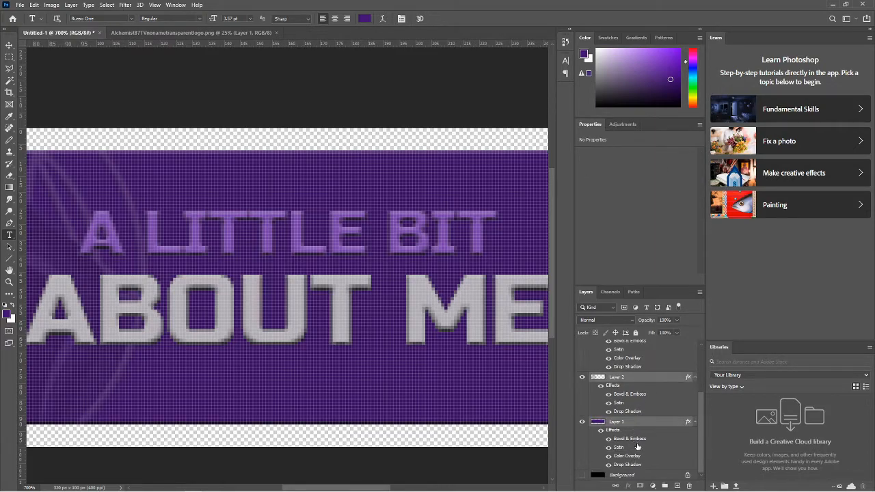
pyautogui.scroll(3, 627, 424)
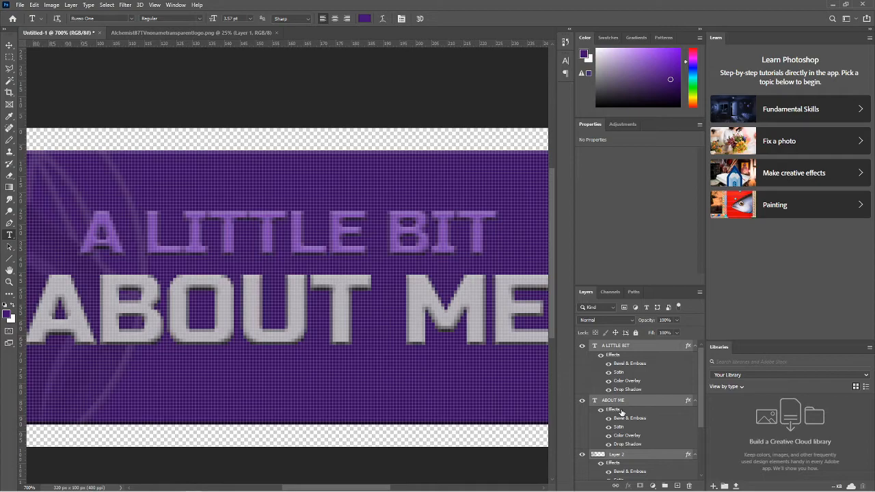
pyautogui.scroll(-3, 627, 453)
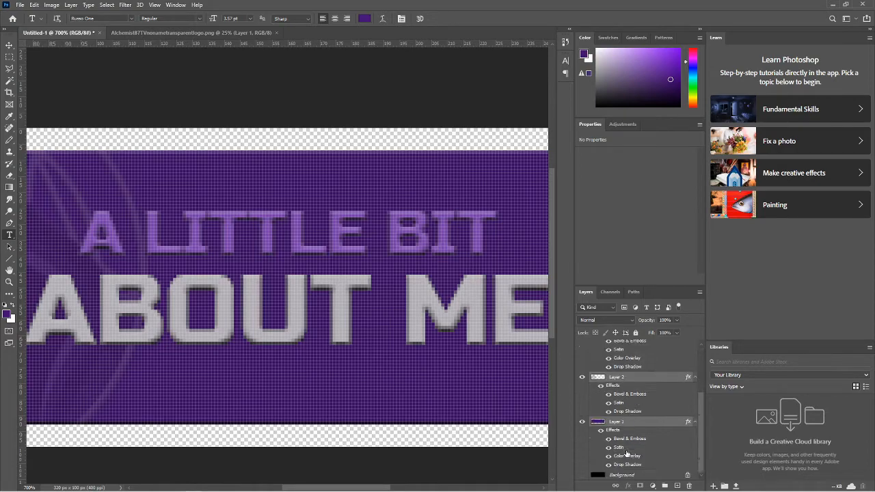
pyautogui.click(664, 486)
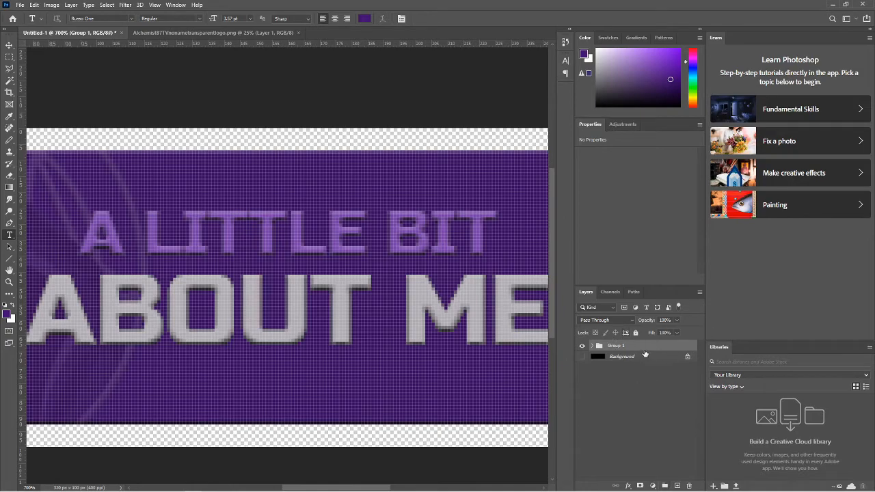
# - Add a new layer above the layer group and activate the Polygonal Lasso tool for the panel's upper-right corner
pyautogui.click(677, 486)
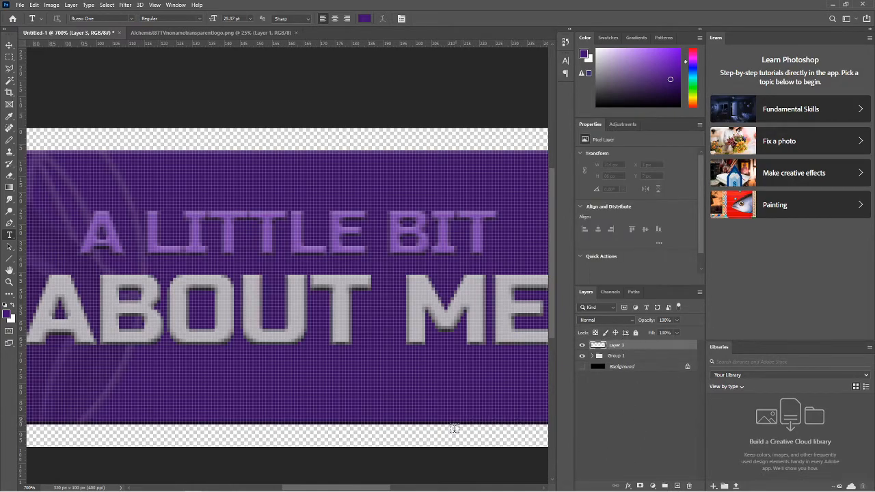
pyautogui.moveTo(342, 487); pyautogui.dragTo(421, 478)
pyautogui.scroll(2, 430, 417)
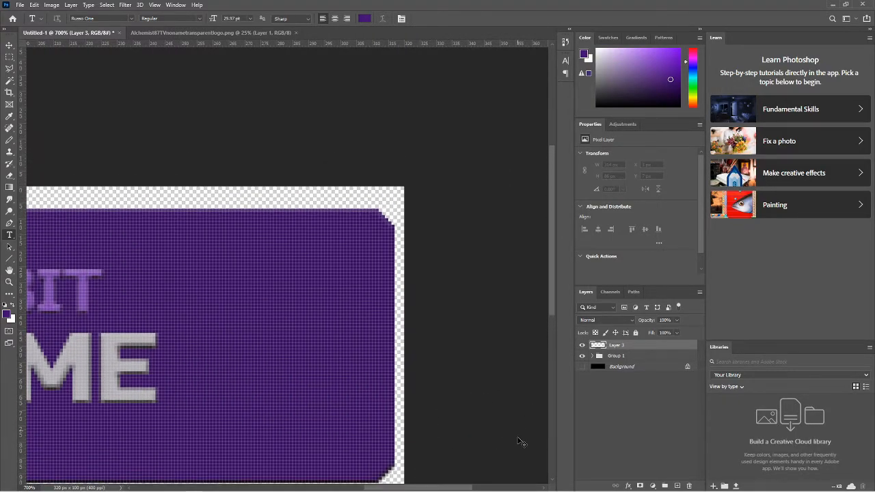
pyautogui.hotkey('ctrl', '+')
pyautogui.hotkey('ctrl', '+')
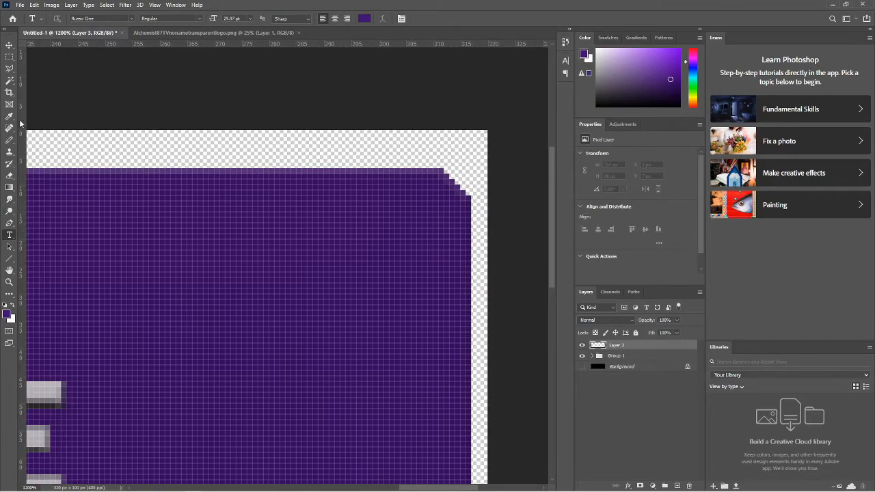
pyautogui.click(10, 68)
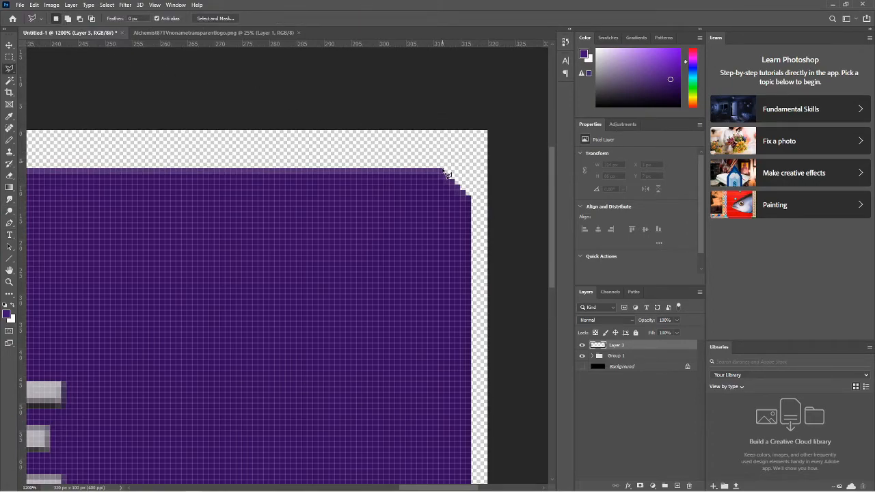
pyautogui.moveTo(443, 170); pyautogui.dragTo(474, 199)
pyautogui.click(472, 197)
pyautogui.click(444, 170)
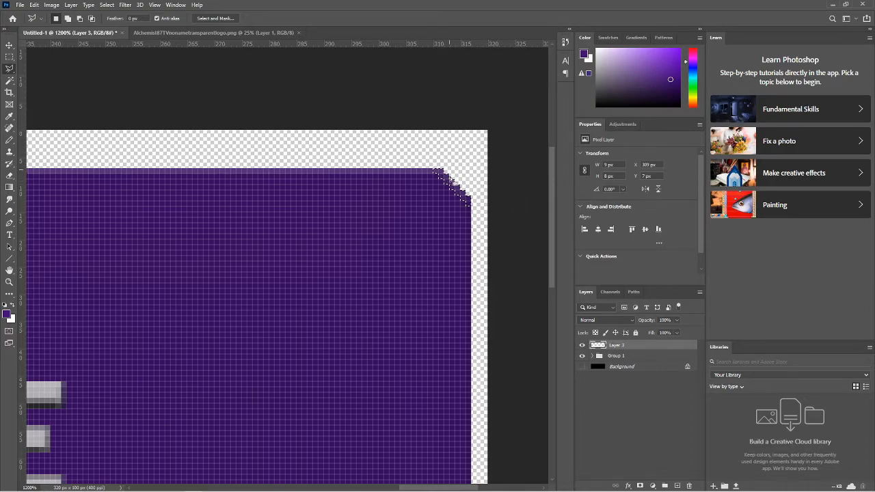
# - Select a diagonal band about 11 x 11 px along the panel's upper-right cut corner and fill it with the background color
pyautogui.click(417, 169)
pyautogui.click(444, 170)
pyautogui.click(470, 196)
pyautogui.click(471, 223)
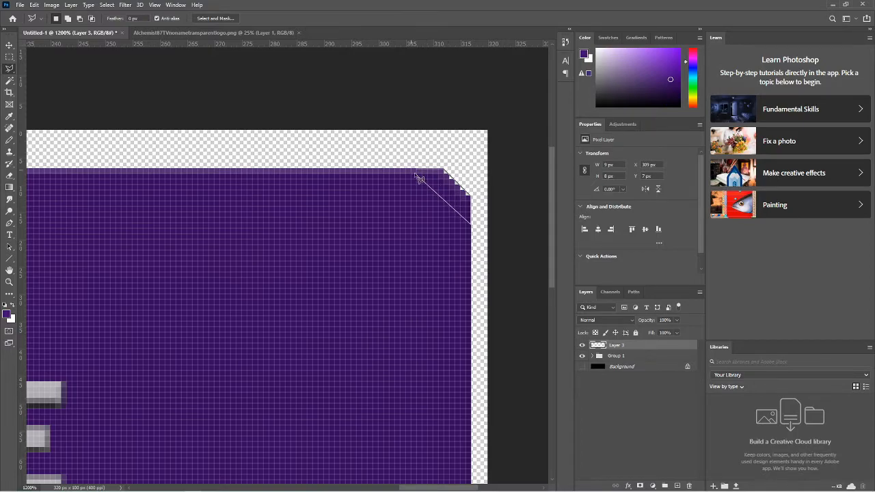
pyautogui.click(418, 171)
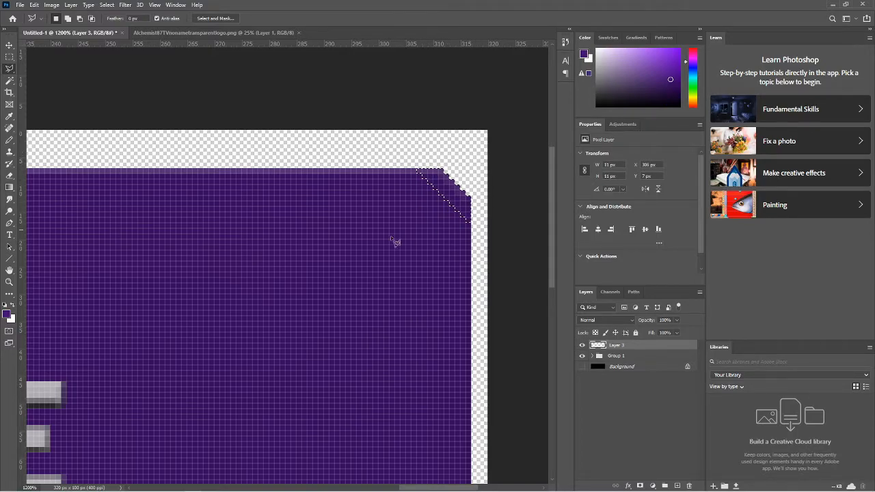
pyautogui.rightClick(444, 188)
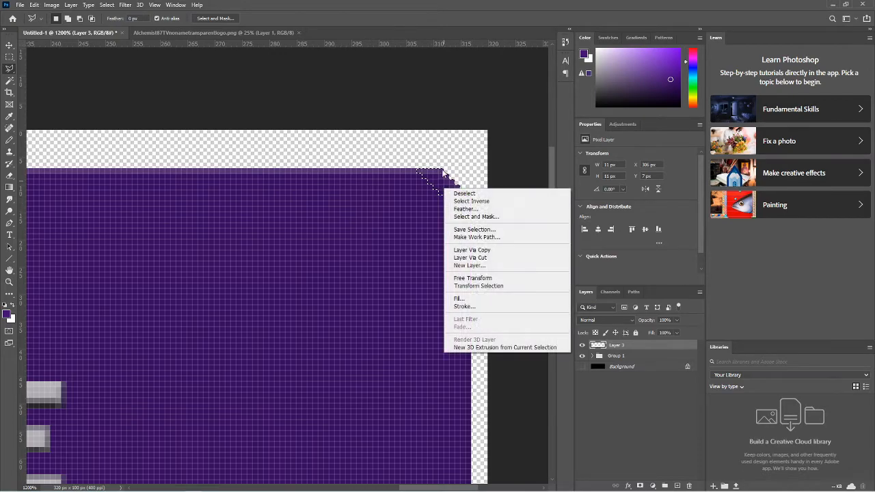
pyautogui.click(477, 301)
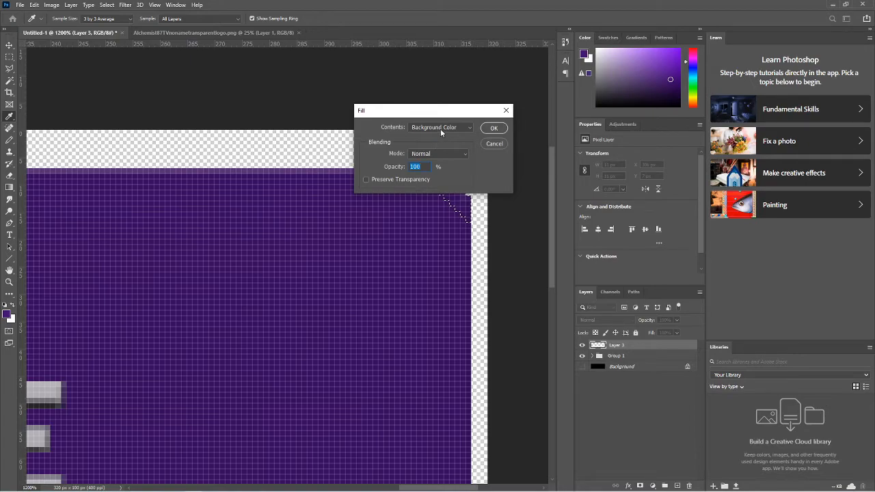
pyautogui.click(494, 128)
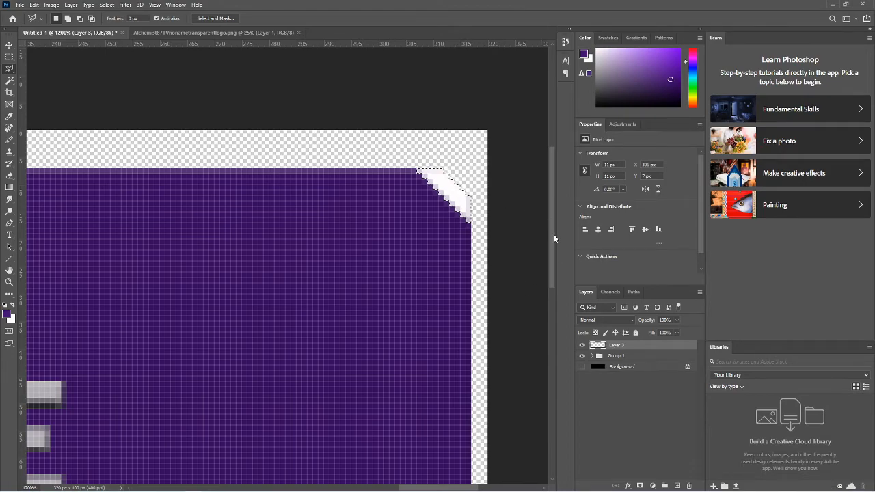
# - Check the filled corner band against the black Background layer by showing that layer and hiding it again
pyautogui.click(635, 357)
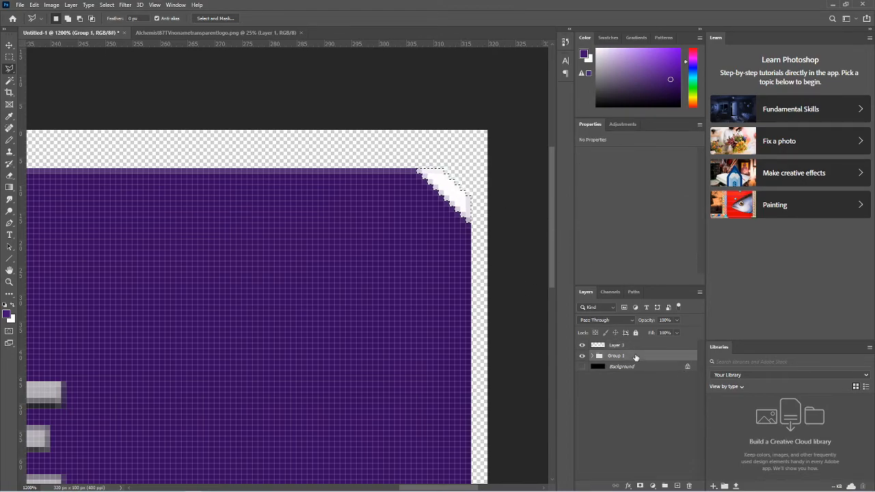
pyautogui.hotkey('ctrl', '-')
pyautogui.hotkey('ctrl', '-')
pyautogui.hotkey('ctrl', '-')
pyautogui.hotkey('ctrl', '-')
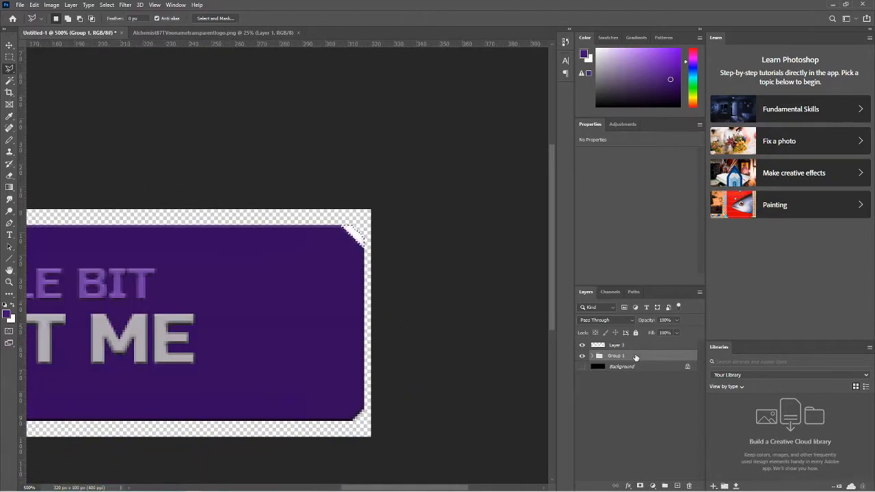
pyautogui.click(584, 368)
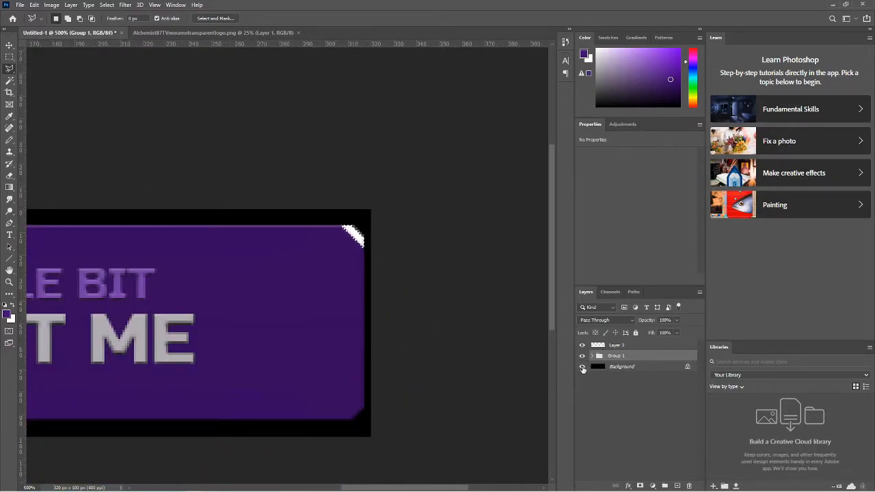
pyautogui.click(583, 367)
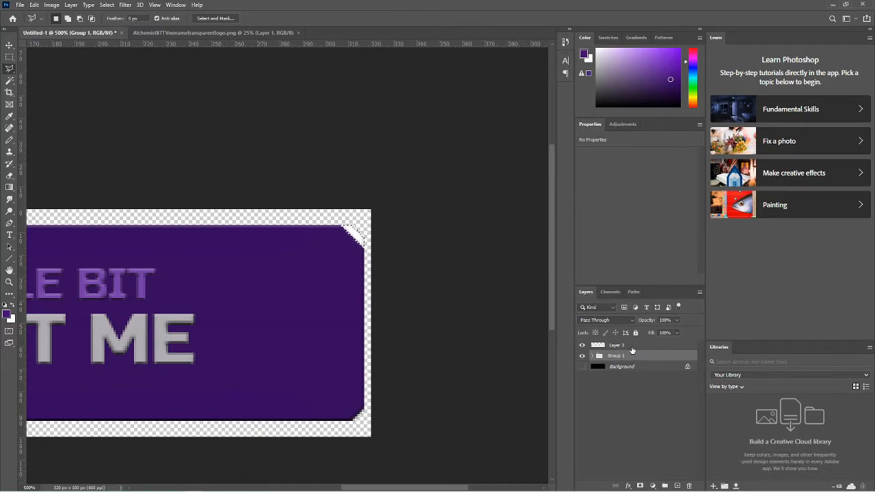
# - Enable Bevel & Emboss, Satin and Drop Shadow in the layer style of the corner band on Layer 3
pyautogui.doubleClick(632, 348)
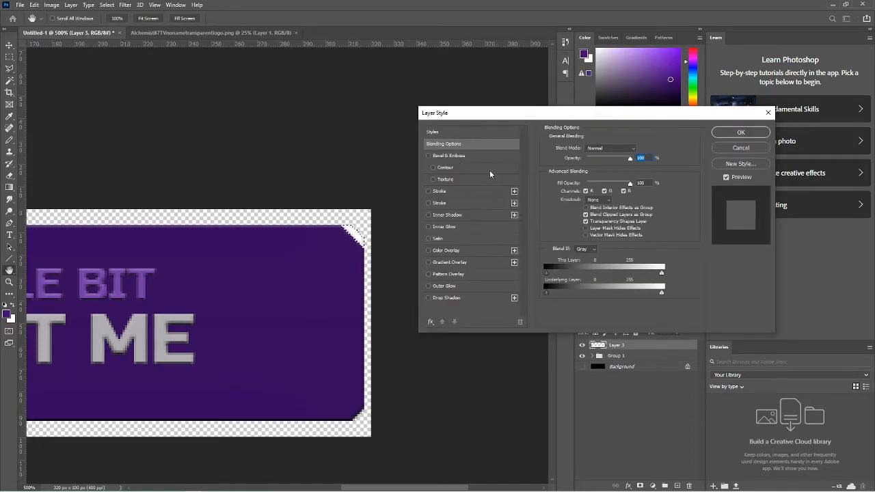
pyautogui.click(428, 155)
pyautogui.click(428, 239)
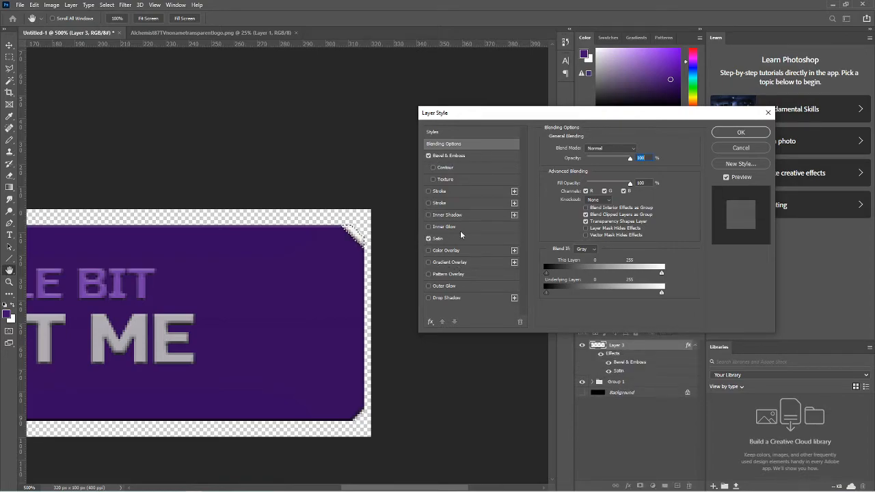
pyautogui.click(428, 297)
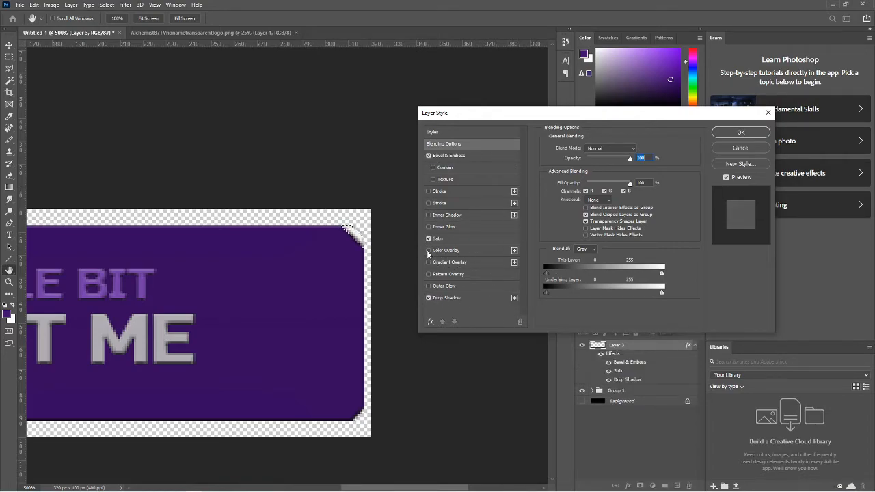
# - Enable a Color Overlay on the corner band and set its color to grey #aba7ae
pyautogui.click(428, 251)
pyautogui.click(451, 252)
pyautogui.click(644, 151)
pyautogui.moveTo(618, 268)
pyautogui.mouseDown()
pyautogui.moveTo(520, 264)
pyautogui.moveTo(519, 238)
pyautogui.mouseUp()
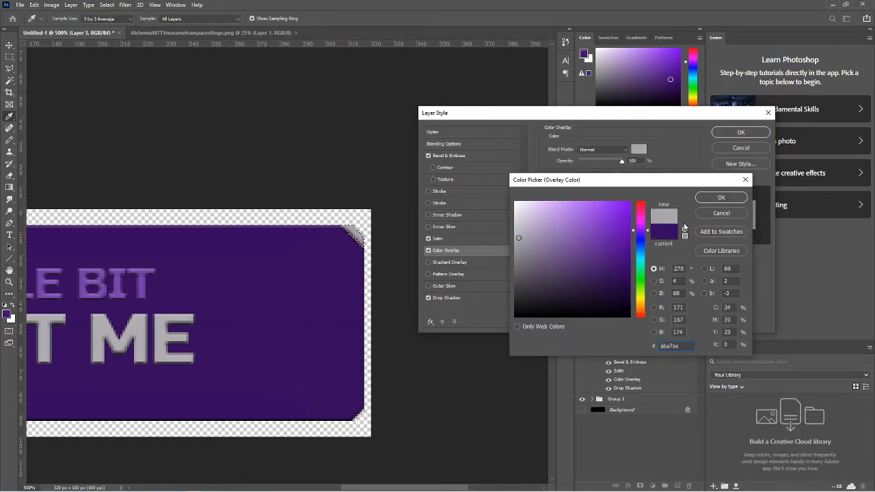
pyautogui.click(716, 198)
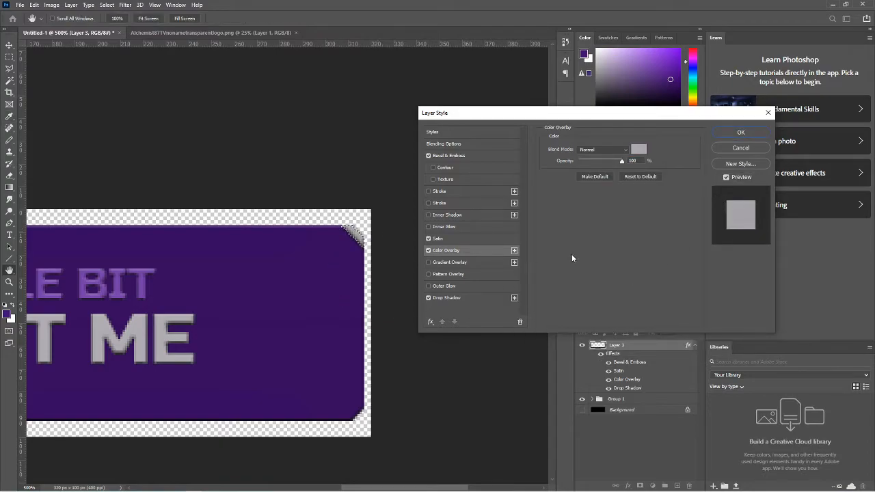
# - Change the corner band's Color Overlay to the lighter grey #c1c0c3
pyautogui.click(638, 149)
pyautogui.write('c1c0c3')
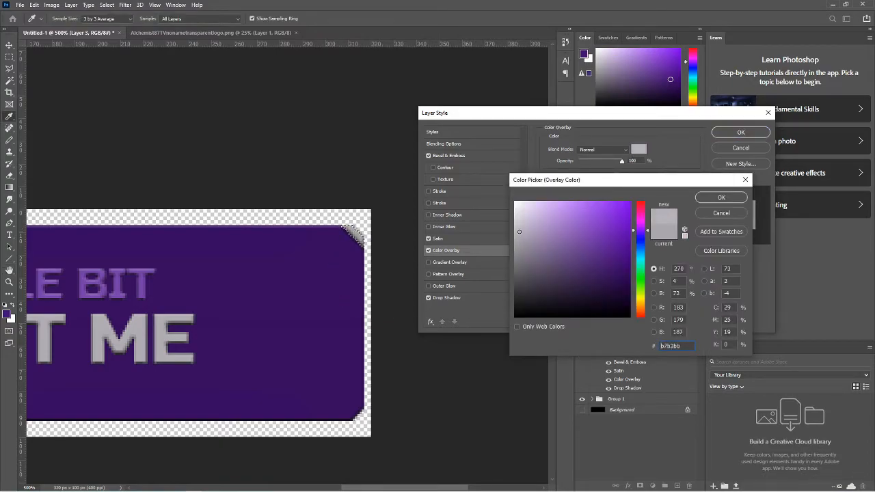
pyautogui.click(717, 200)
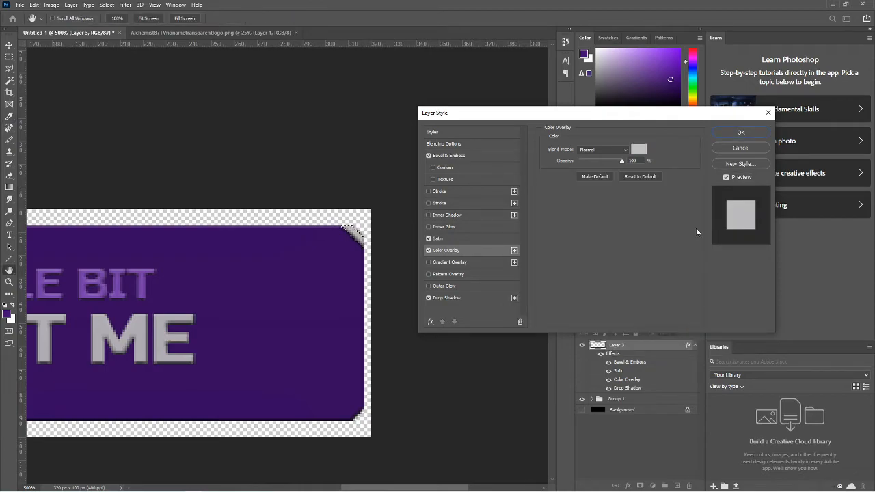
# - Sample grey #b0acb3 from the "ABOUT ME" lettering as the corner band's Color Overlay and apply the layer style
pyautogui.click(636, 151)
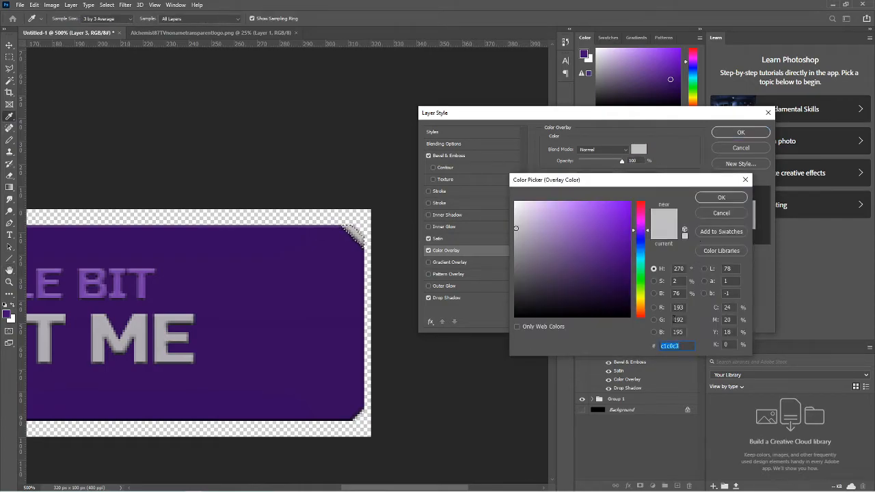
pyautogui.click(685, 235)
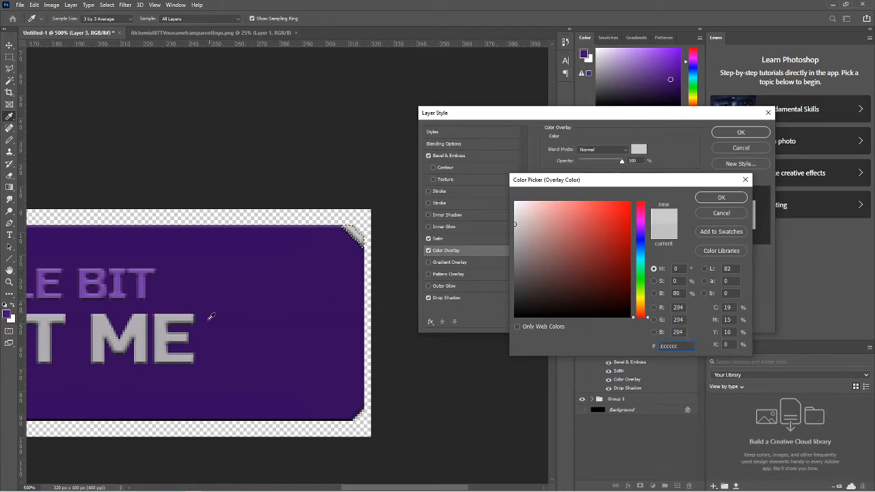
pyautogui.click(164, 331)
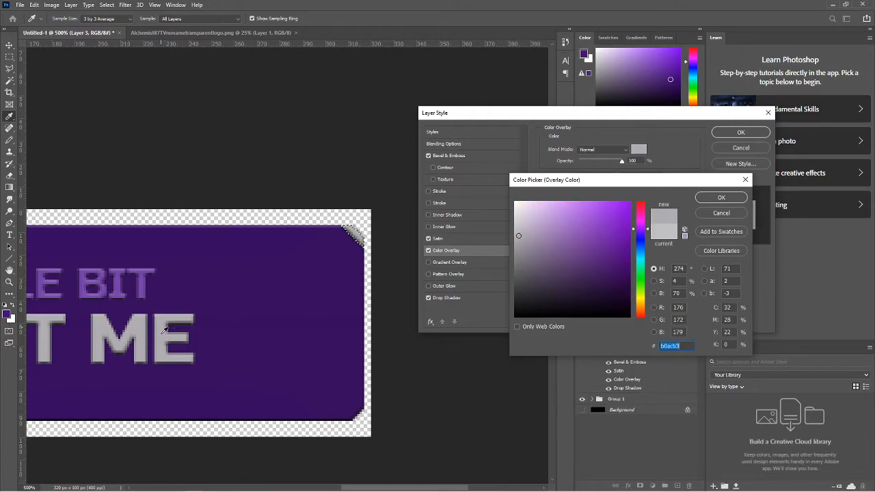
pyautogui.click(723, 198)
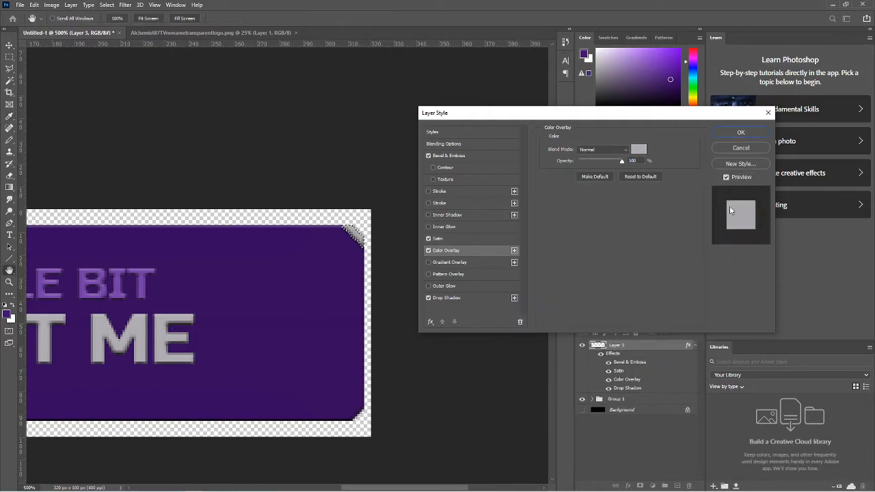
pyautogui.click(735, 132)
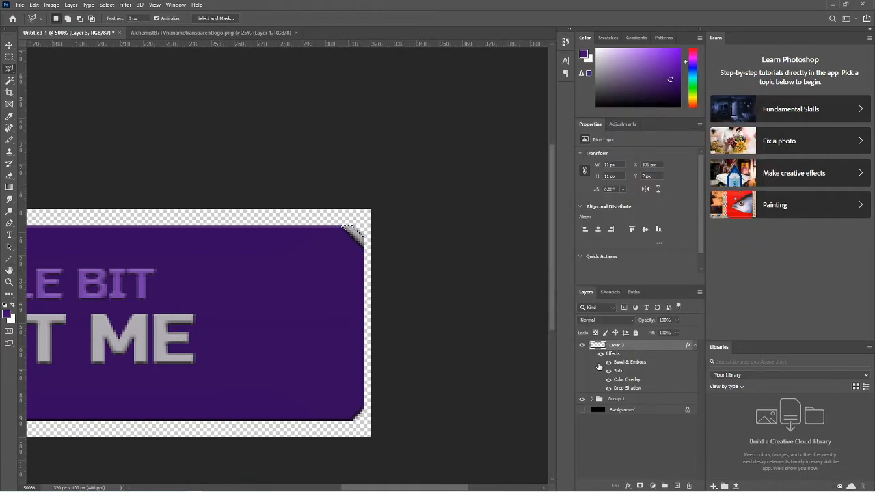
# - Duplicate the styled corner band layer, Layer 3, within the same document
pyautogui.click(641, 399)
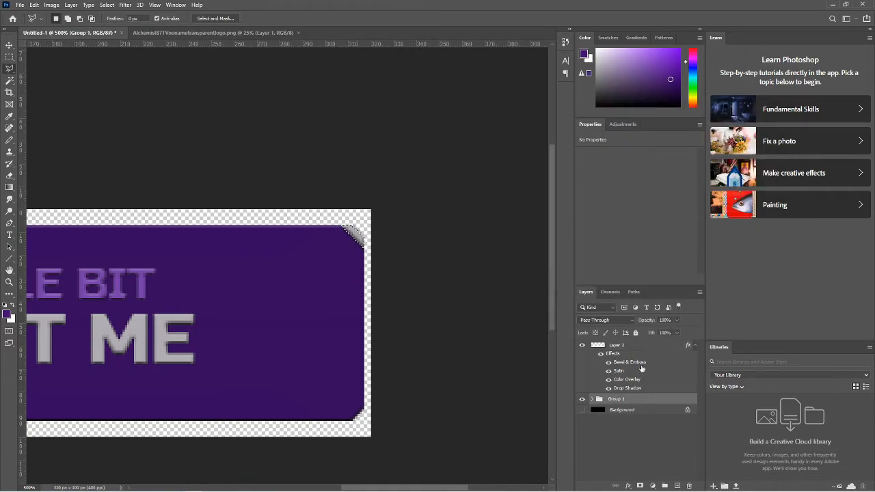
pyautogui.click(641, 345)
pyautogui.rightClick(643, 344)
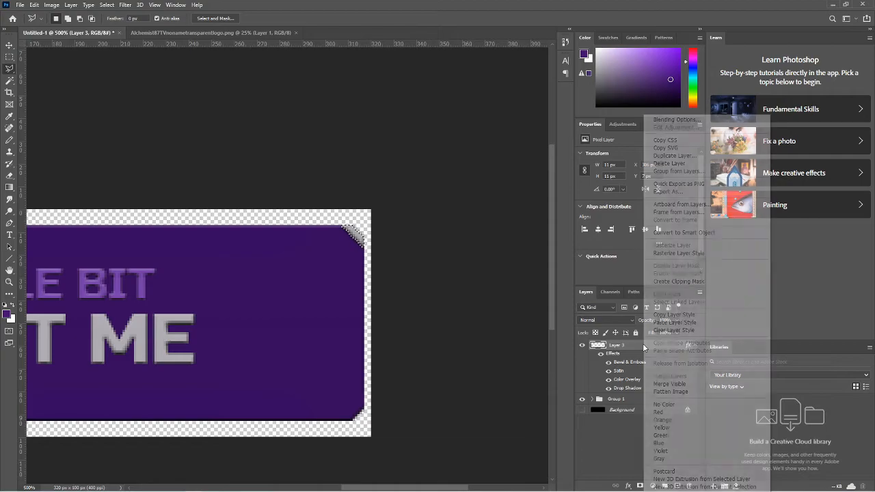
pyautogui.click(683, 157)
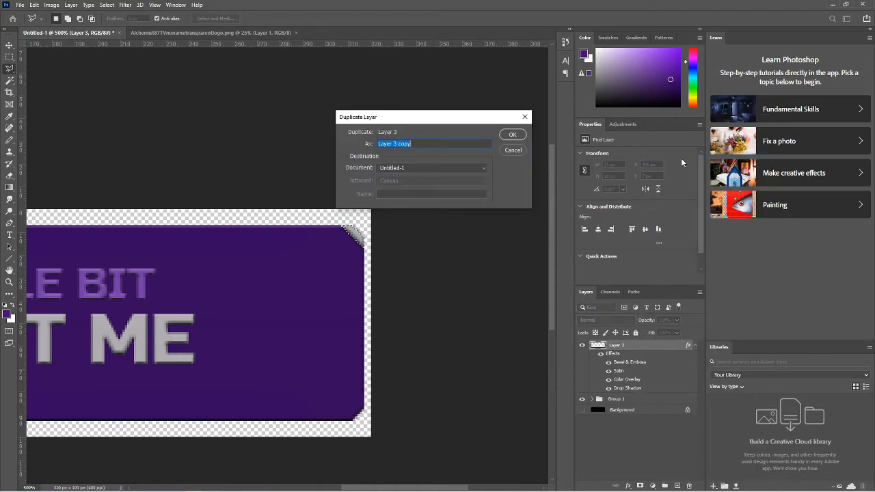
pyautogui.click(513, 135)
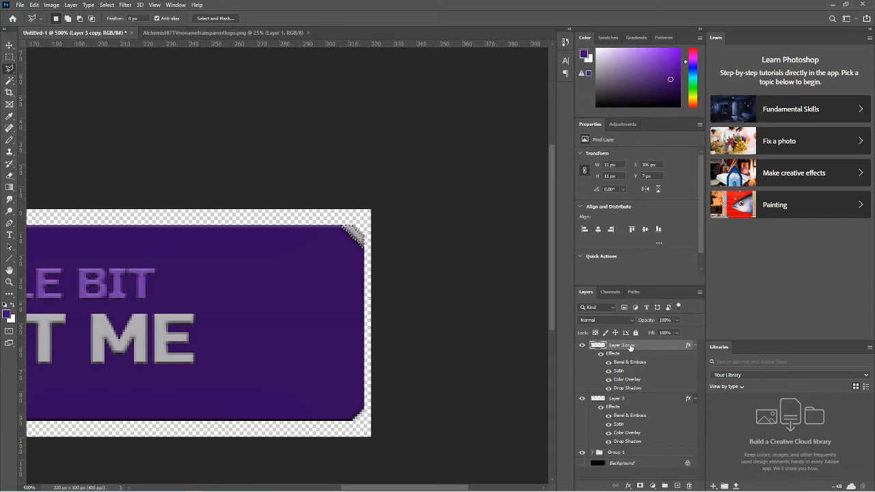
# - Start a free transform on the duplicated corner band, shift it below the original and flip it horizontally
pyautogui.hotkey('ctrl', 't')
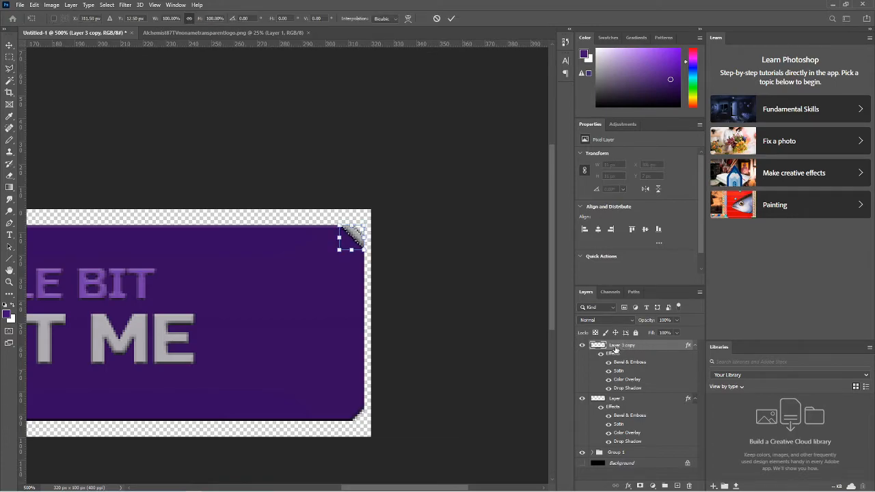
pyautogui.moveTo(352, 232); pyautogui.dragTo(351, 250)
pyautogui.rightClick(354, 255)
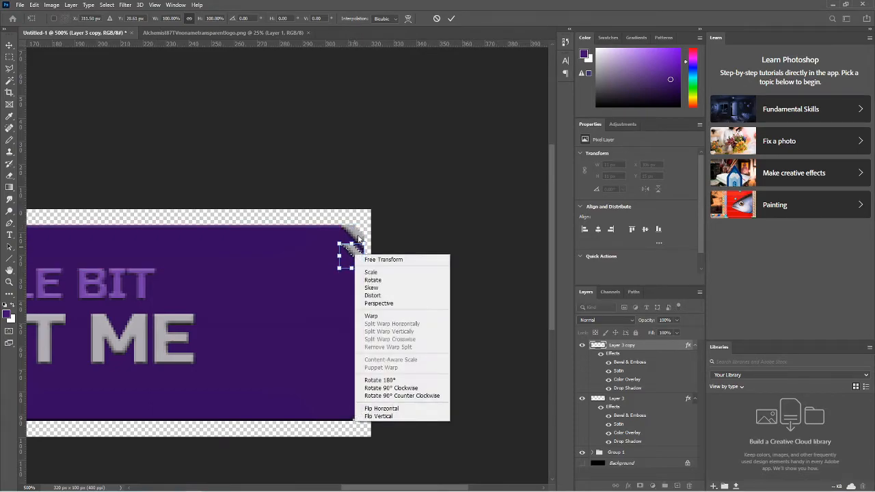
pyautogui.click(399, 411)
# - Move the flipped band into the panel's upper-left cut corner at X 8.50 px, Y 12.50 px and apply the transform
pyautogui.moveTo(427, 487); pyautogui.dragTo(370, 478)
pyautogui.hotkey('ctrl', '-')
pyautogui.hotkey('ctrl', '-')
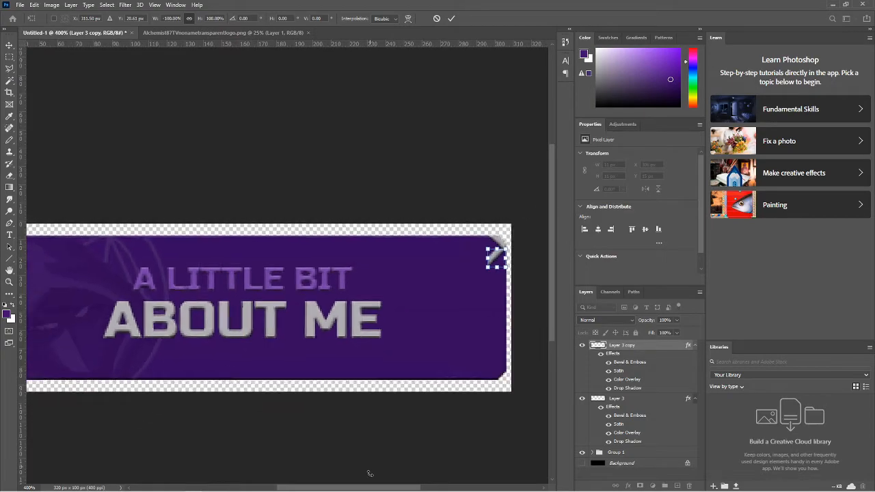
pyautogui.moveTo(493, 231); pyautogui.dragTo(82, 217)
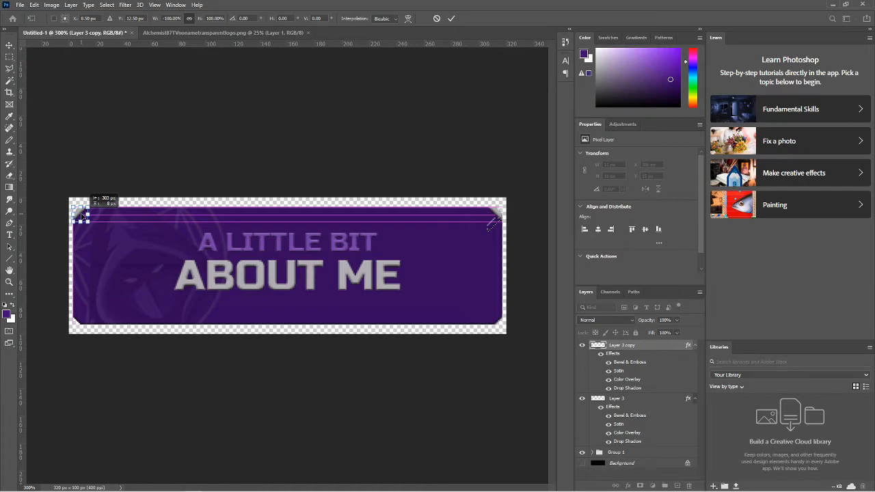
pyautogui.moveTo(82, 217); pyautogui.dragTo(82, 217)
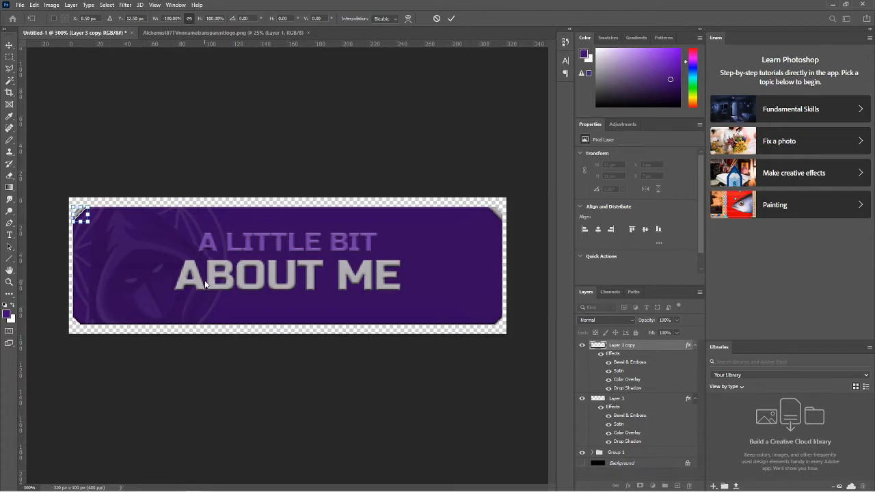
pyautogui.scroll(1, 205, 282)
pyautogui.scroll(1, 205, 280)
pyautogui.moveTo(375, 490); pyautogui.dragTo(291, 434)
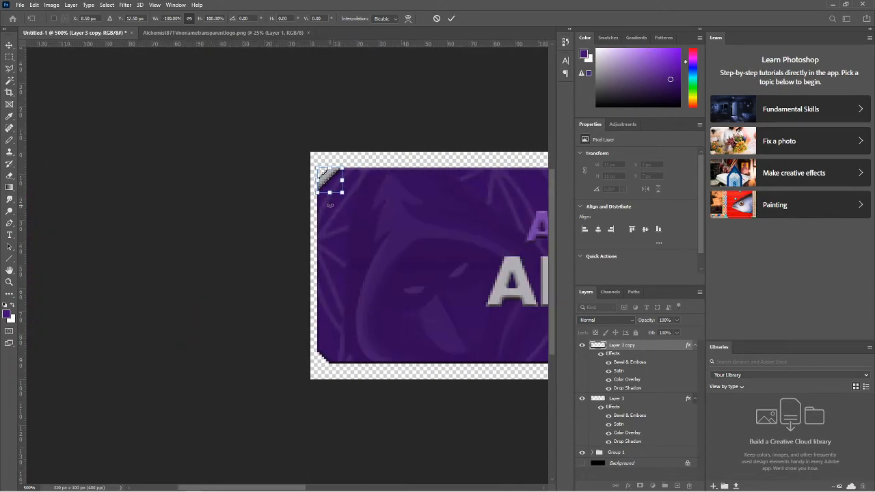
pyautogui.scroll(3, 330, 204)
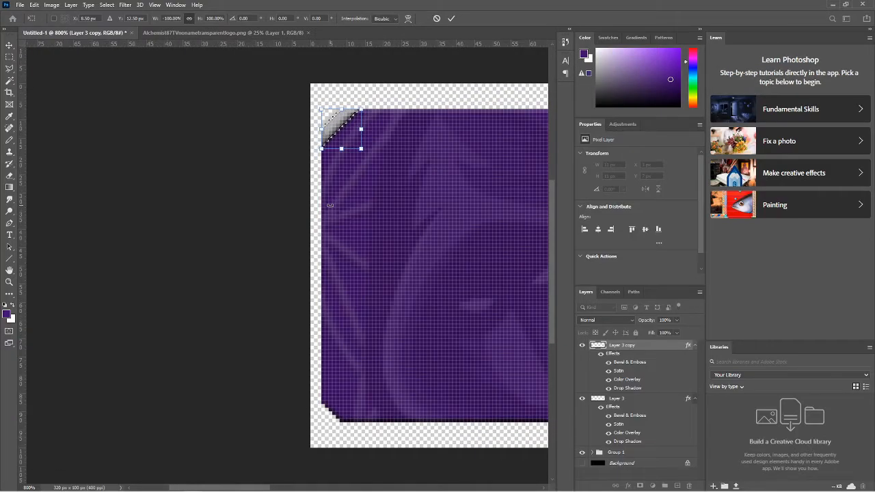
pyautogui.moveTo(338, 128); pyautogui.dragTo(340, 127)
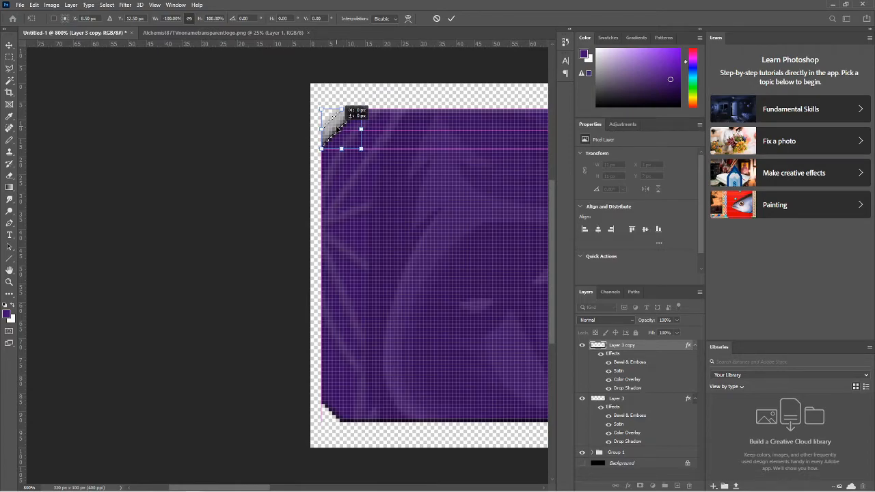
pyautogui.moveTo(340, 127); pyautogui.dragTo(340, 128)
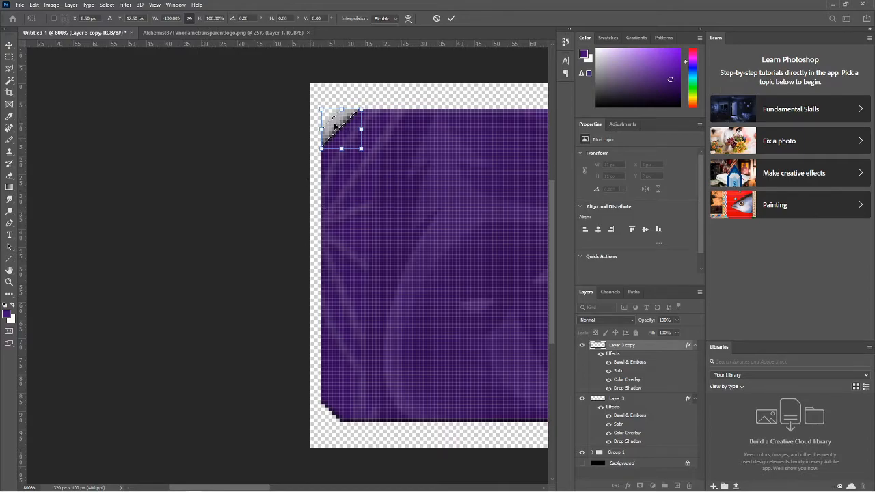
pyautogui.press('Return')
# - Duplicate the upper-left corner band, Layer 3 copy, within the same document
pyautogui.rightClick(629, 347)
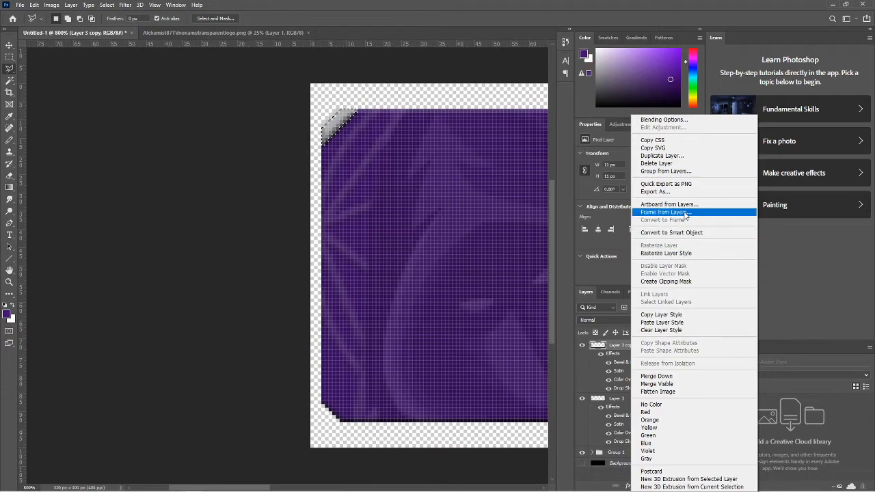
pyautogui.click(677, 156)
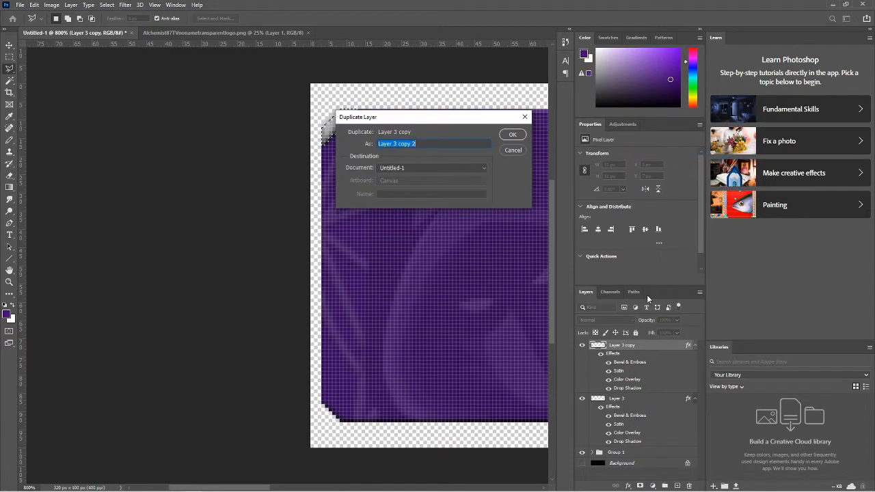
pyautogui.click(512, 134)
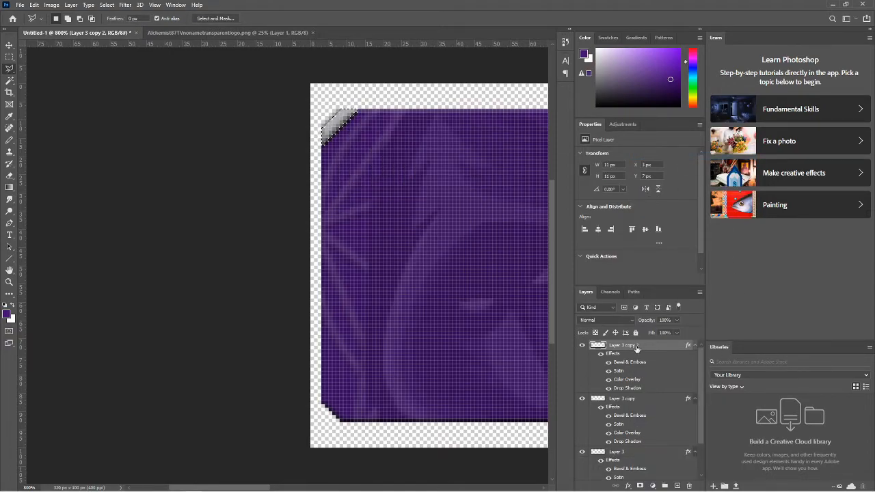
# - Flip the new copy vertically, move it 75 px straight down into the panel's lower-left cut corner and apply the transform
pyautogui.hotkey('ctrl', 't')
pyautogui.rightClick(339, 128)
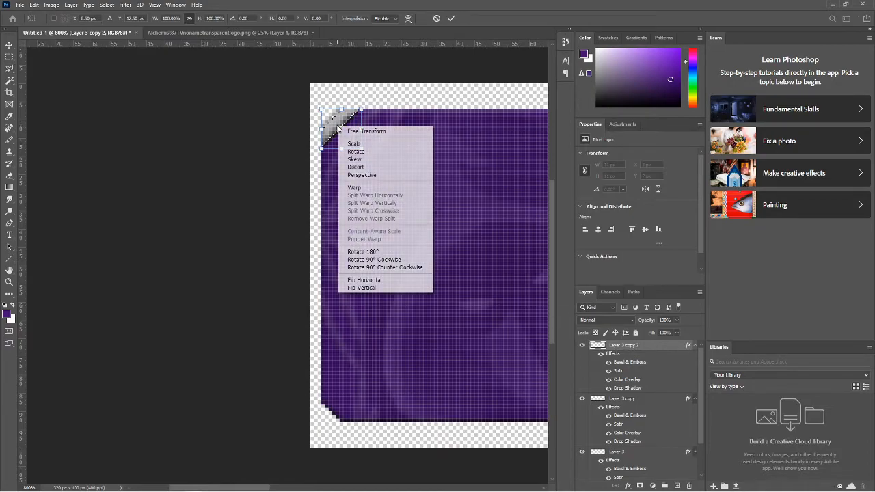
pyautogui.click(385, 289)
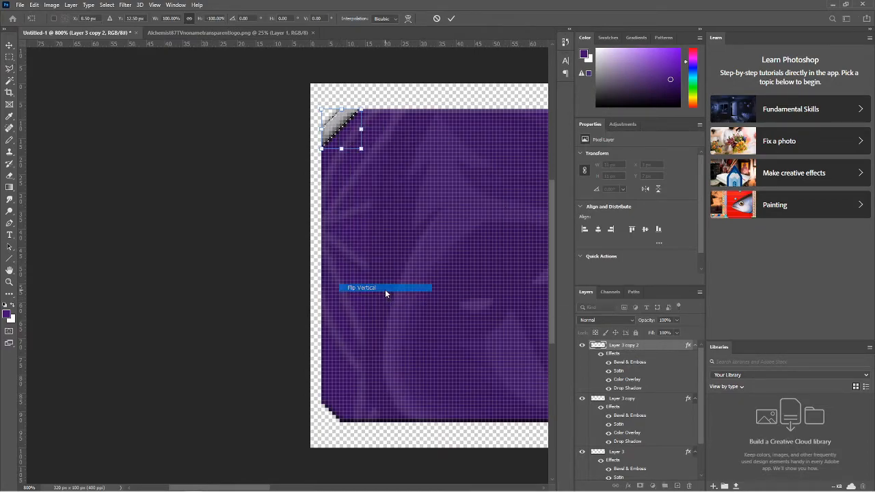
pyautogui.moveTo(337, 138); pyautogui.dragTo(336, 413)
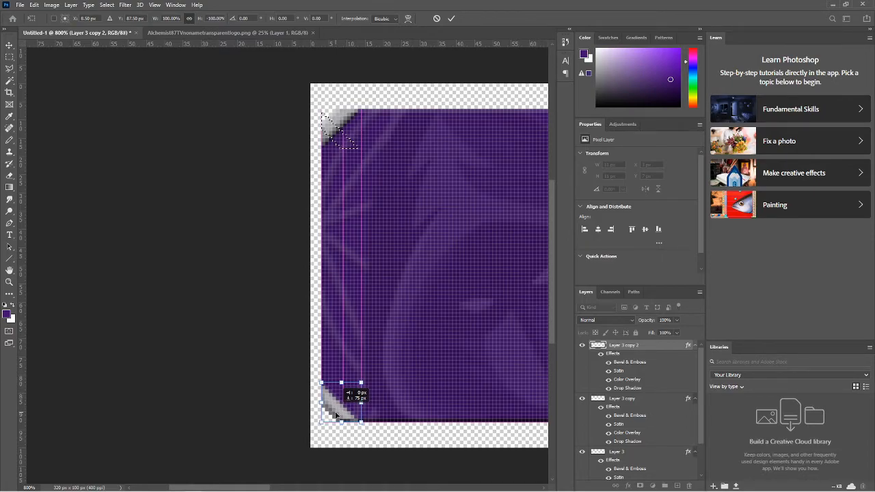
pyautogui.moveTo(336, 413); pyautogui.dragTo(336, 413)
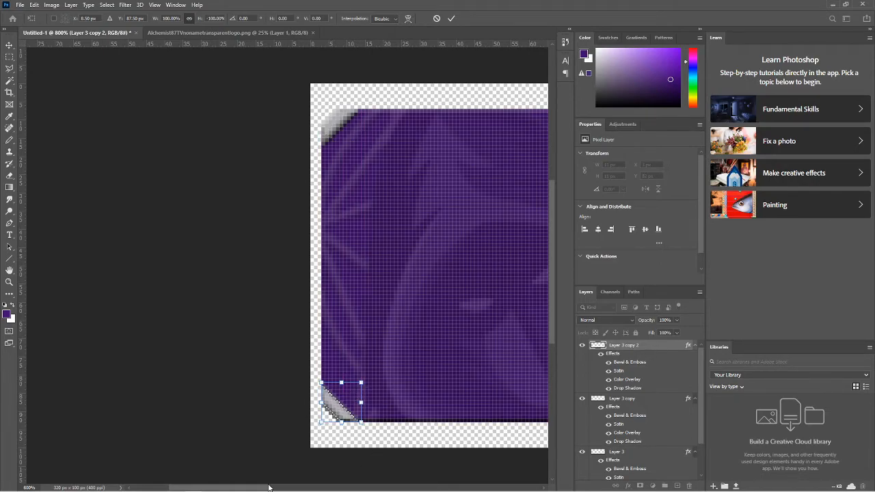
pyautogui.hscroll(3, 399, 341)
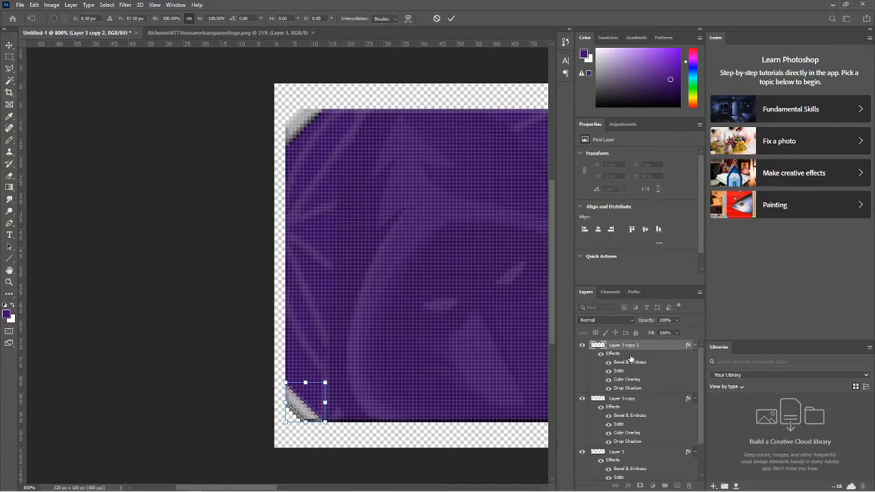
pyautogui.press('Return')
# - Duplicate the lower-left corner band, Layer 3 copy 2, within the same document
pyautogui.rightClick(640, 349)
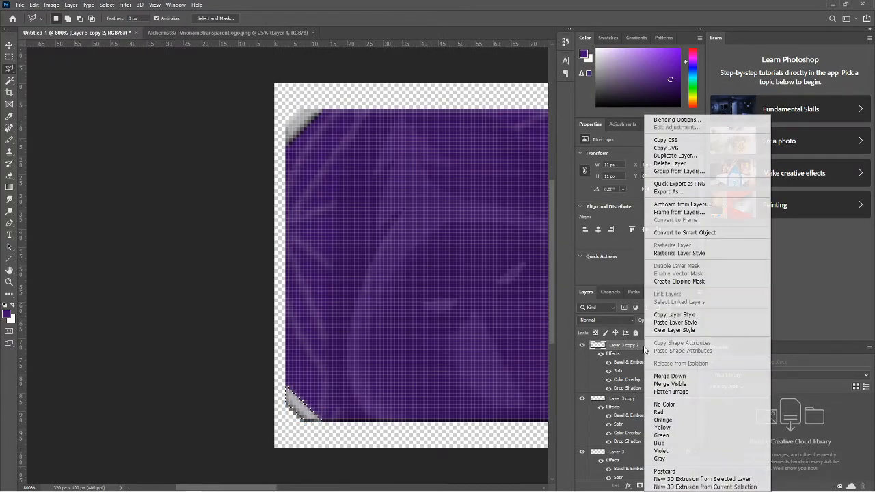
pyautogui.click(701, 156)
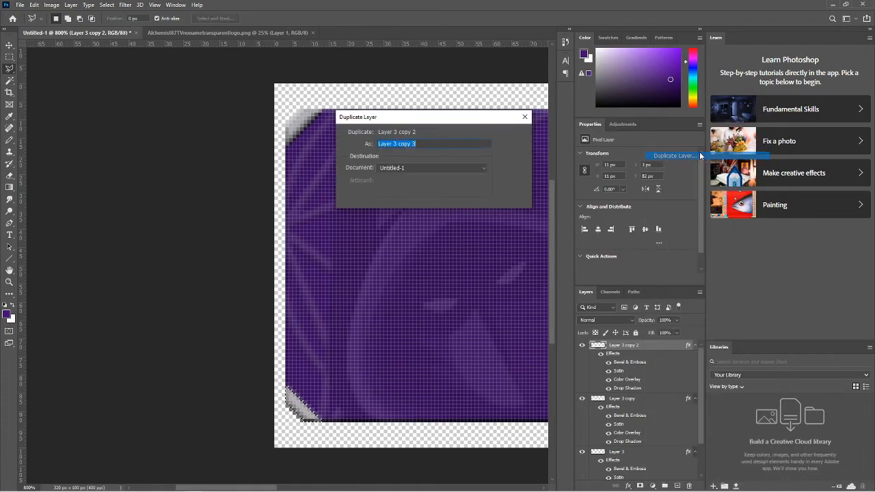
pyautogui.click(513, 135)
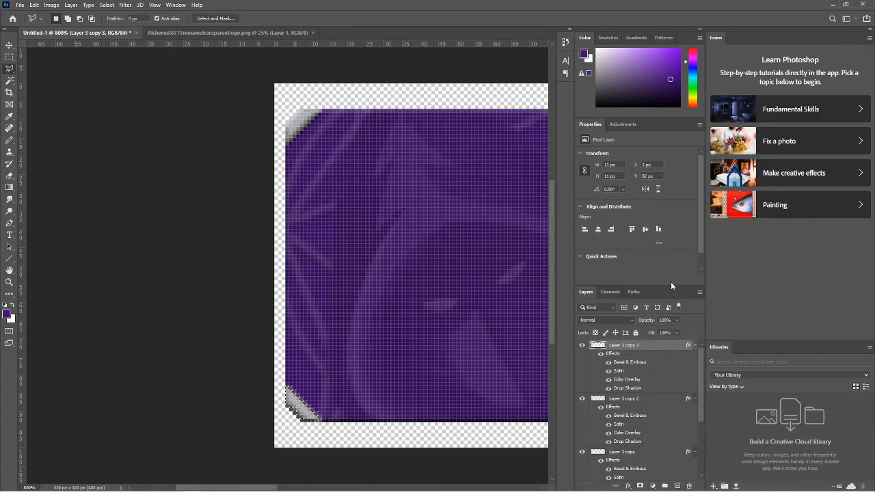
# - Free-transform the newest corner band copy and flip it horizontally
pyautogui.rightClick(628, 347)
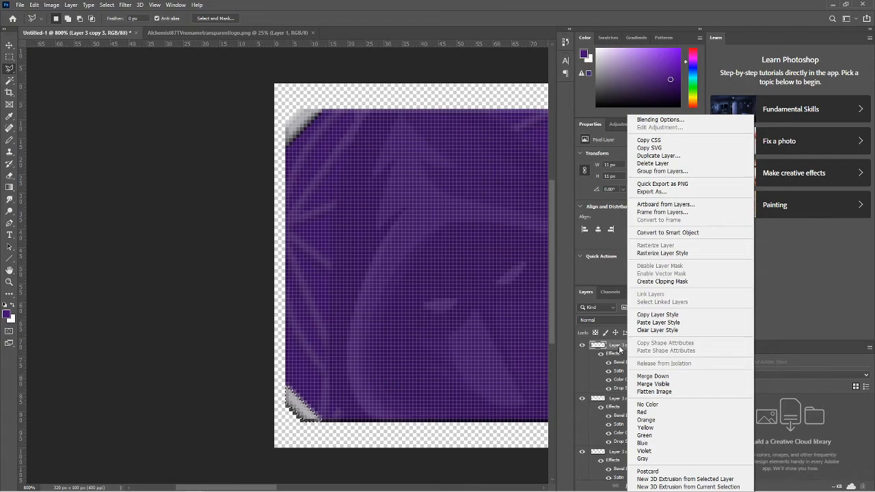
pyautogui.press('Escape')
pyautogui.hotkey('ctrl', 't')
pyautogui.rightClick(299, 411)
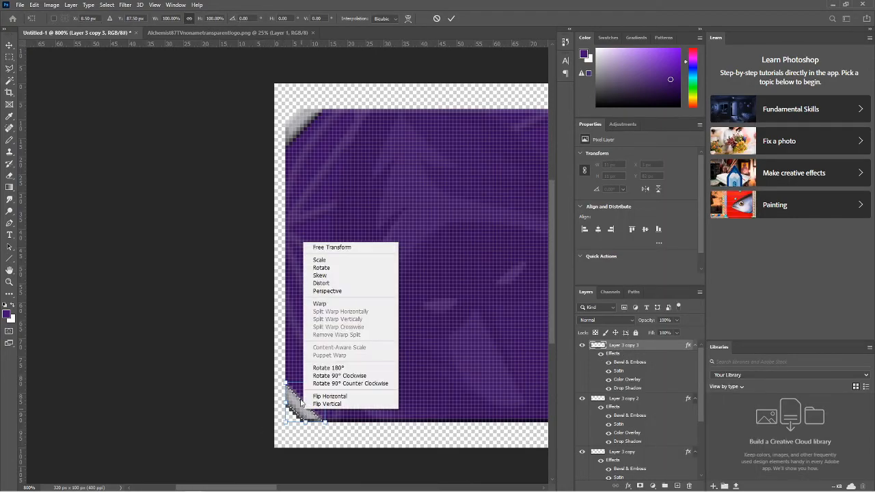
pyautogui.click(357, 400)
# - Move the horizontally flipped band into the panel's lower-right cut corner at X 311.50 px, Y 87.50 px, apply the transform and deselect
pyautogui.moveTo(304, 407); pyautogui.dragTo(462, 422)
pyautogui.hotkey('ctrl', '-')
pyautogui.hotkey('ctrl', '-')
pyautogui.hotkey('ctrl', '-')
pyautogui.hotkey('ctrl', '-')
pyautogui.hotkey('ctrl', '-')
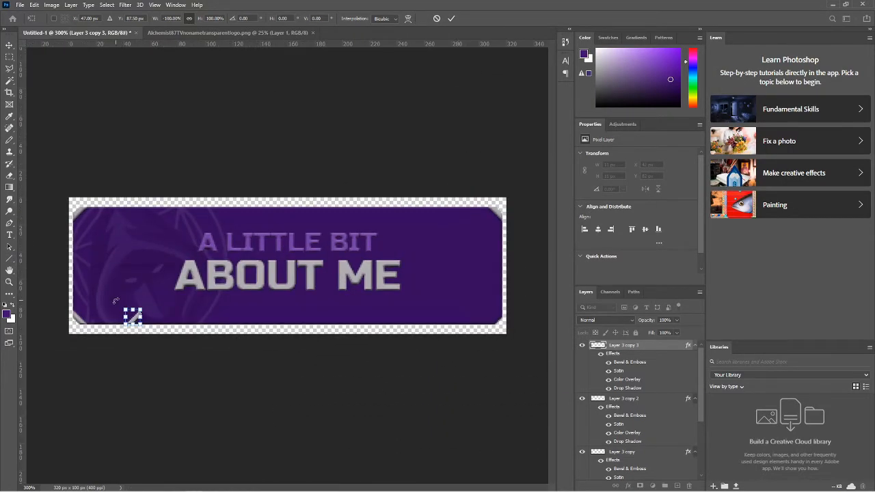
pyautogui.moveTo(134, 318); pyautogui.dragTo(497, 321)
pyautogui.hotkey('ctrl', '+')
pyautogui.hotkey('ctrl', '+')
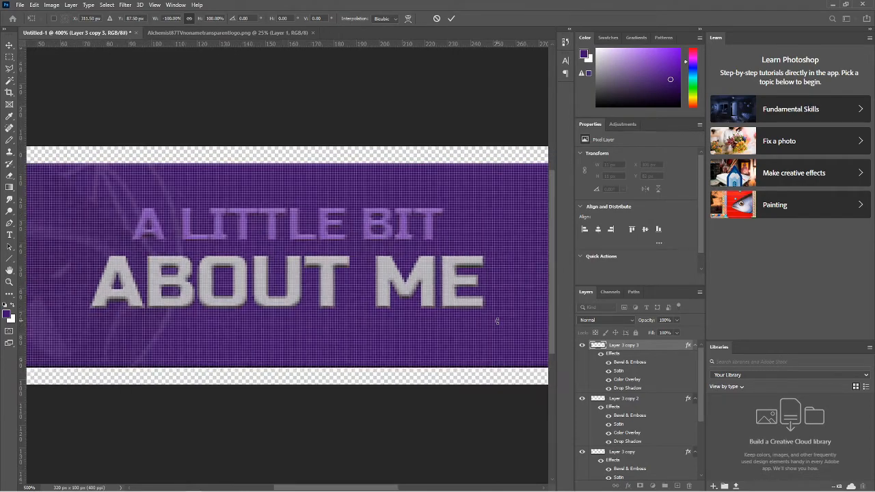
pyautogui.hotkey('ctrl', '+')
pyautogui.hotkey('ctrl', '+')
pyautogui.moveTo(297, 489); pyautogui.dragTo(367, 478)
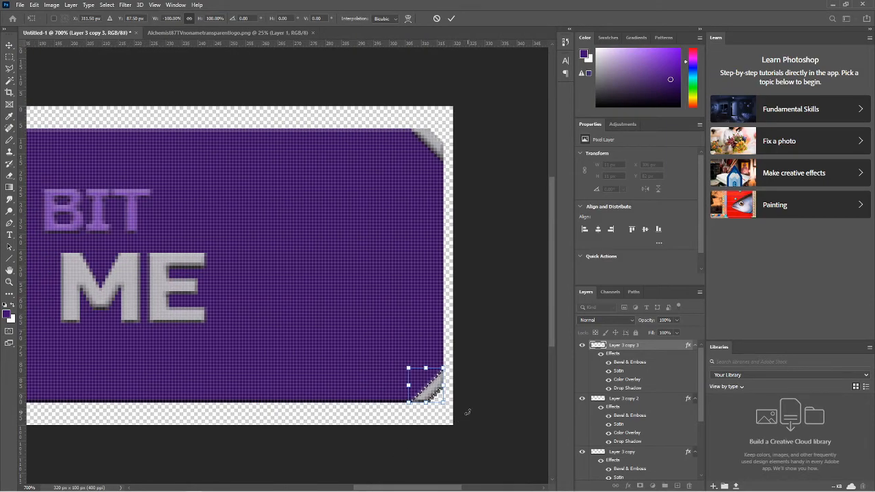
pyautogui.click(630, 402)
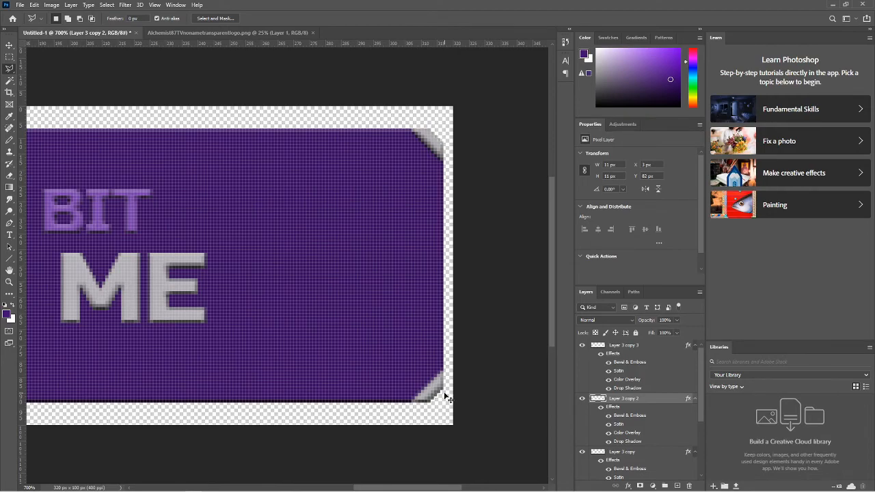
pyautogui.scroll(-4, 446, 396)
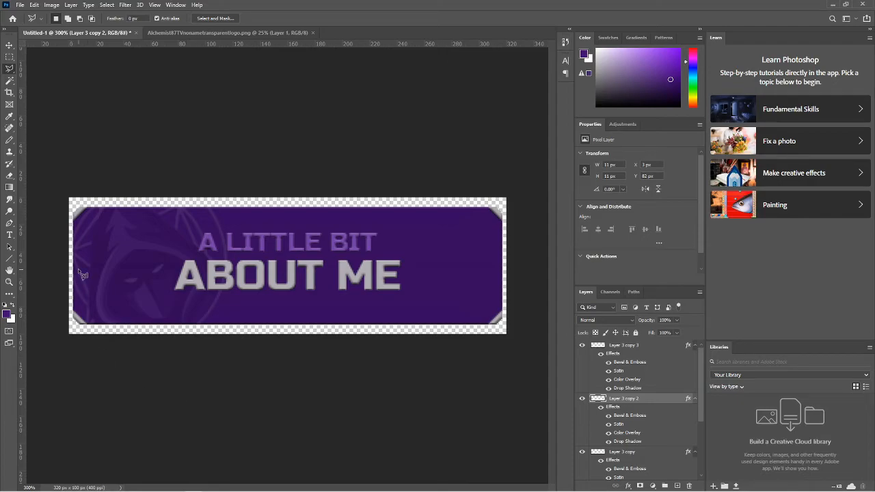
# - Start Save As for the panel document and choose the OneDrive - Personal Desktop folder as its location
pyautogui.click(24, 7)
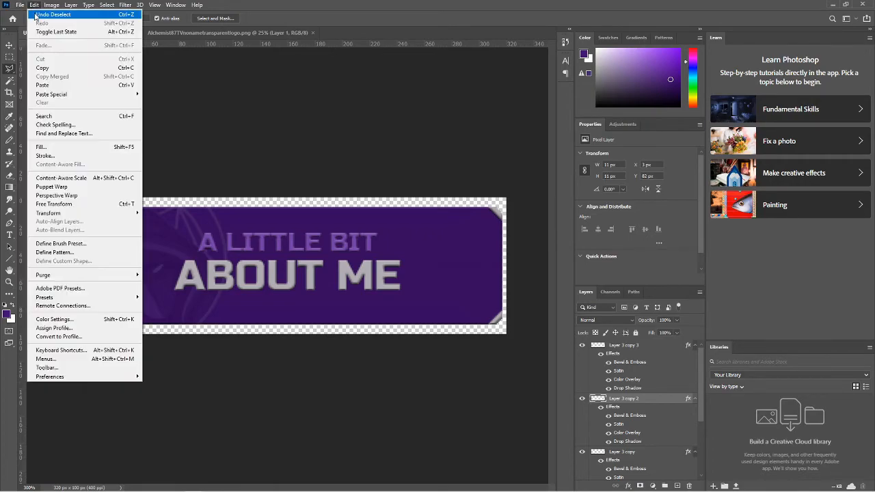
pyautogui.click(33, 115)
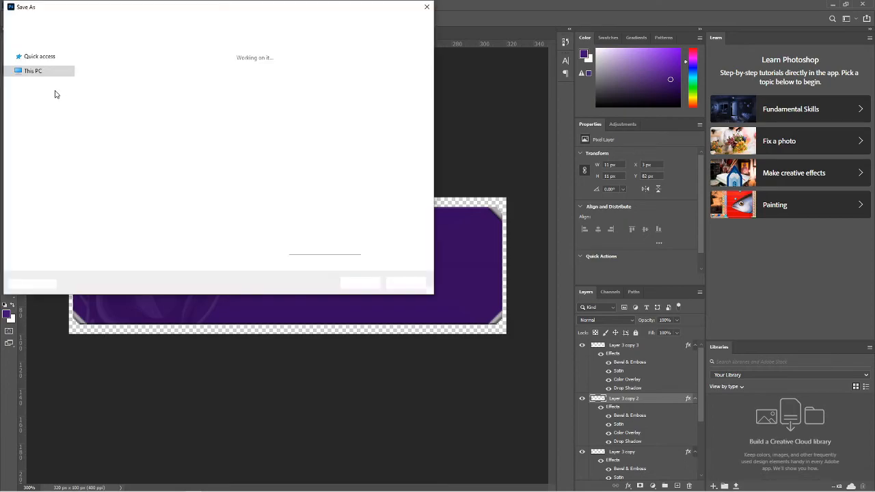
pyautogui.moveTo(232, 7); pyautogui.dragTo(485, 16)
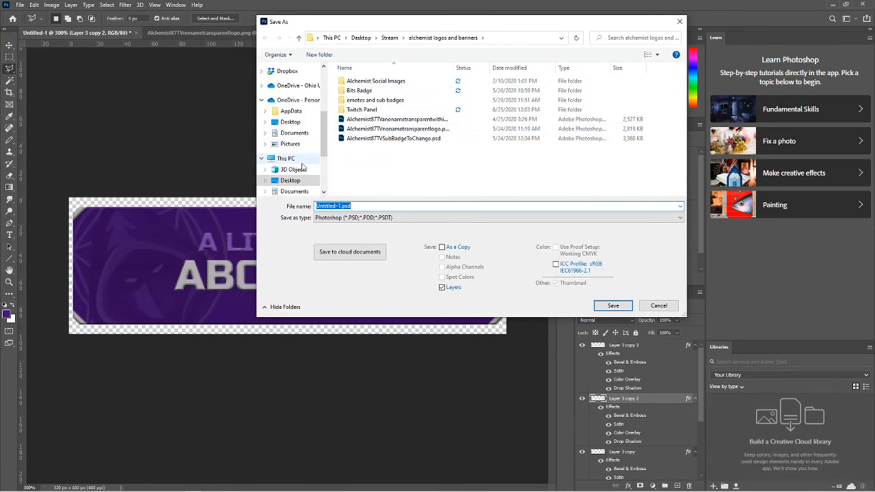
pyautogui.click(299, 124)
# - Name the file "Youtube video panel.psd" and save it in Photoshop format with layers
pyautogui.click(339, 206)
pyautogui.click(340, 206)
pyautogui.doubleClick(340, 206)
pyautogui.click(340, 208)
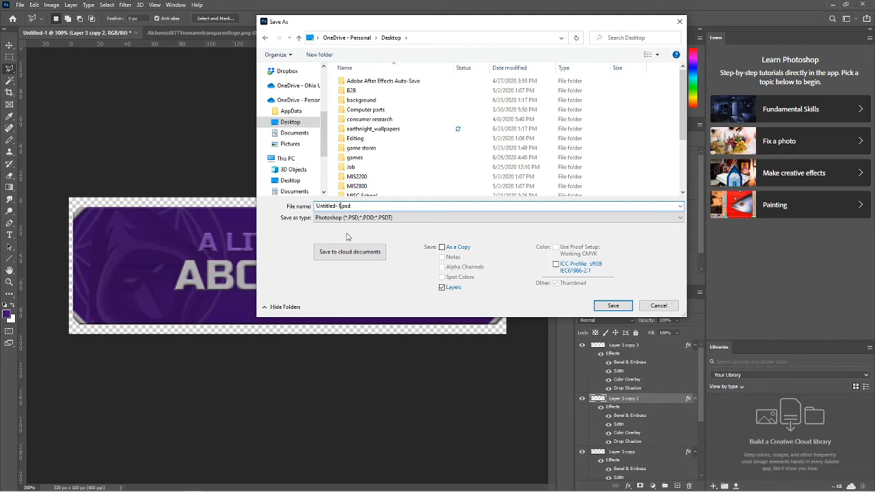
pyautogui.press('BackSpace')
pyautogui.press('BackSpace')
pyautogui.press('BackSpace')
pyautogui.press('BackSpace')
pyautogui.press('BackSpace')
pyautogui.press('BackSpace')
pyautogui.press('BackSpace')
pyautogui.press('BackSpace')
pyautogui.press('BackSpace')
pyautogui.press('BackSpace')
pyautogui.write('Your')
pyautogui.write('tube')
pyautogui.write(' video panel')
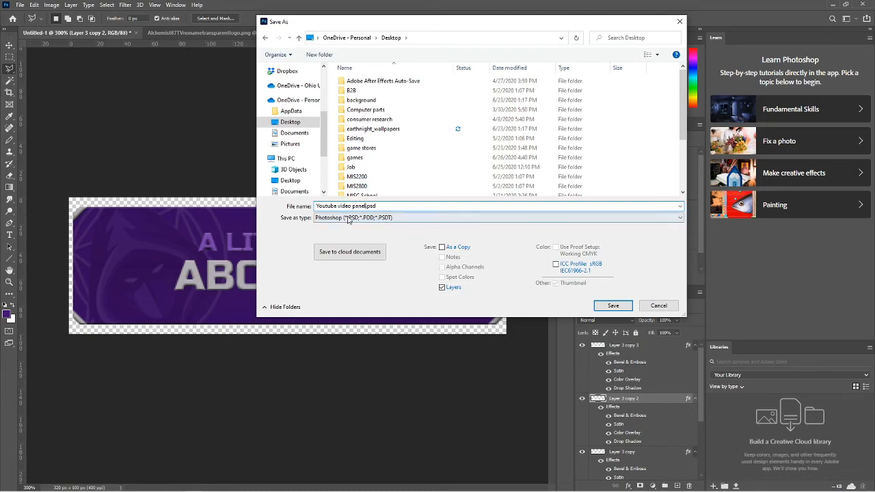
pyautogui.click(614, 306)
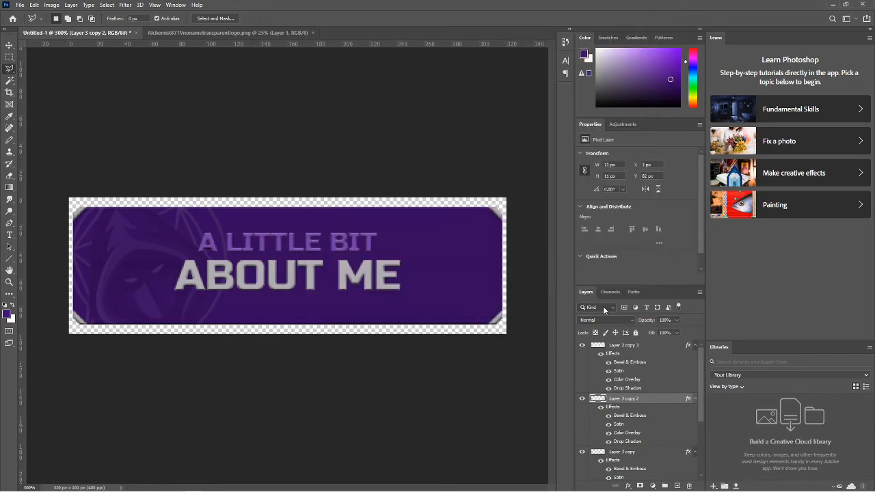
pyautogui.click(538, 136)
# - Save a PNG copy of the panel as "Youtube video panel.png" on the Desktop with the large file size, fastest saving option
pyautogui.click(21, 5)
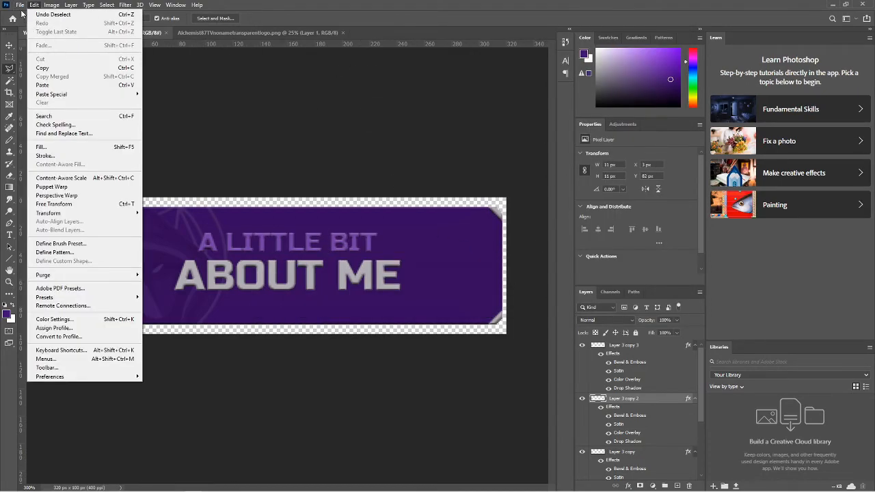
pyautogui.click(33, 115)
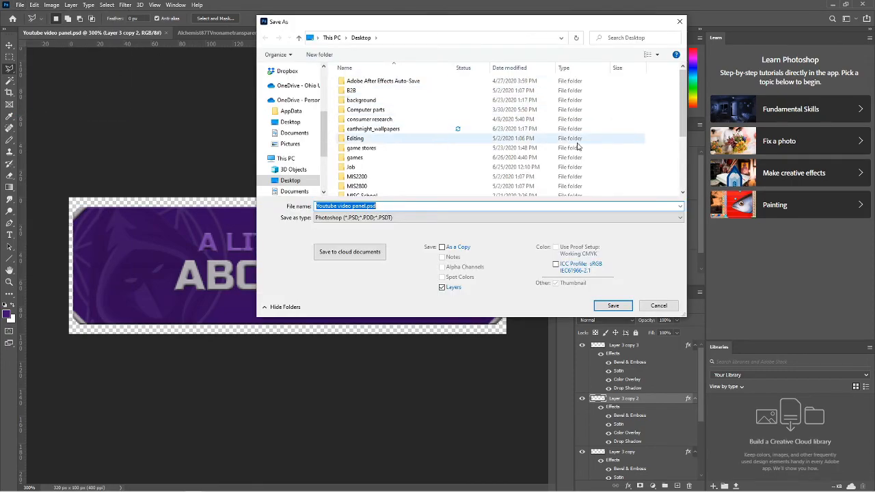
pyautogui.click(389, 218)
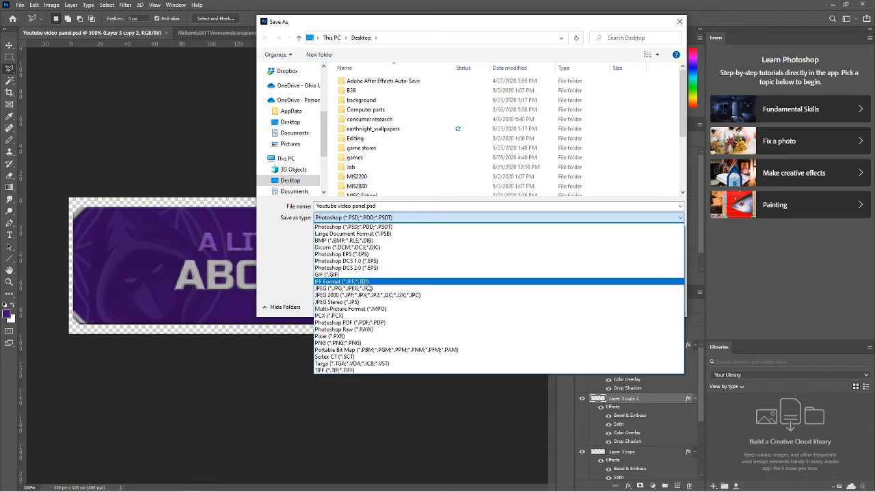
pyautogui.click(375, 342)
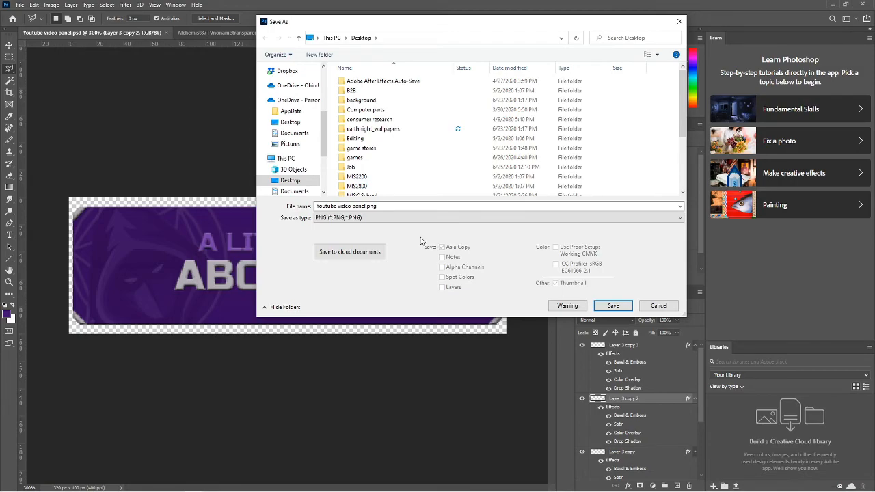
pyautogui.click(612, 306)
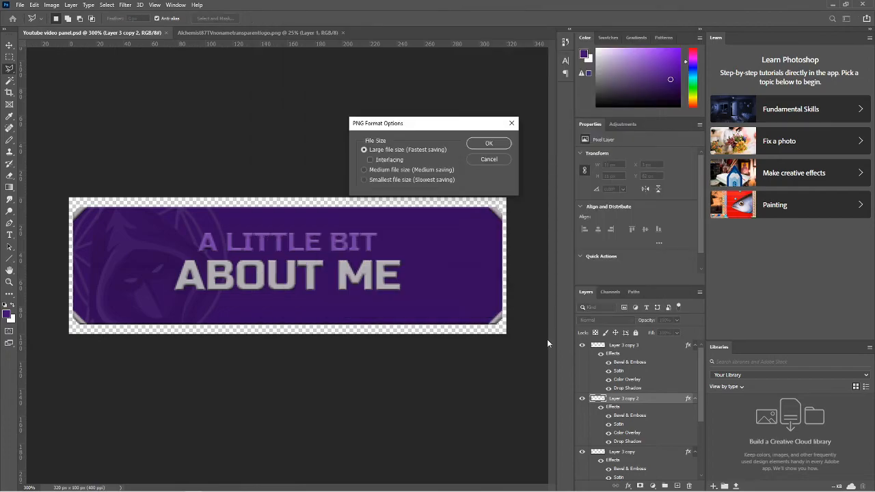
pyautogui.click(487, 145)
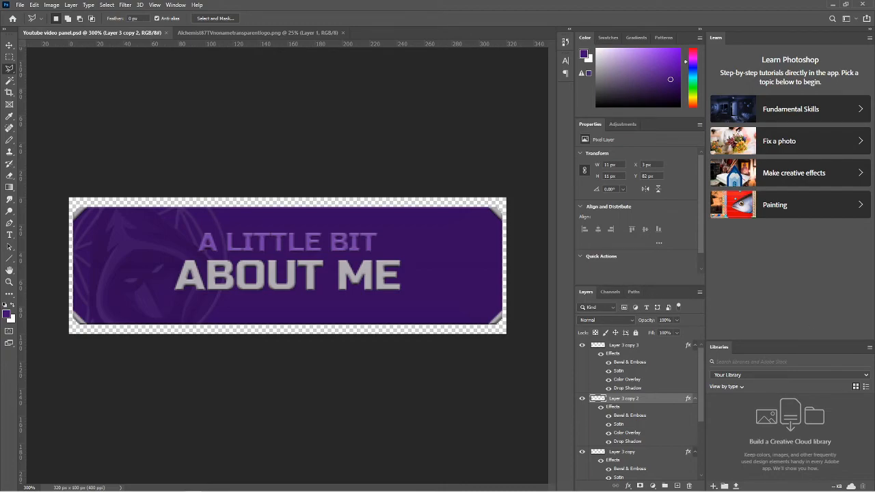
# - Switch to the Twitch channel's About page in the browser, maximize the window and turn on panel editing
pyautogui.moveTo(874, 99); pyautogui.dragTo(431, 39)
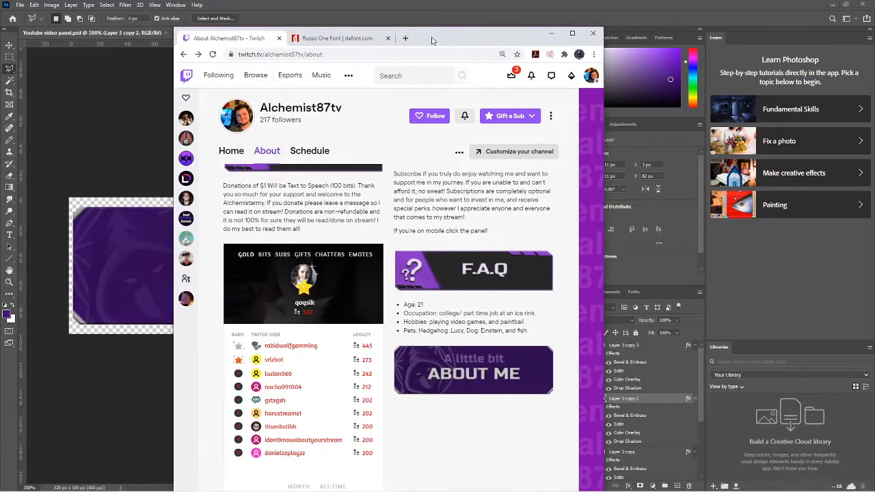
pyautogui.click(578, 33)
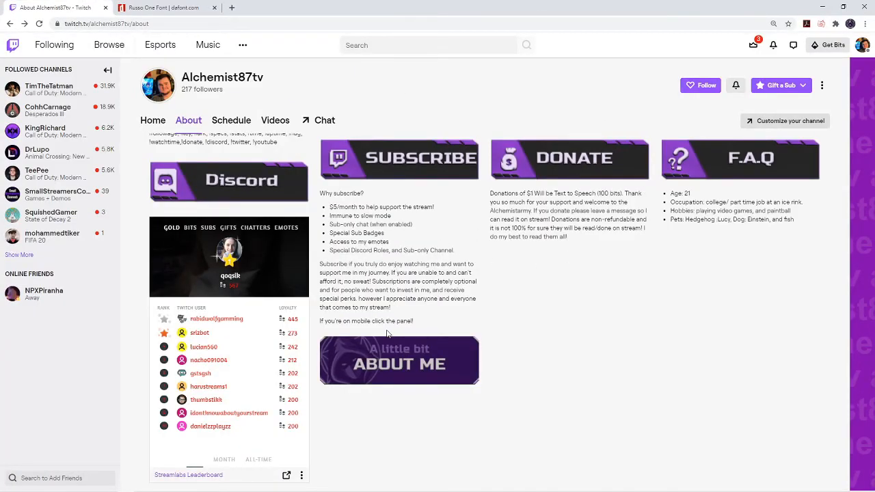
pyautogui.scroll(4, 390, 332)
pyautogui.scroll(-2, 242, 322)
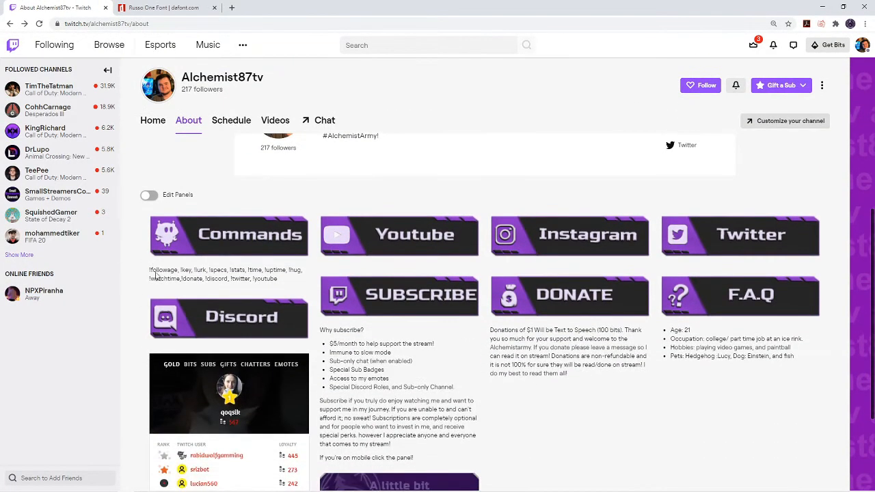
pyautogui.click(148, 196)
# - Remove the existing "About Me" image panel beside the Streamlabs Leaderboard panel and confirm its removal
pyautogui.scroll(-4, 428, 344)
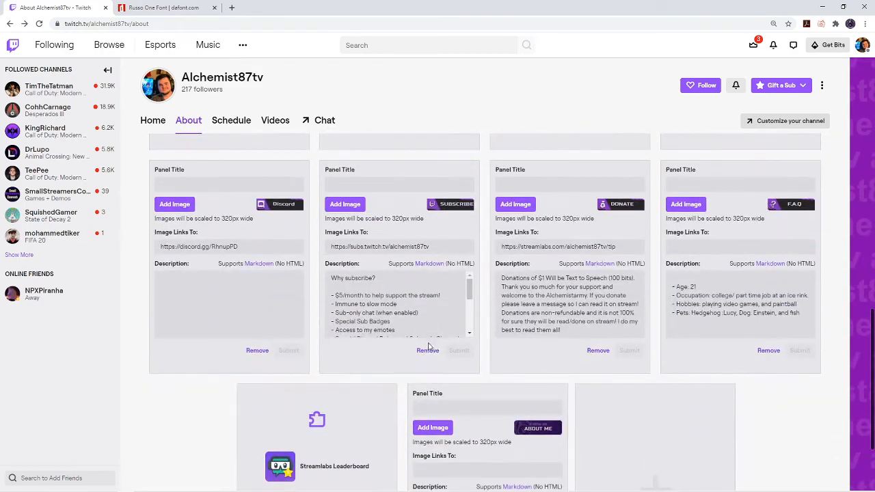
pyautogui.scroll(-2, 429, 347)
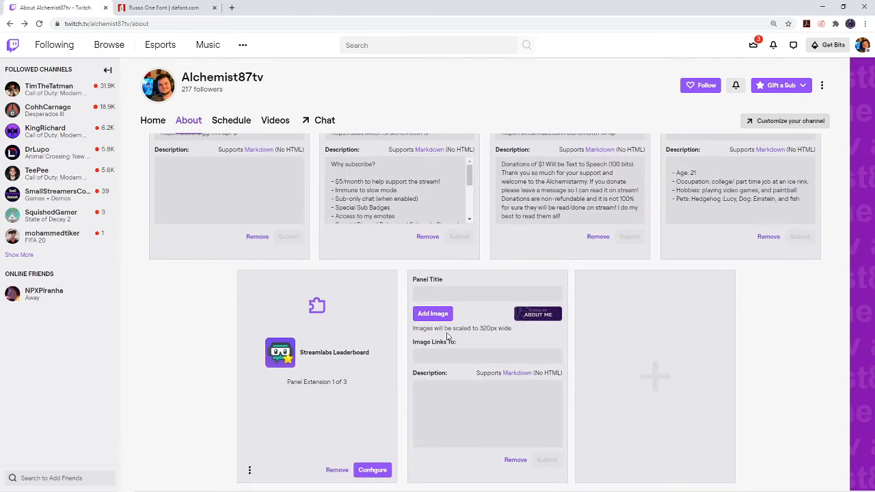
pyautogui.click(517, 460)
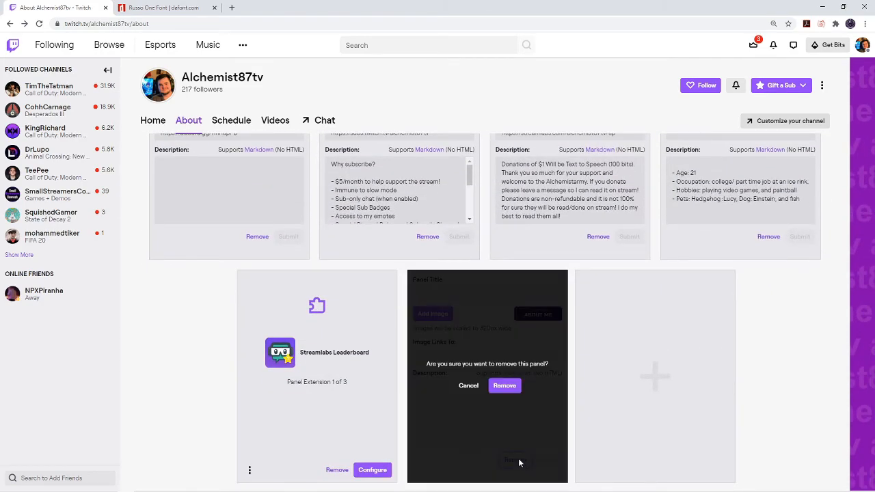
pyautogui.click(505, 386)
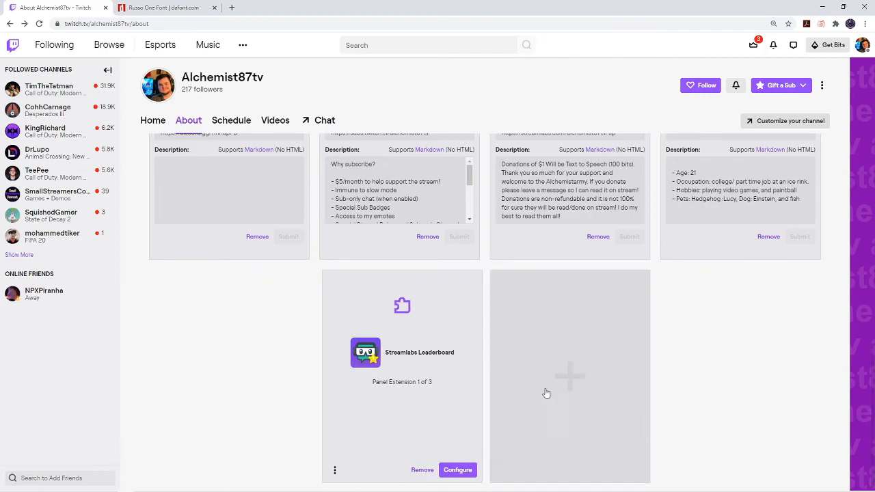
# - Add a new text or image panel and give it the image "Youtube video panel.png" from the Desktop, keeping the full crop
pyautogui.click(580, 374)
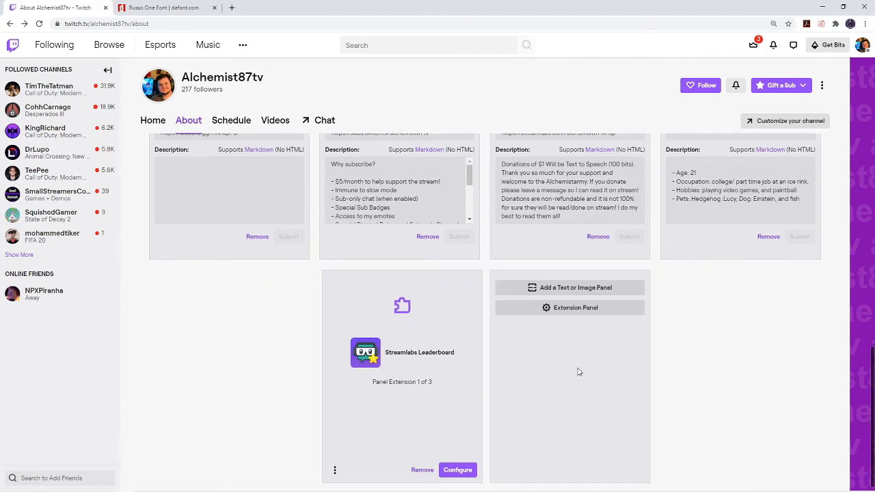
pyautogui.click(558, 289)
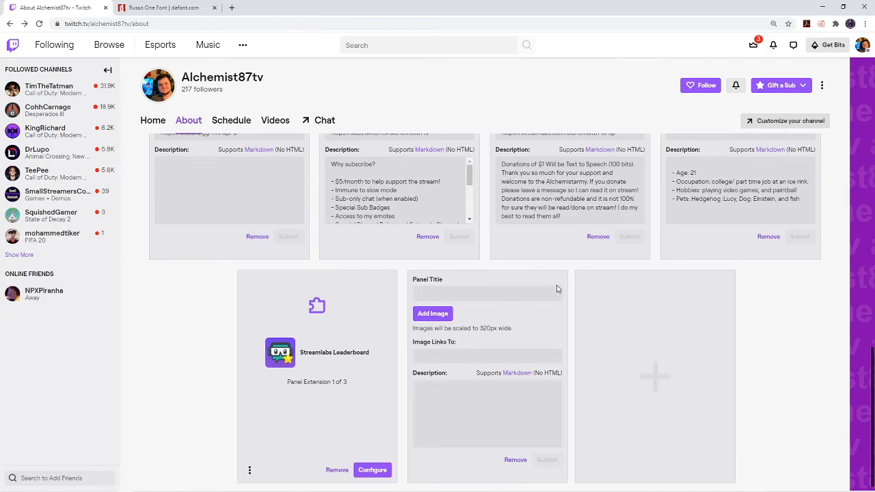
pyautogui.click(434, 316)
pyautogui.click(437, 260)
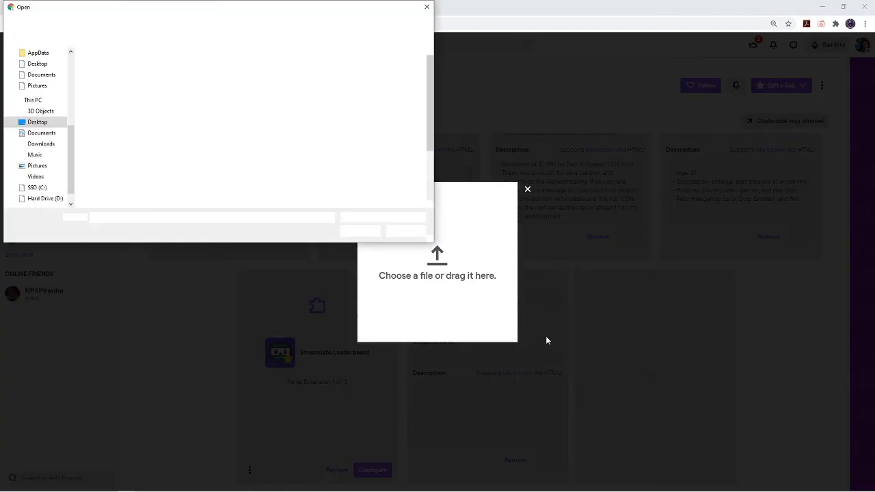
pyautogui.scroll(-3, 206, 130)
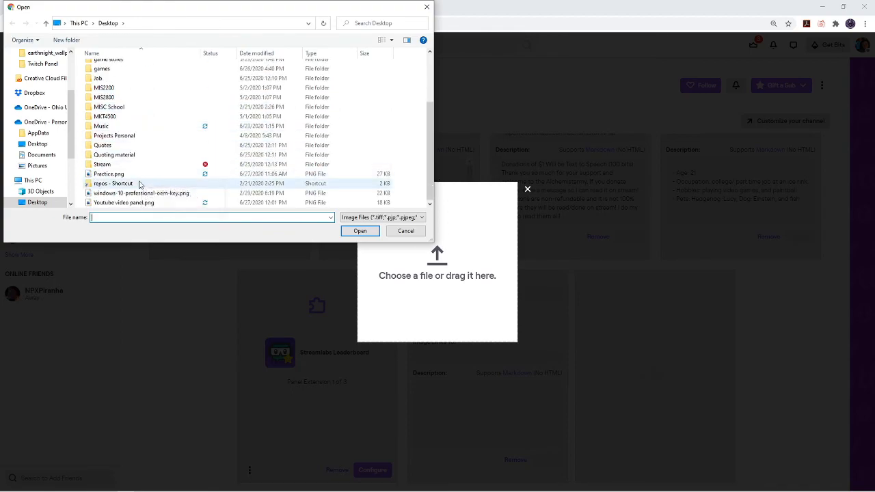
pyautogui.click(193, 202)
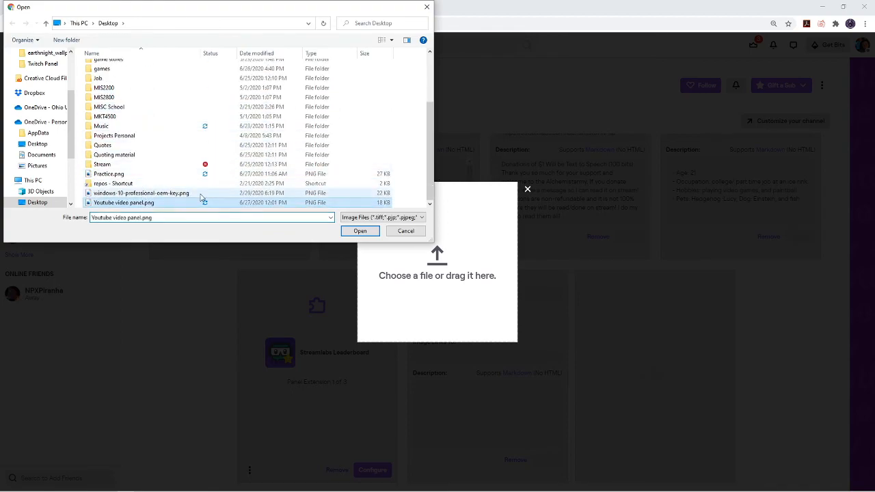
pyautogui.click(370, 233)
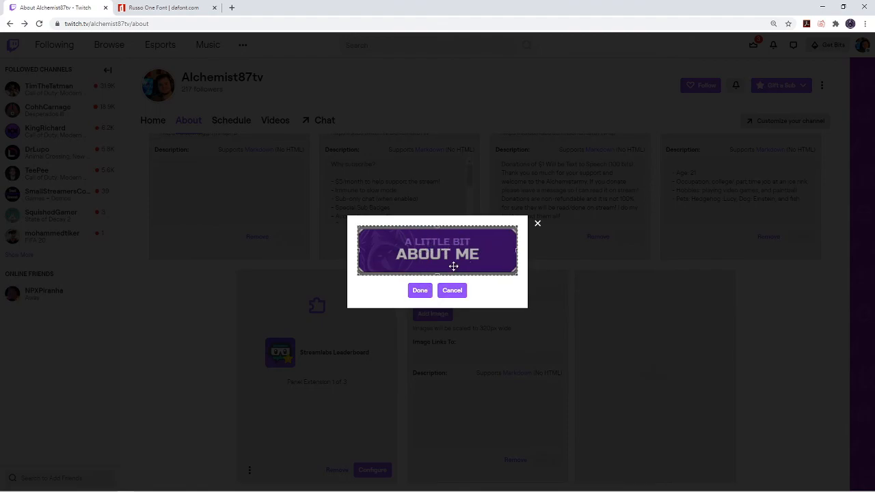
pyautogui.click(420, 291)
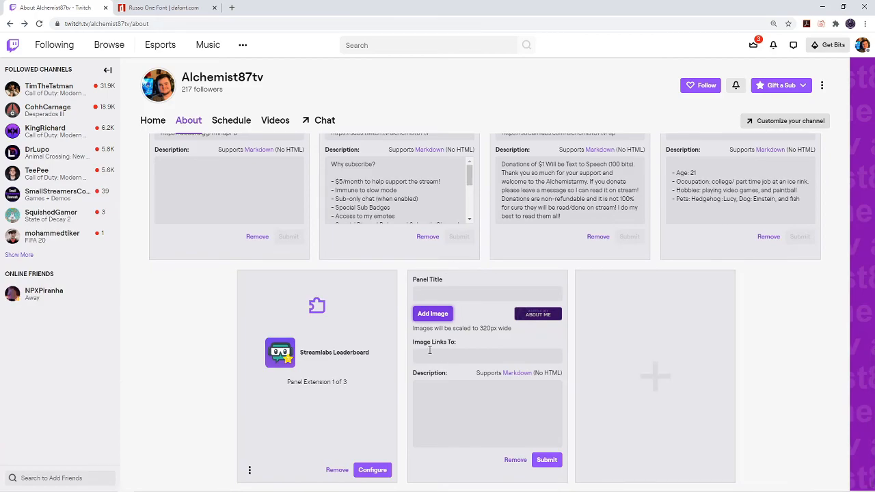
# - Submit the new About Me panel, turn off panel editing and check the panel on the About page
pyautogui.click(546, 460)
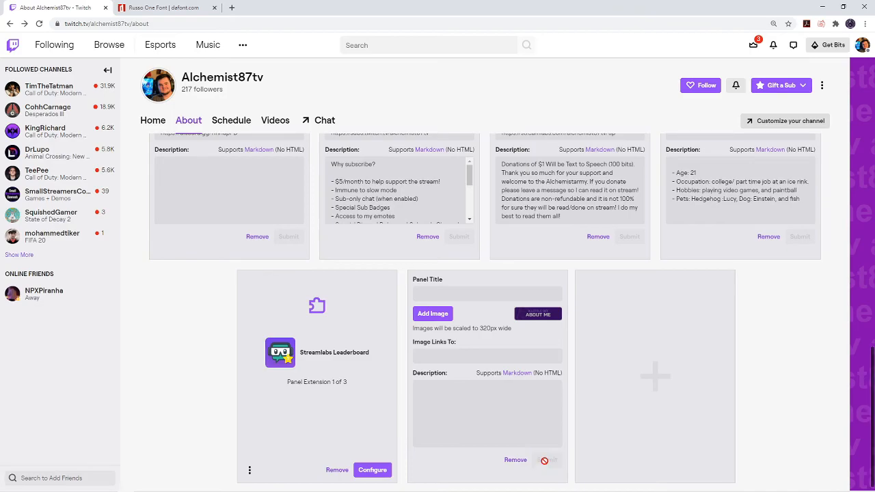
pyautogui.scroll(10, 221, 219)
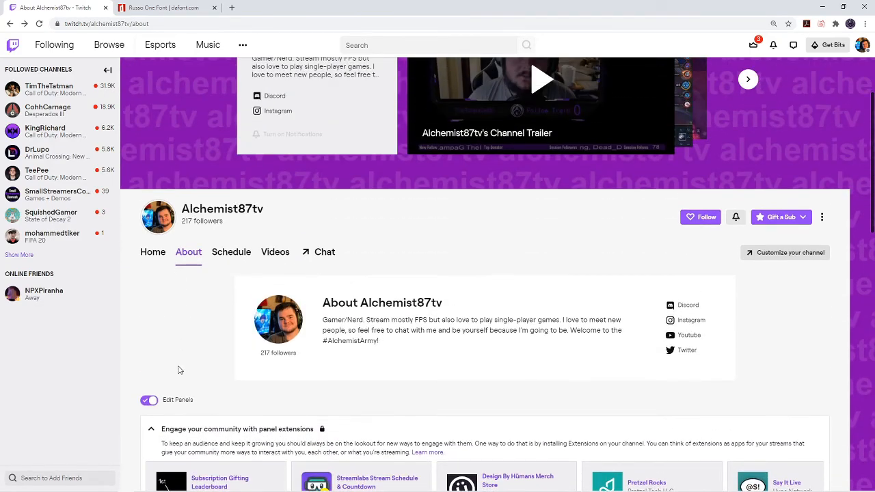
pyautogui.click(150, 400)
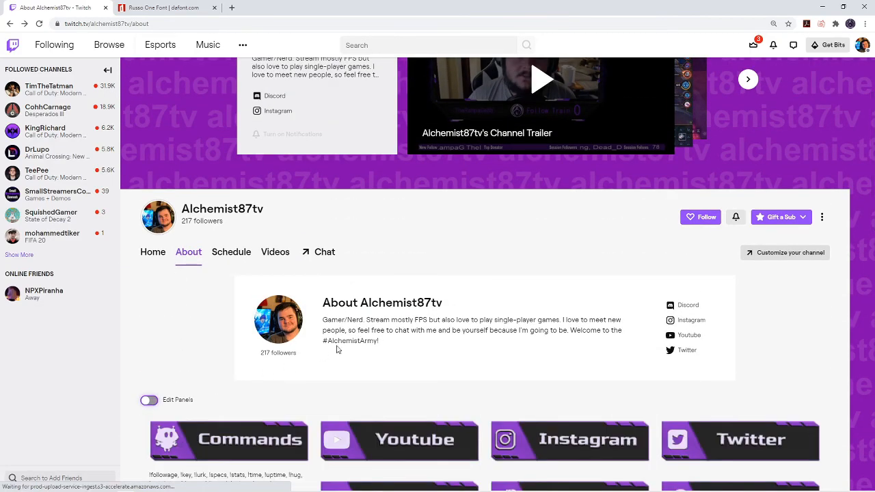
pyautogui.scroll(-5, 517, 364)
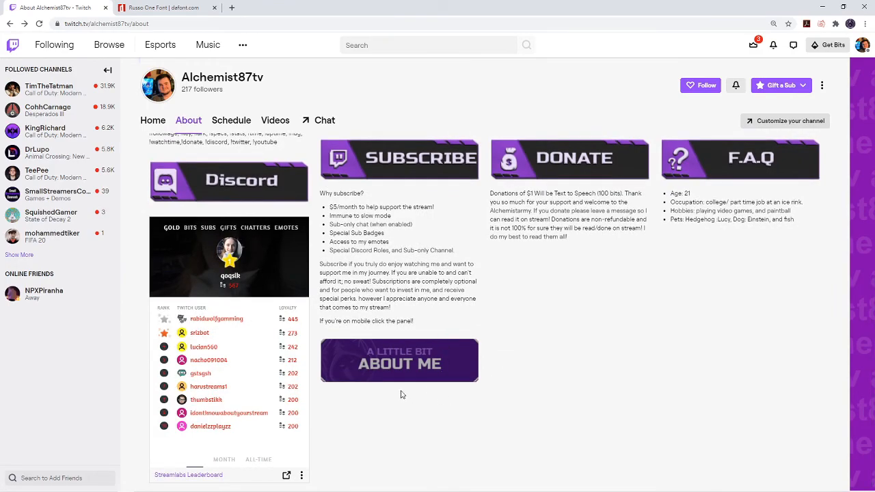